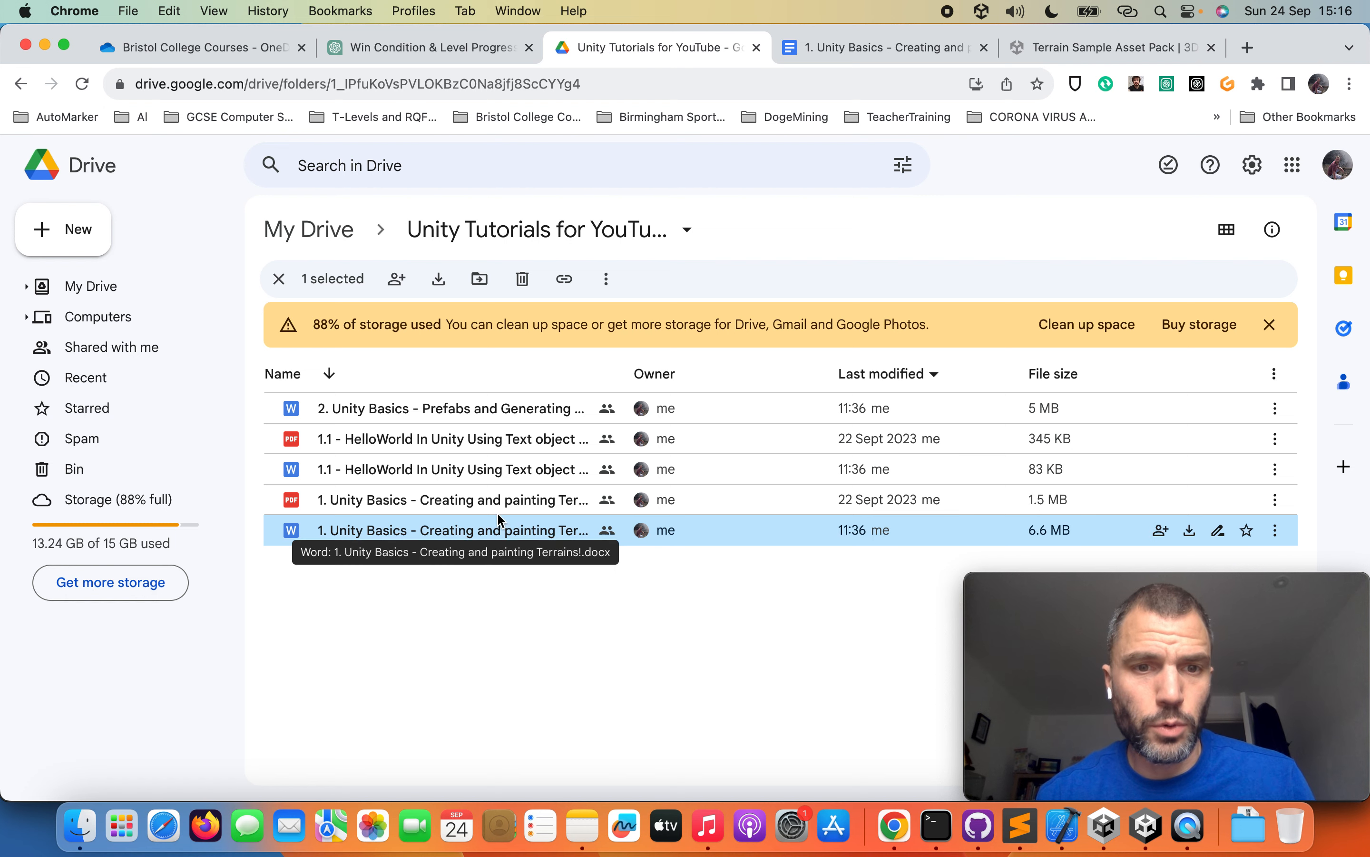
# Step: Open the Creating and painting Terrains document and find section 5 on adding terrain textures with the Terrain Tools Sample Asset Pack
pyautogui.click(824, 51)
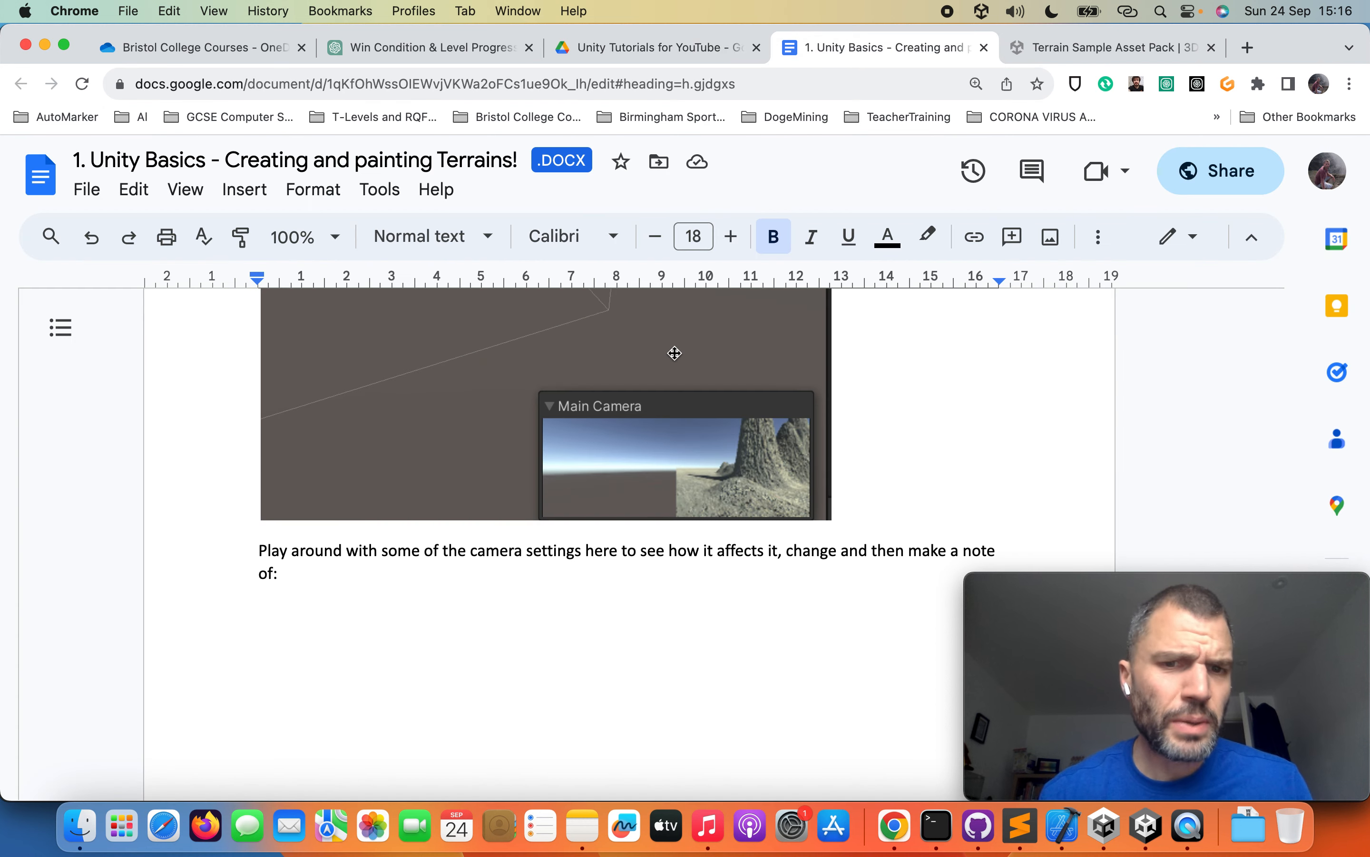
pyautogui.scroll(5, 667, 588)
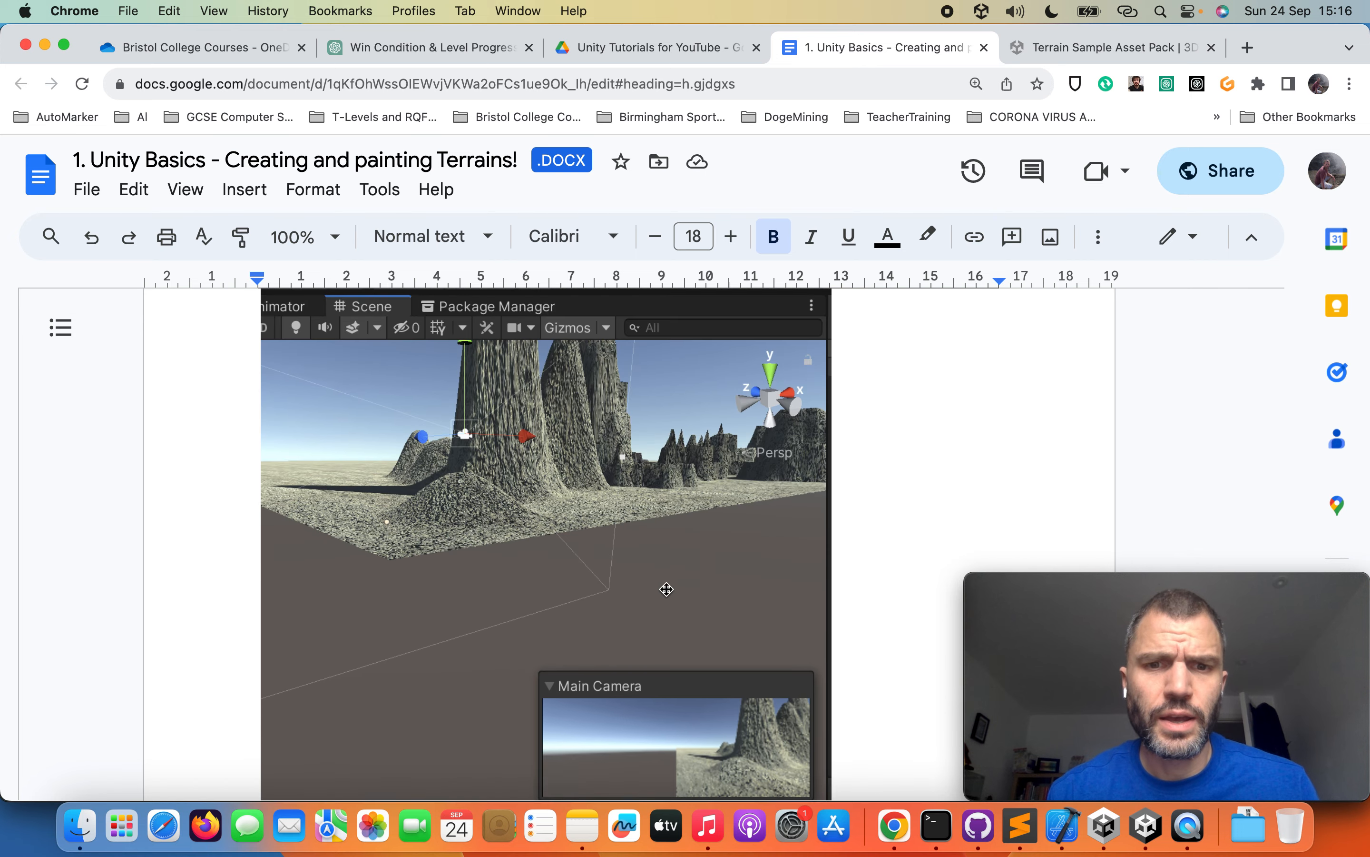
pyautogui.scroll(-10, 667, 588)
pyautogui.scroll(12, 667, 588)
pyautogui.scroll(10, 667, 589)
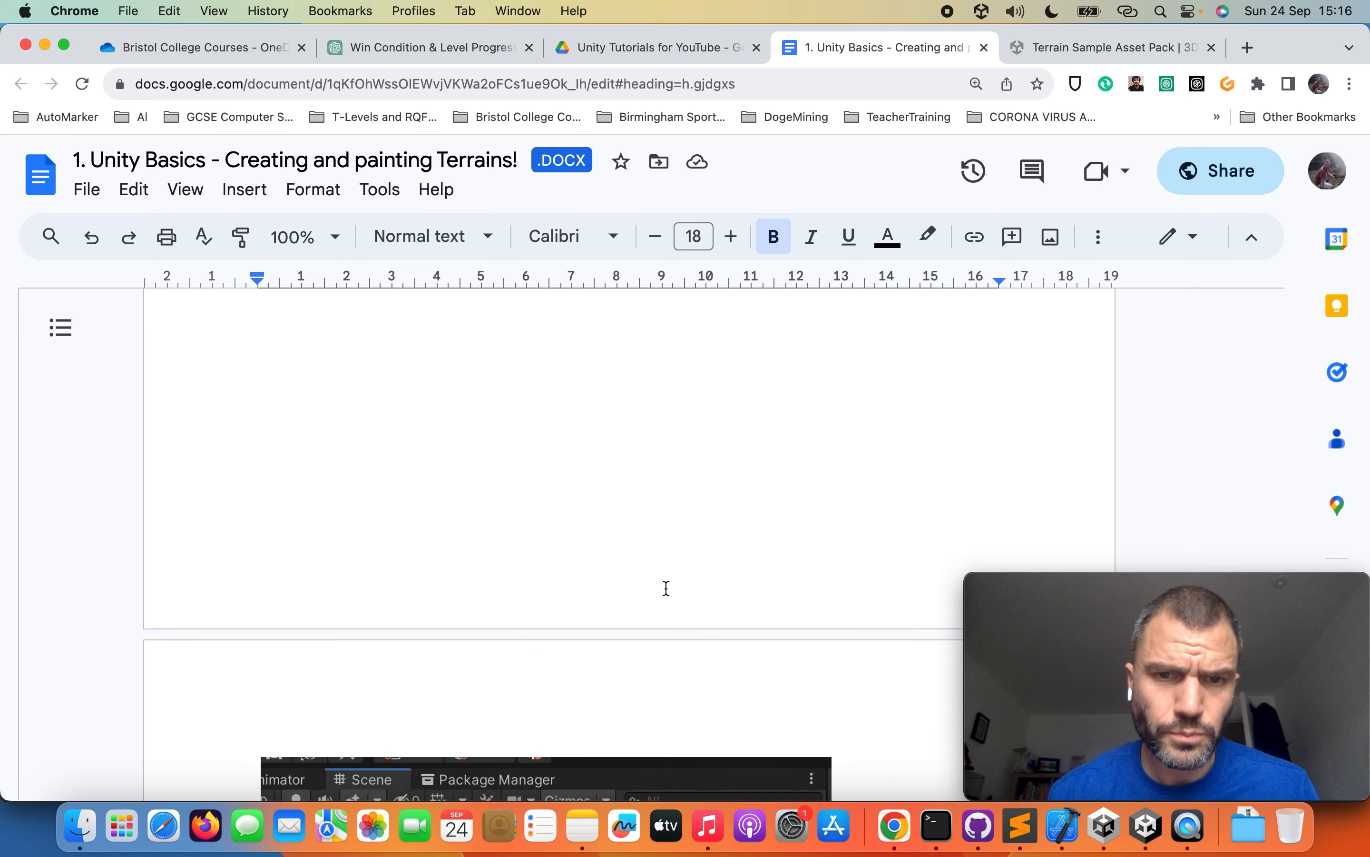
pyautogui.scroll(15, 666, 589)
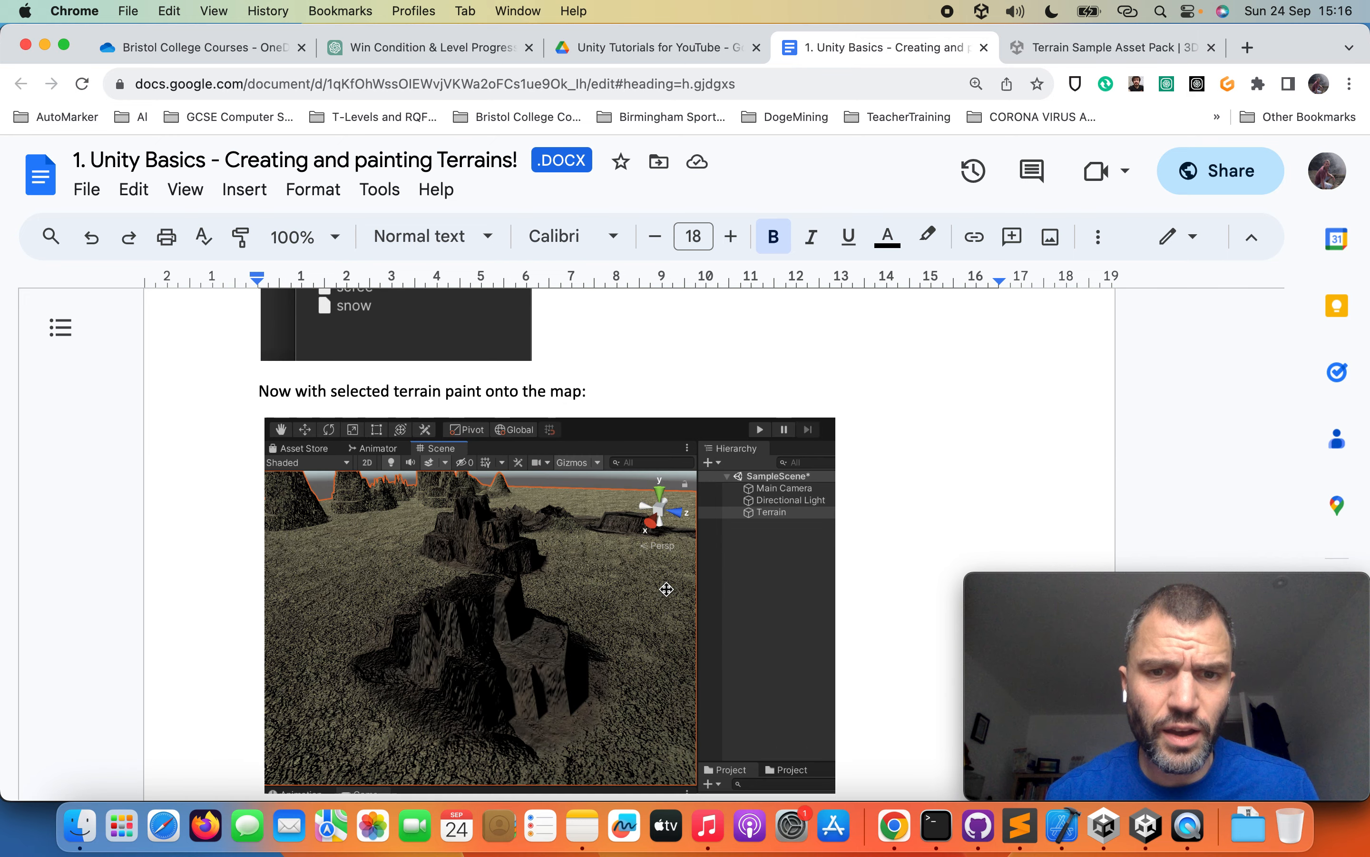
pyautogui.scroll(15, 666, 589)
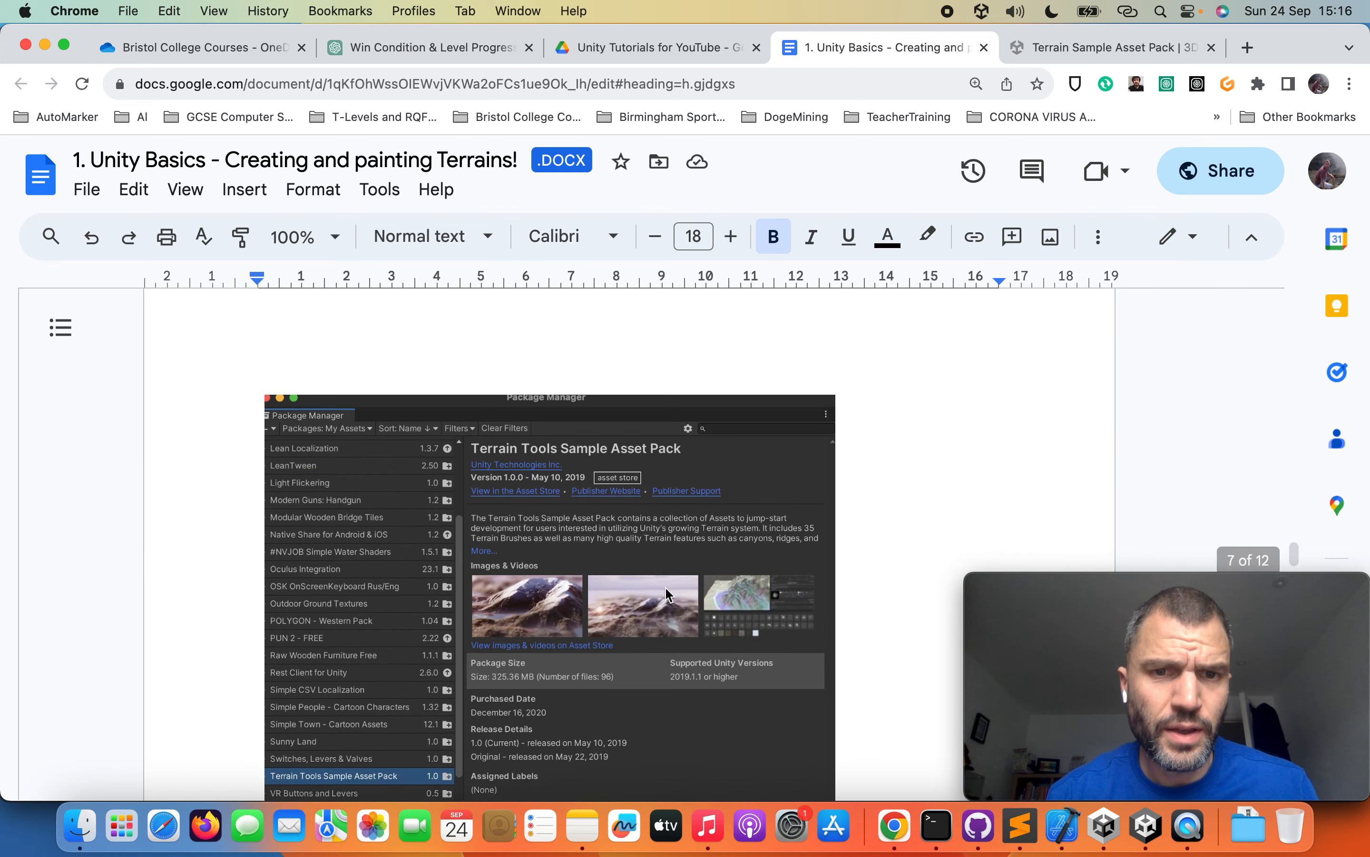
pyautogui.scroll(8, 666, 589)
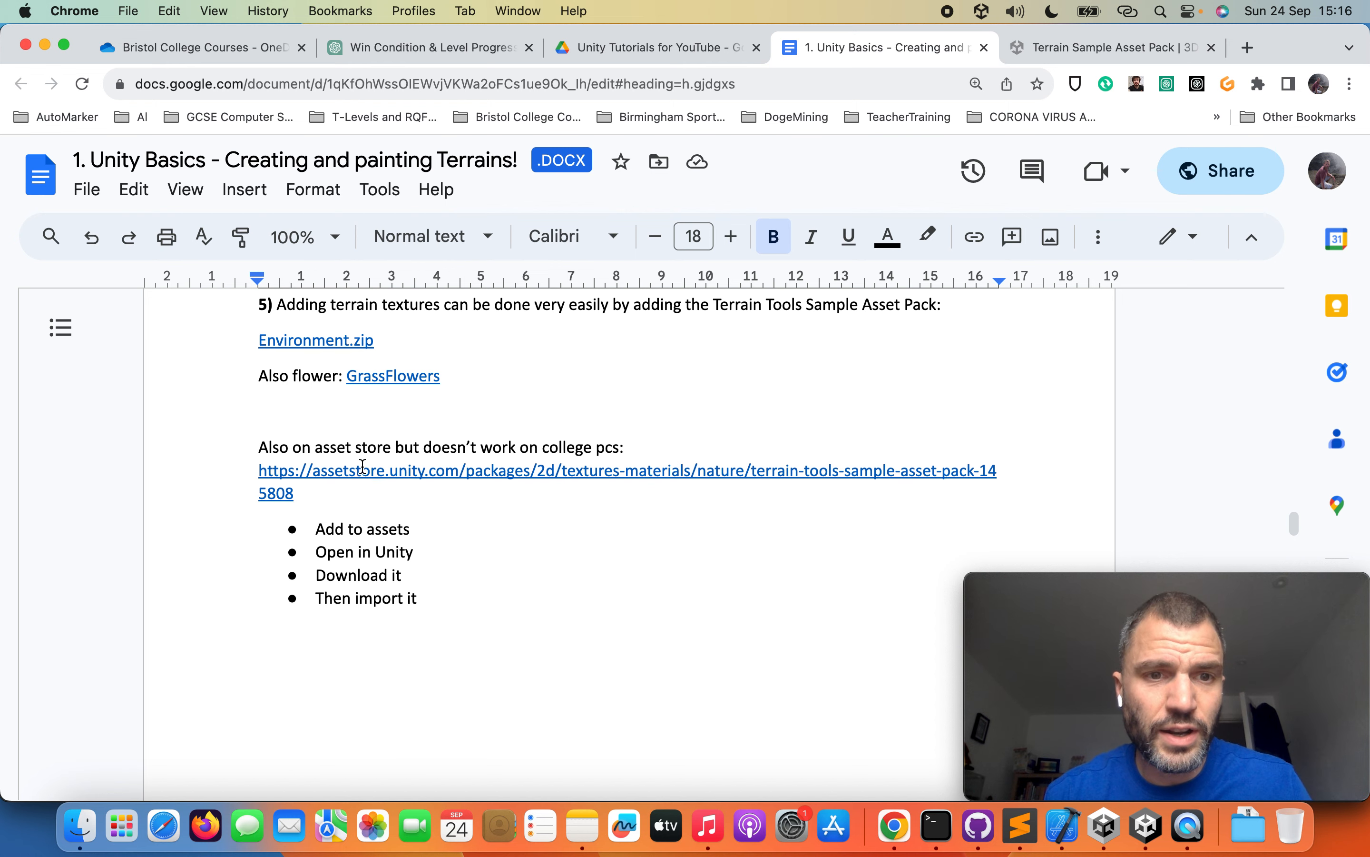
# Step: View the Terrain Sample Asset Pack page on the Unity Asset Store
pyautogui.click(1028, 50)
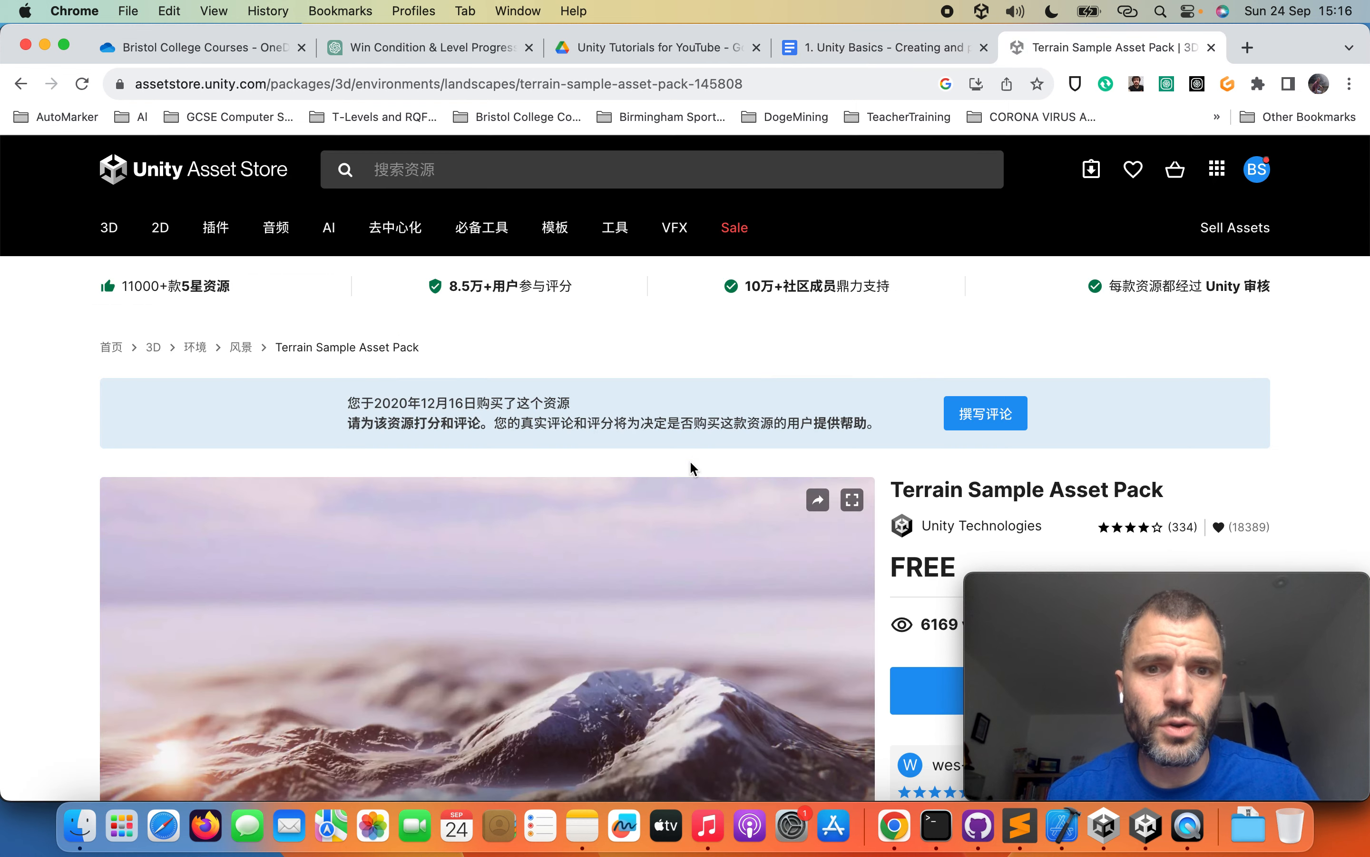
pyautogui.scroll(-4, 376, 440)
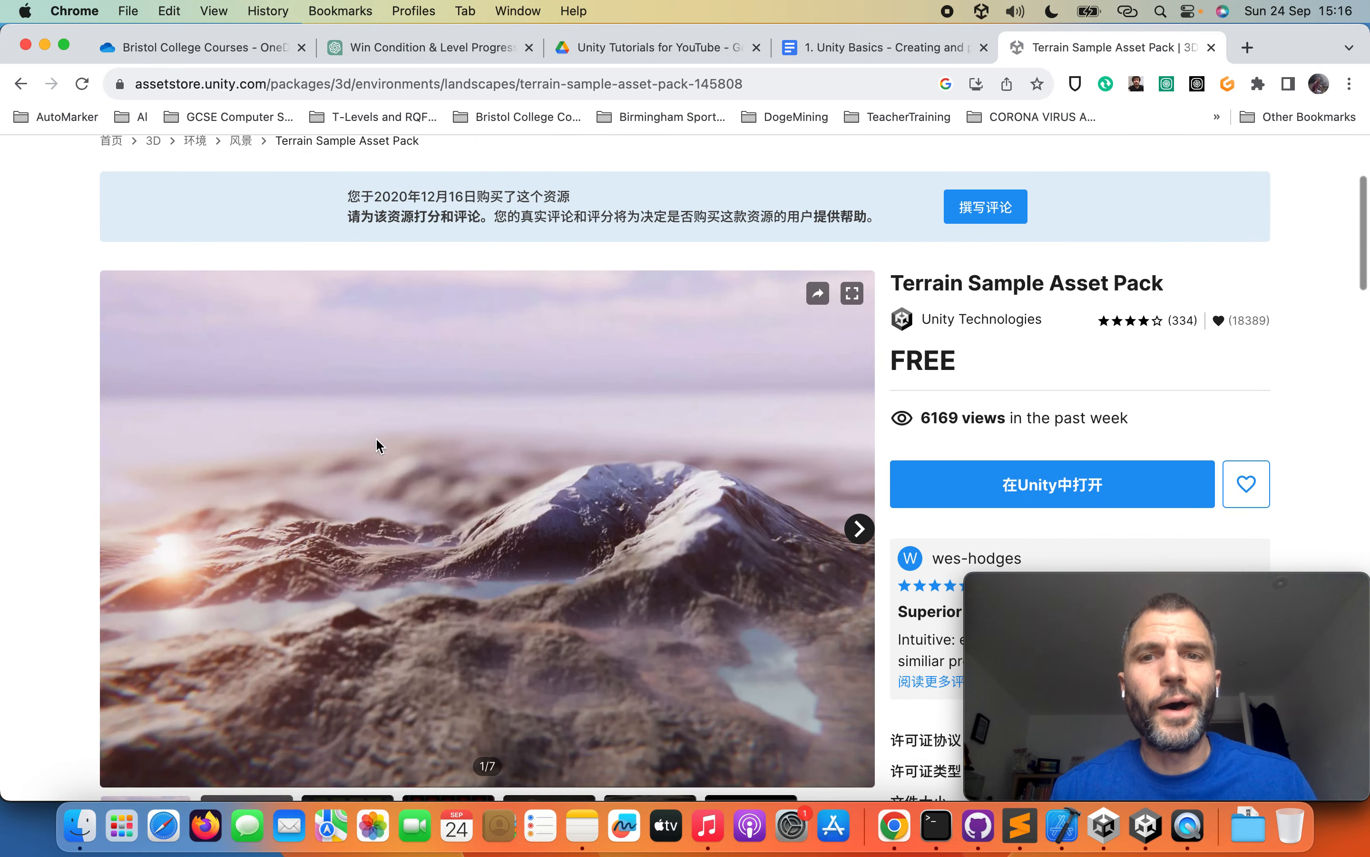
pyautogui.scroll(4, 377, 441)
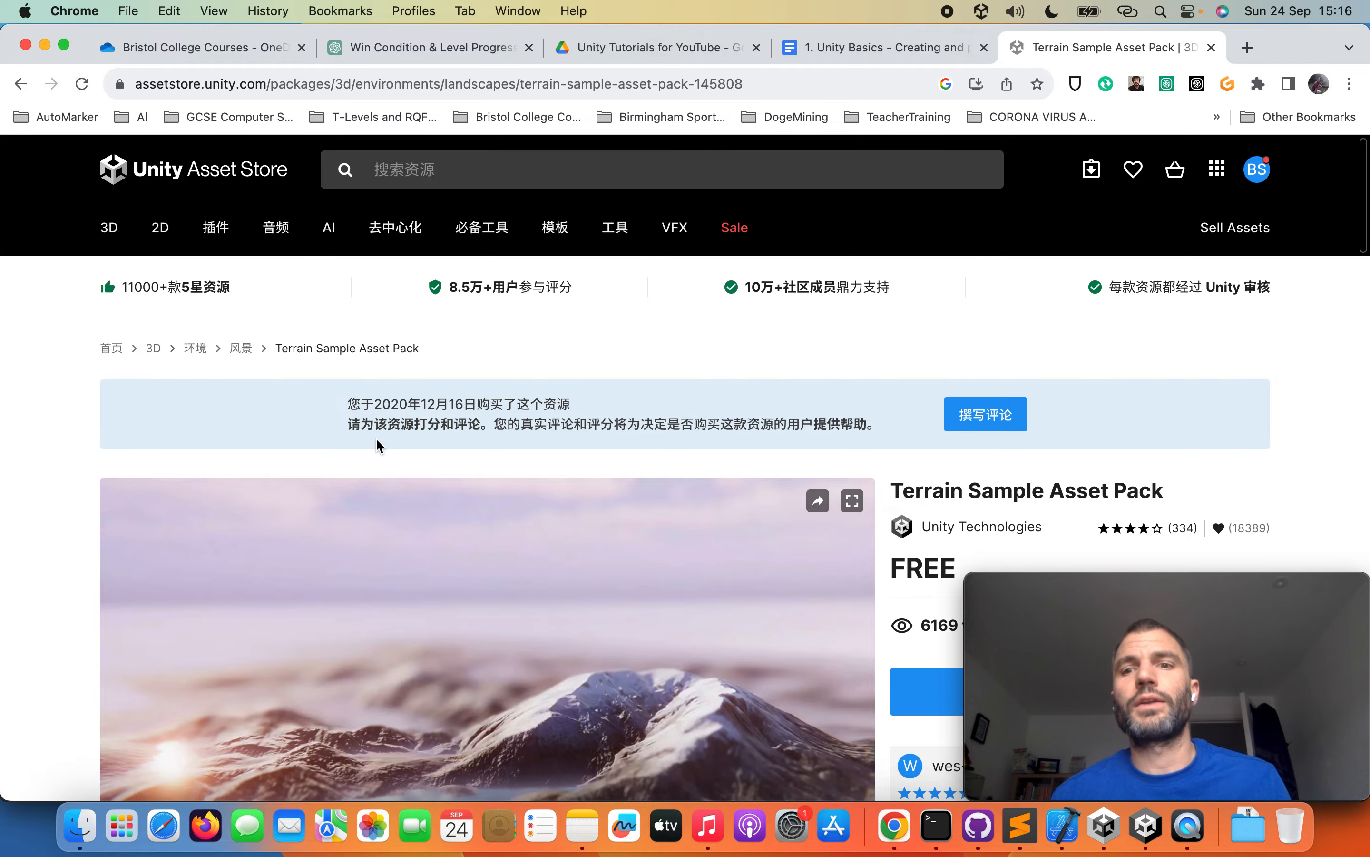
# Step: Switch to the Unity editor to check the signed-in account, and return to the asset pack's store page in Chrome
pyautogui.hotkey('ctrl', 'Up')
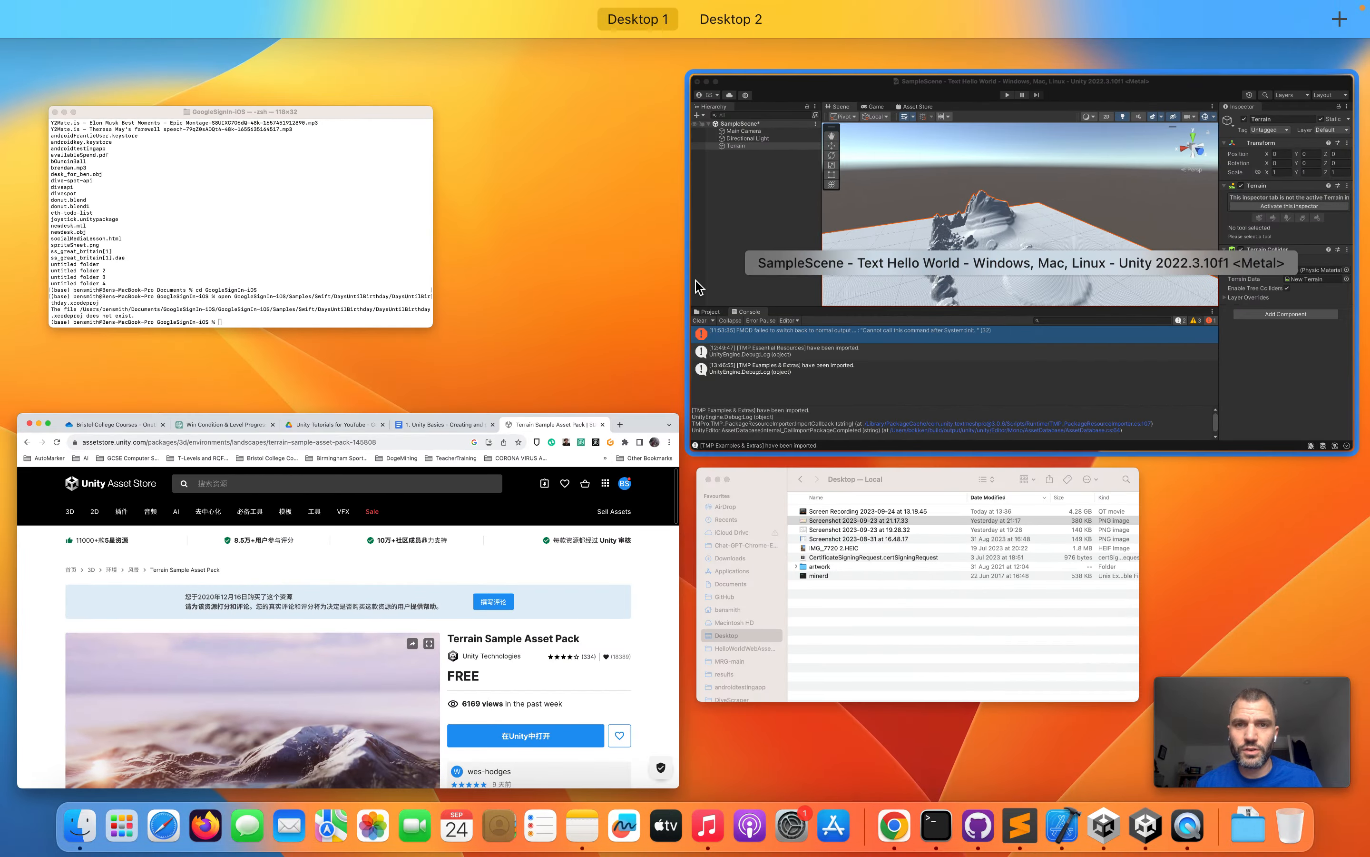
pyautogui.click(702, 289)
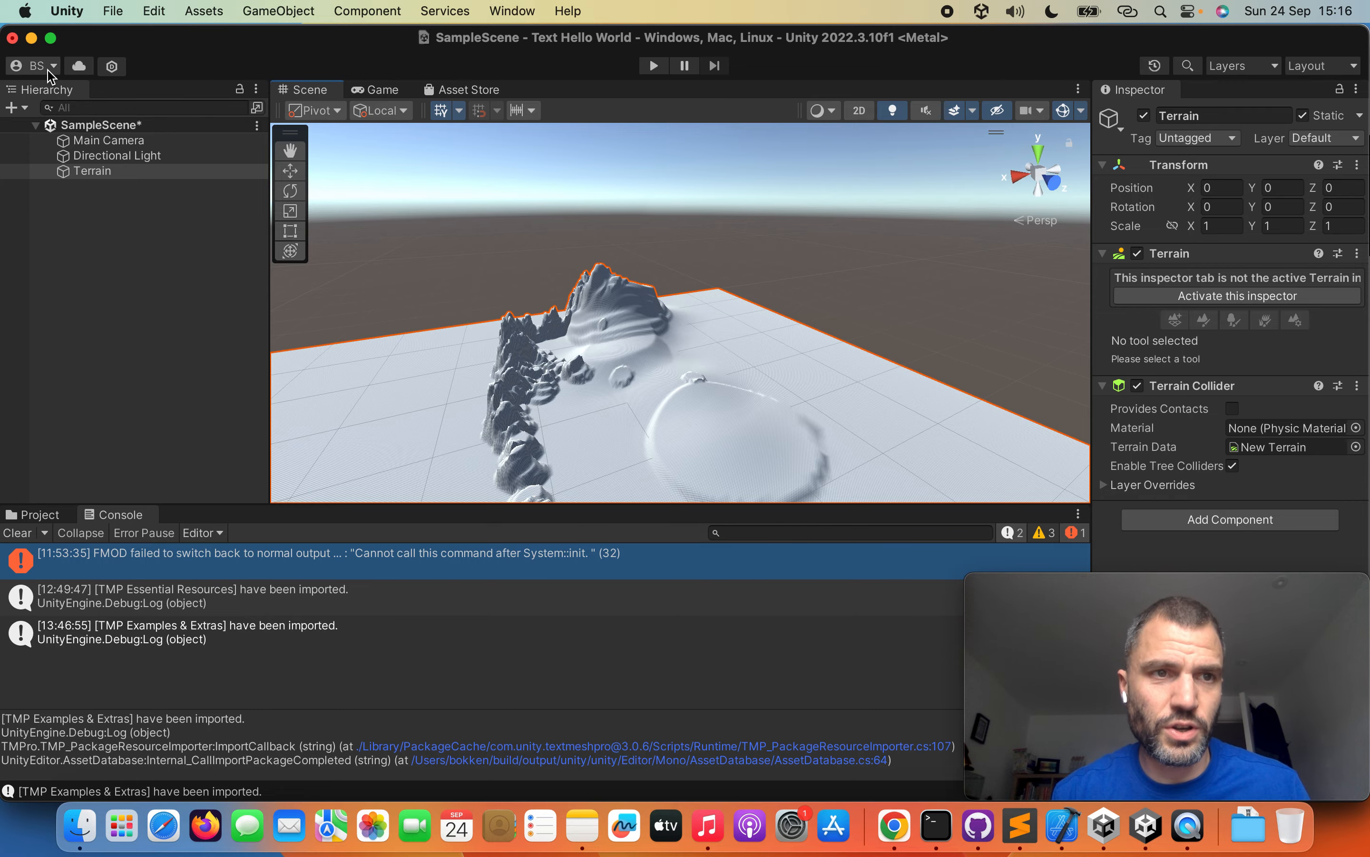
pyautogui.click(48, 71)
pyautogui.hotkey('ctrl', 'Up')
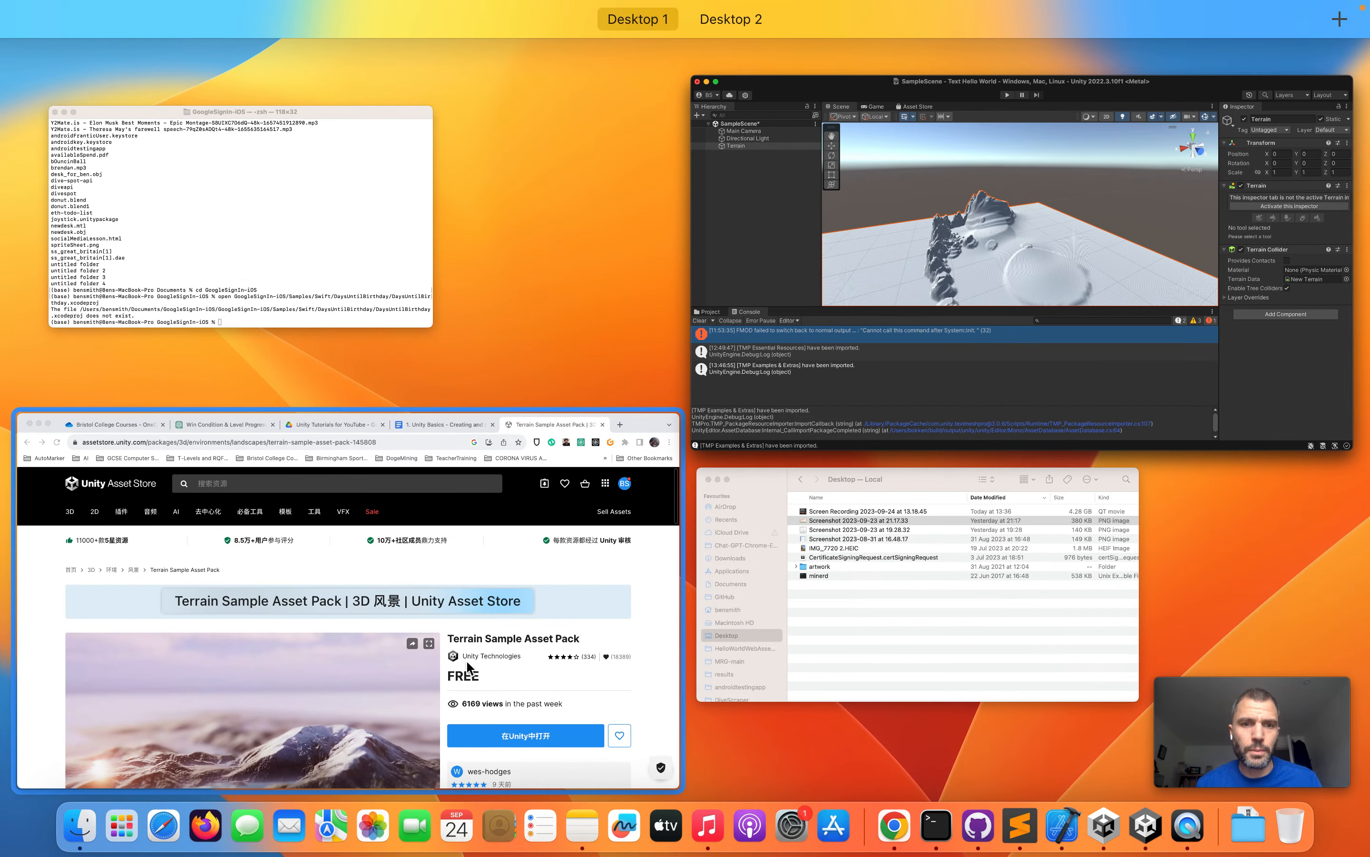
pyautogui.click(469, 667)
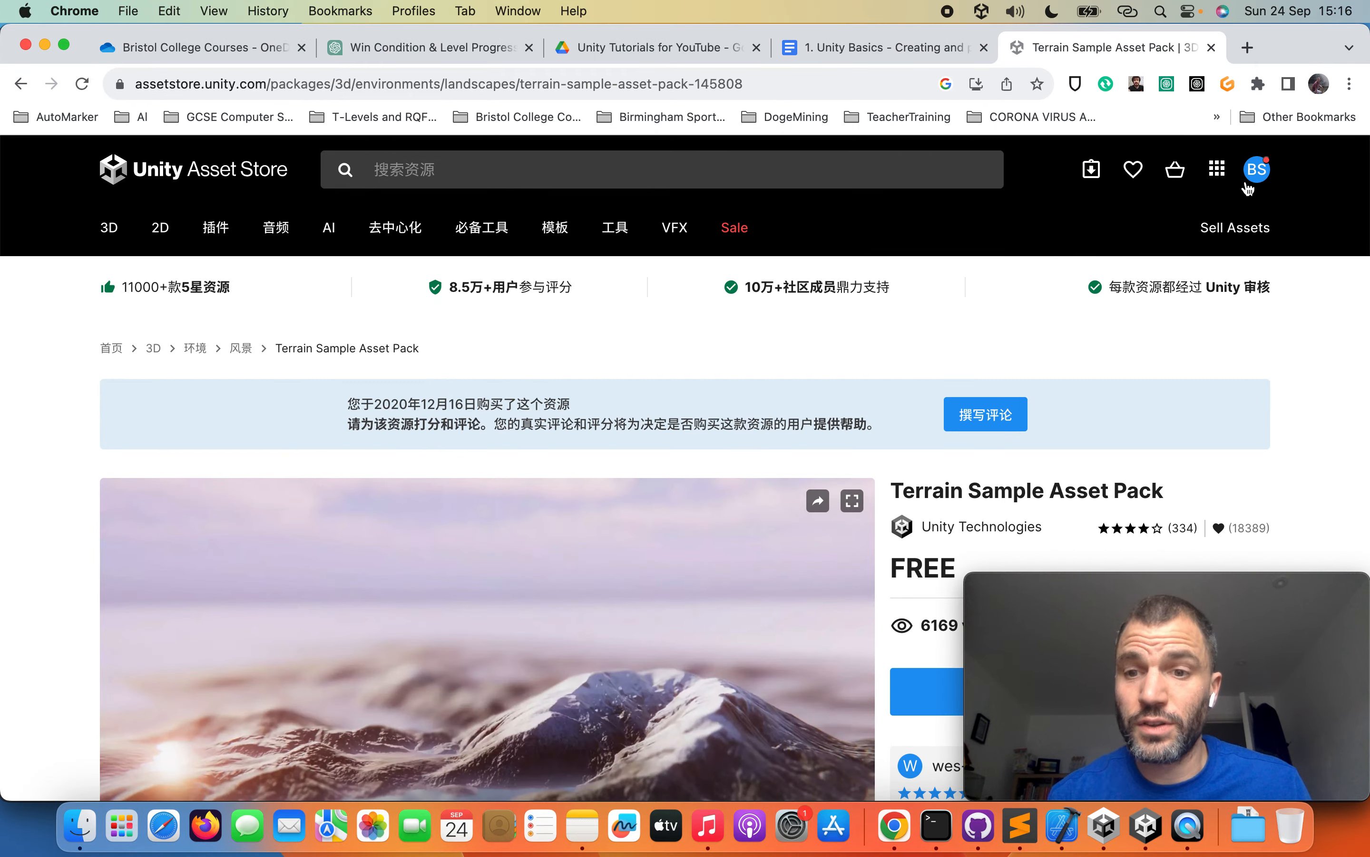
pyautogui.scroll(-3, 576, 522)
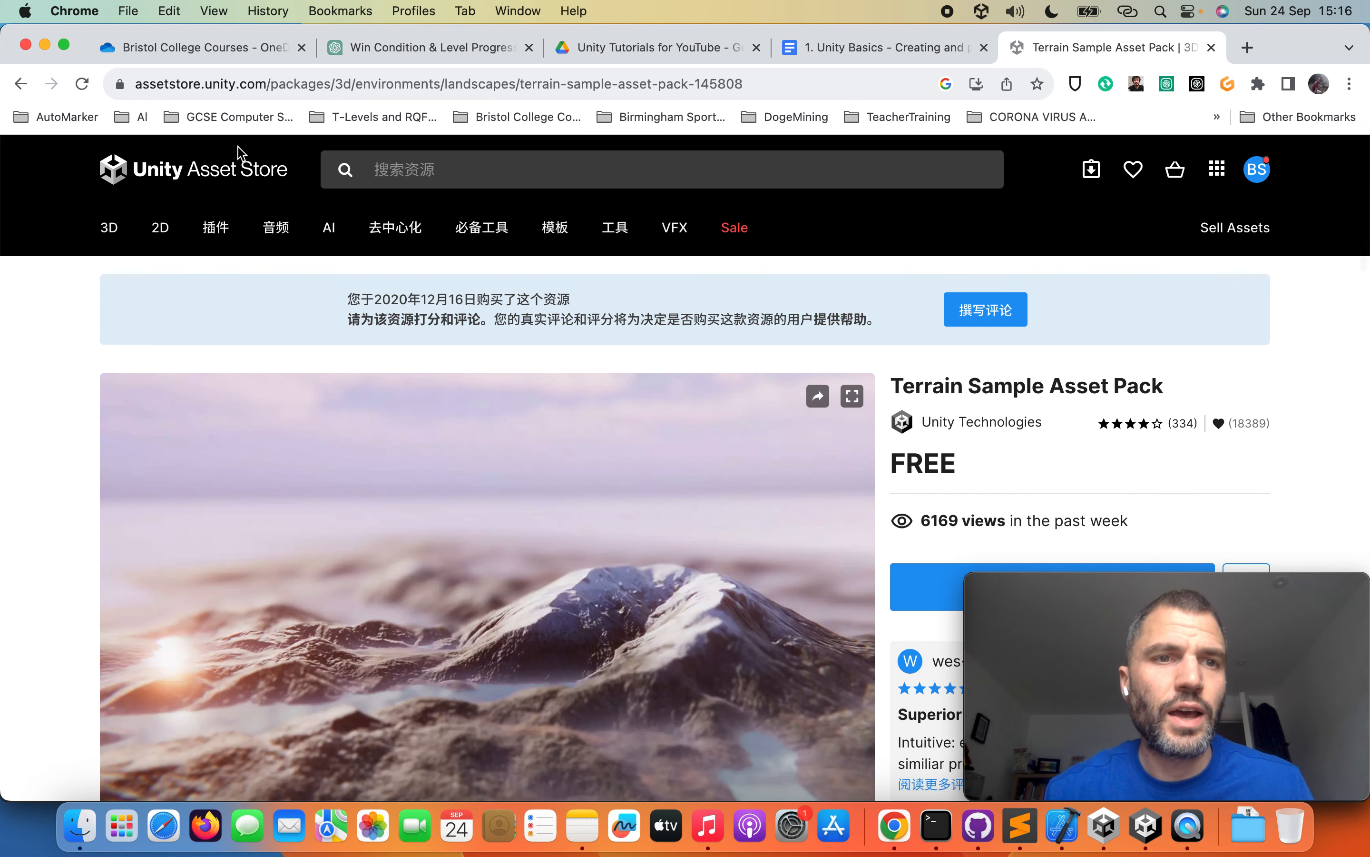
# Step: Open the Asset Store home page in a new tab, browse the popular resources and dismiss the translation prompt
pyautogui.rightClick(222, 166)
pyautogui.click(251, 185)
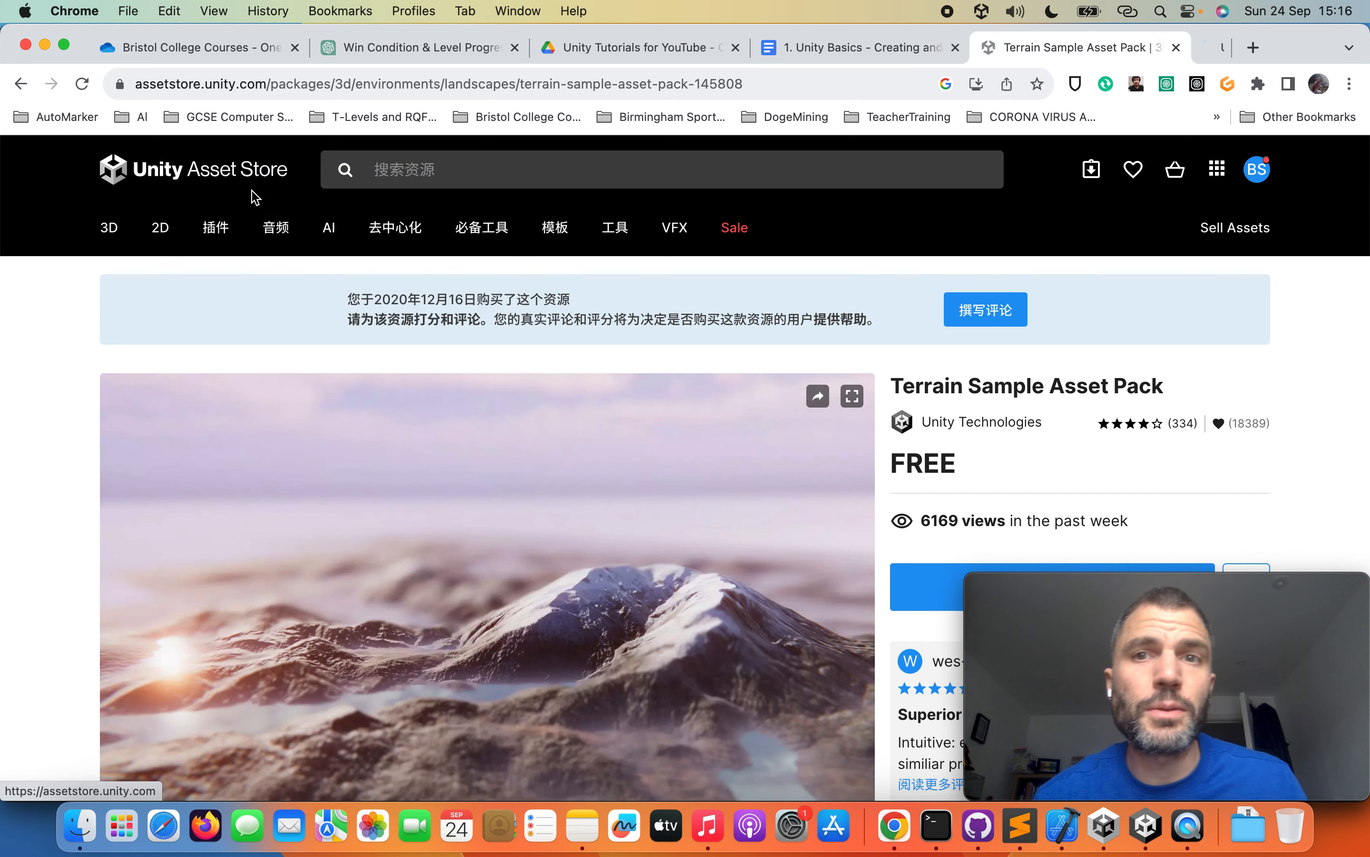
pyautogui.click(1153, 45)
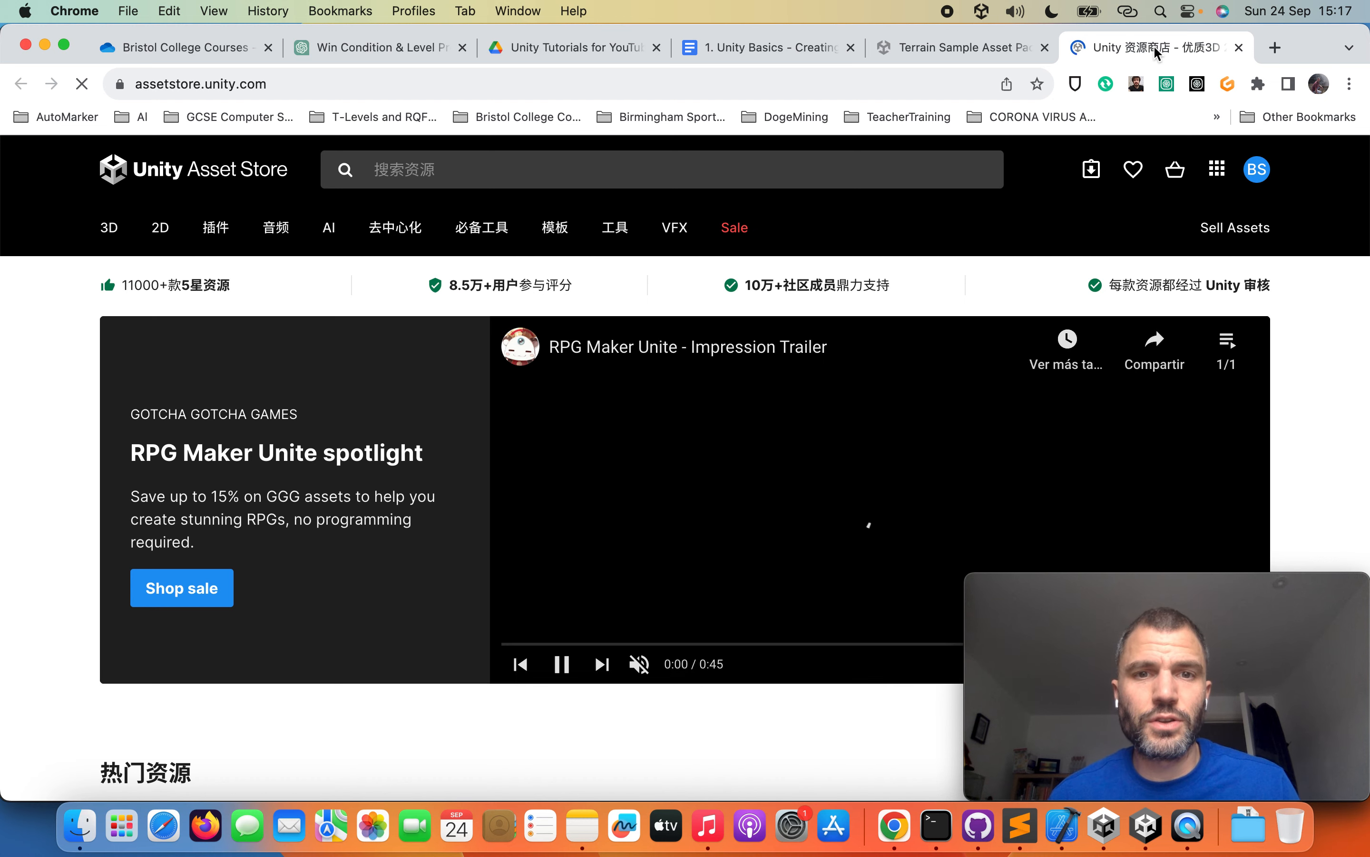
pyautogui.scroll(-2, 374, 334)
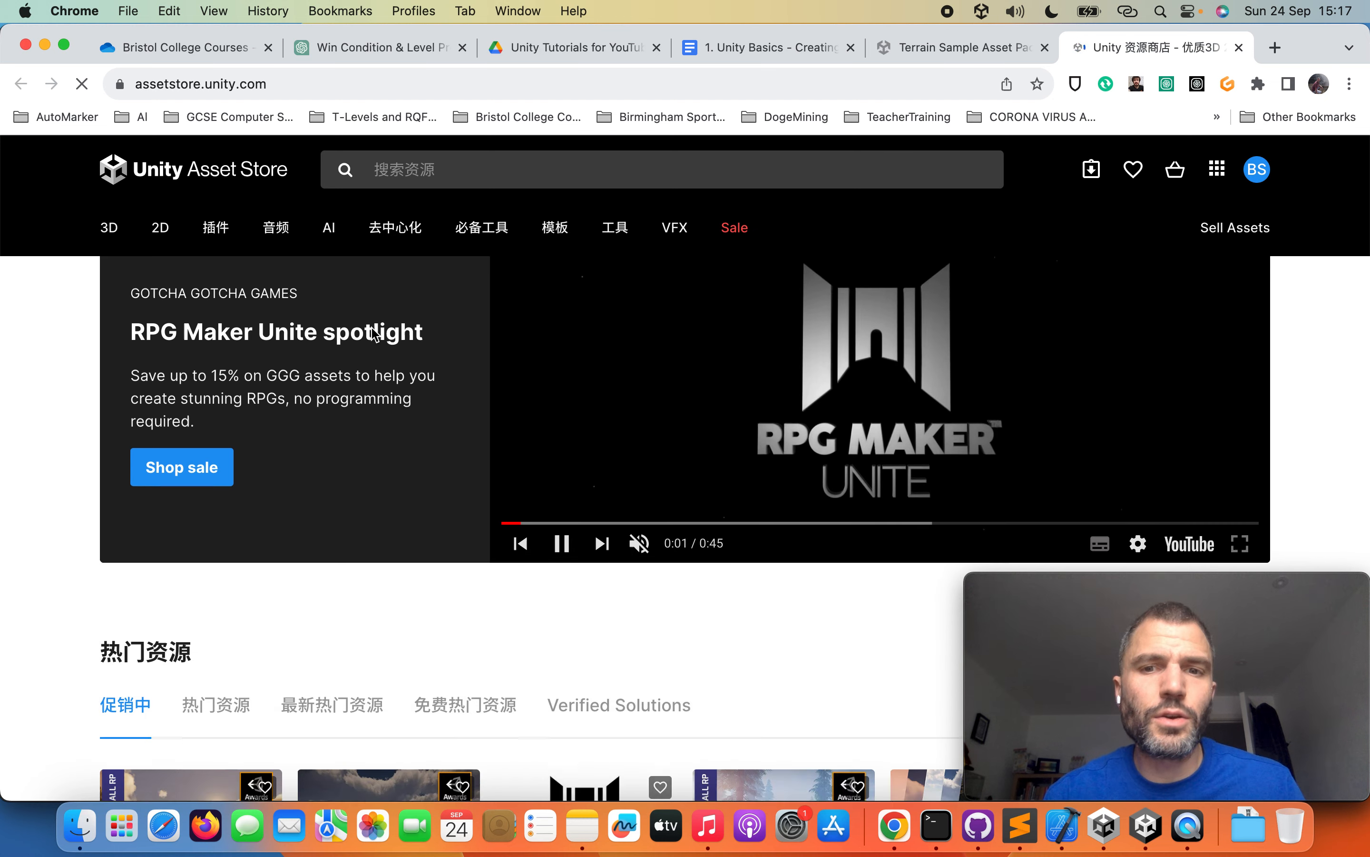
pyautogui.scroll(-4, 374, 333)
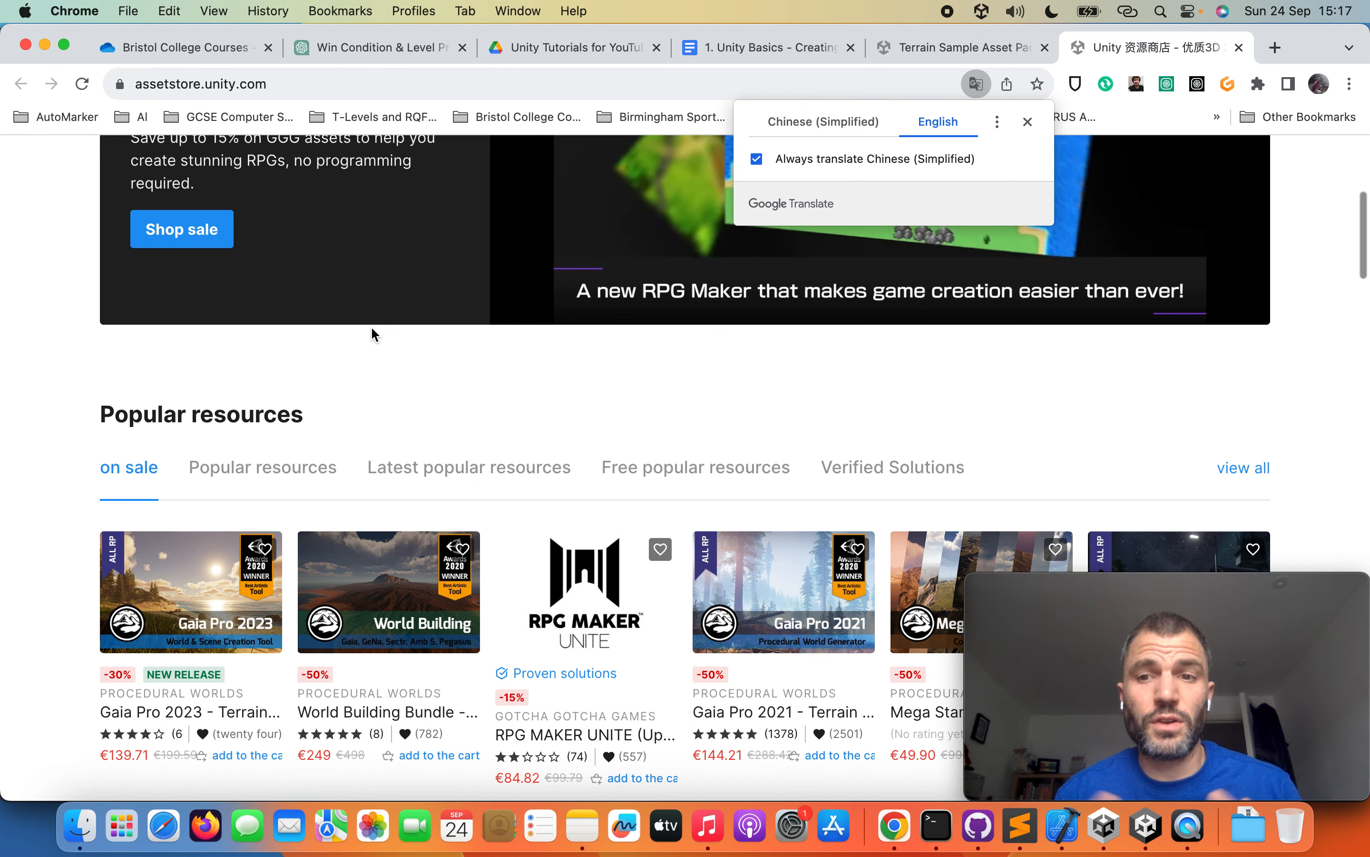
pyautogui.scroll(-3, 416, 493)
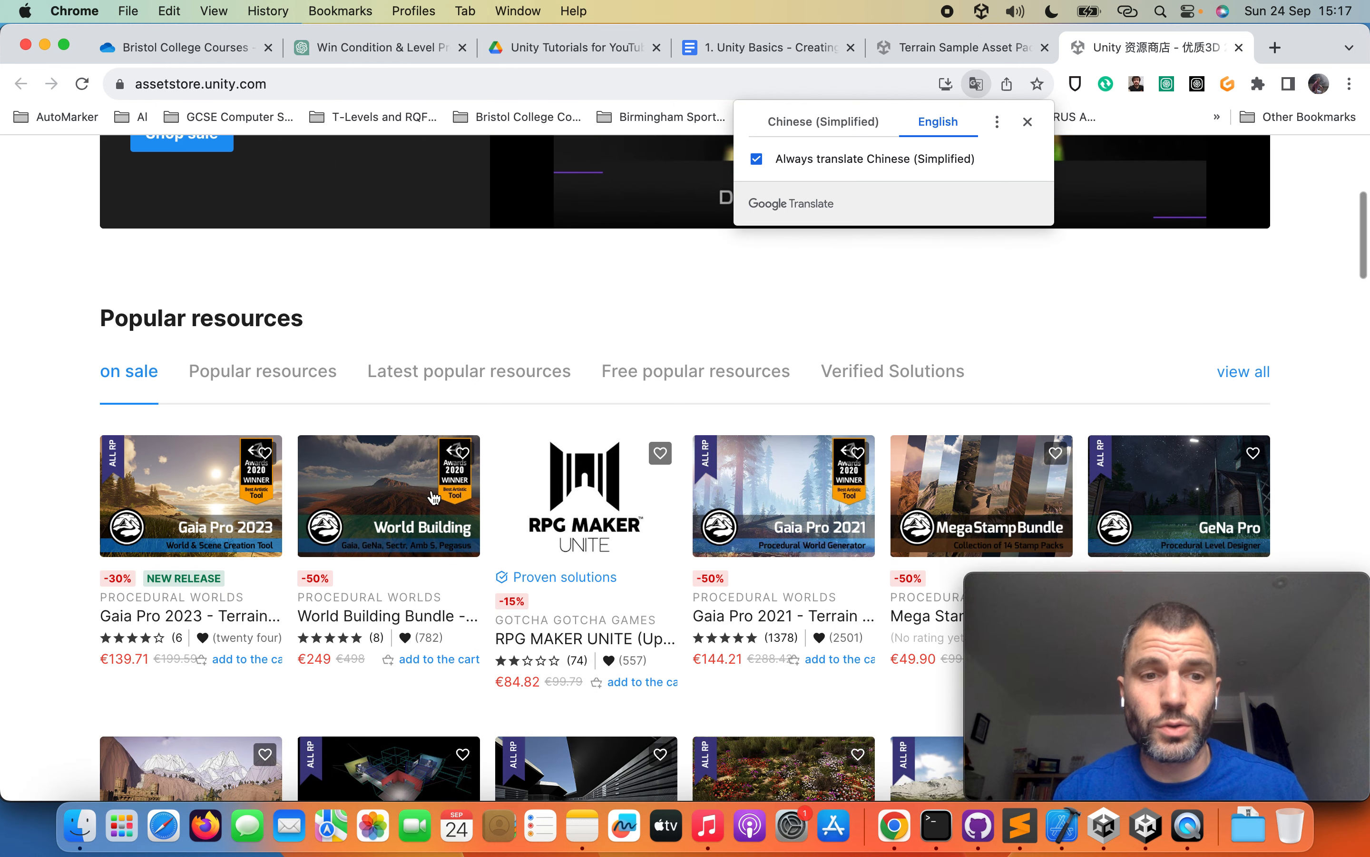
pyautogui.scroll(-2, 434, 497)
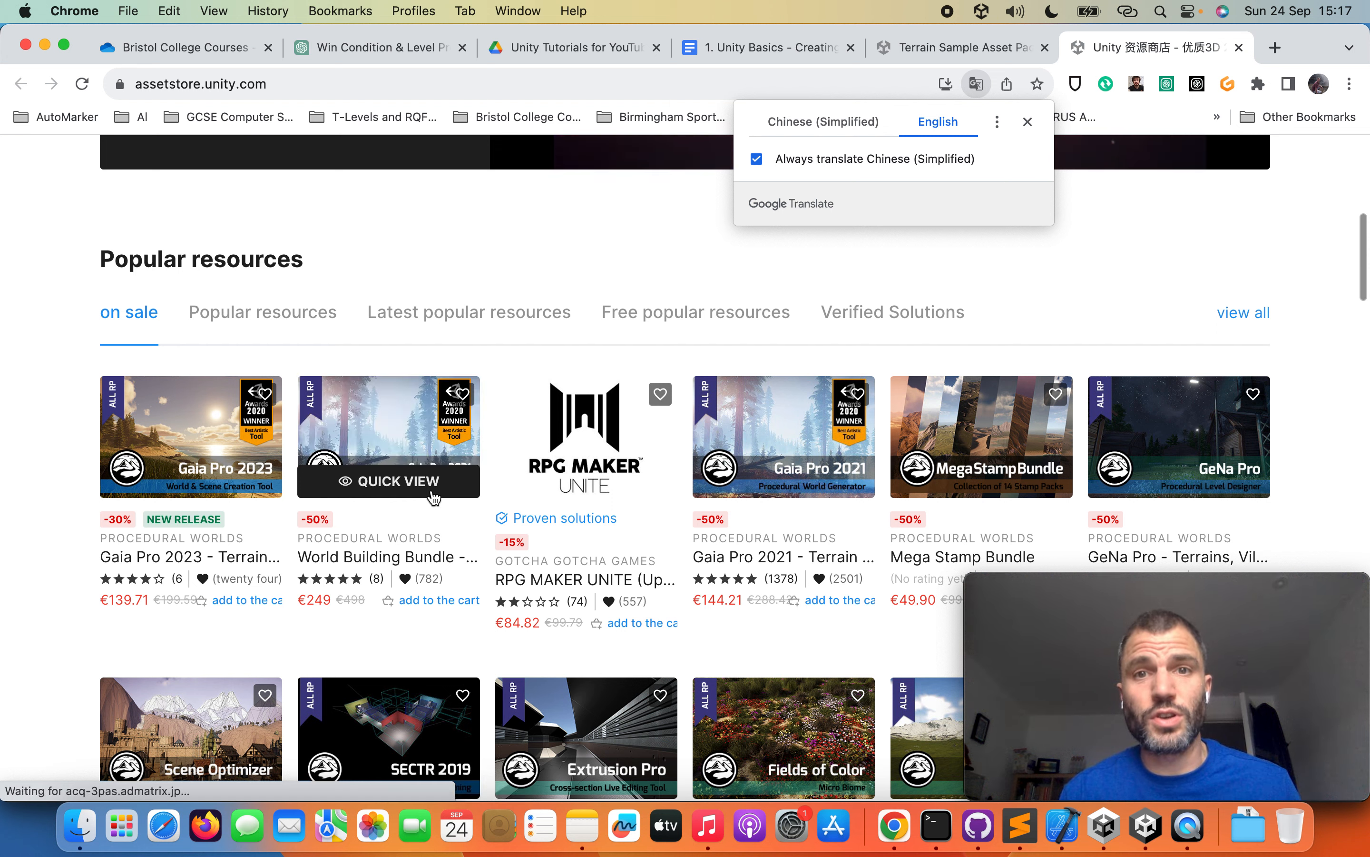
pyautogui.click(1029, 122)
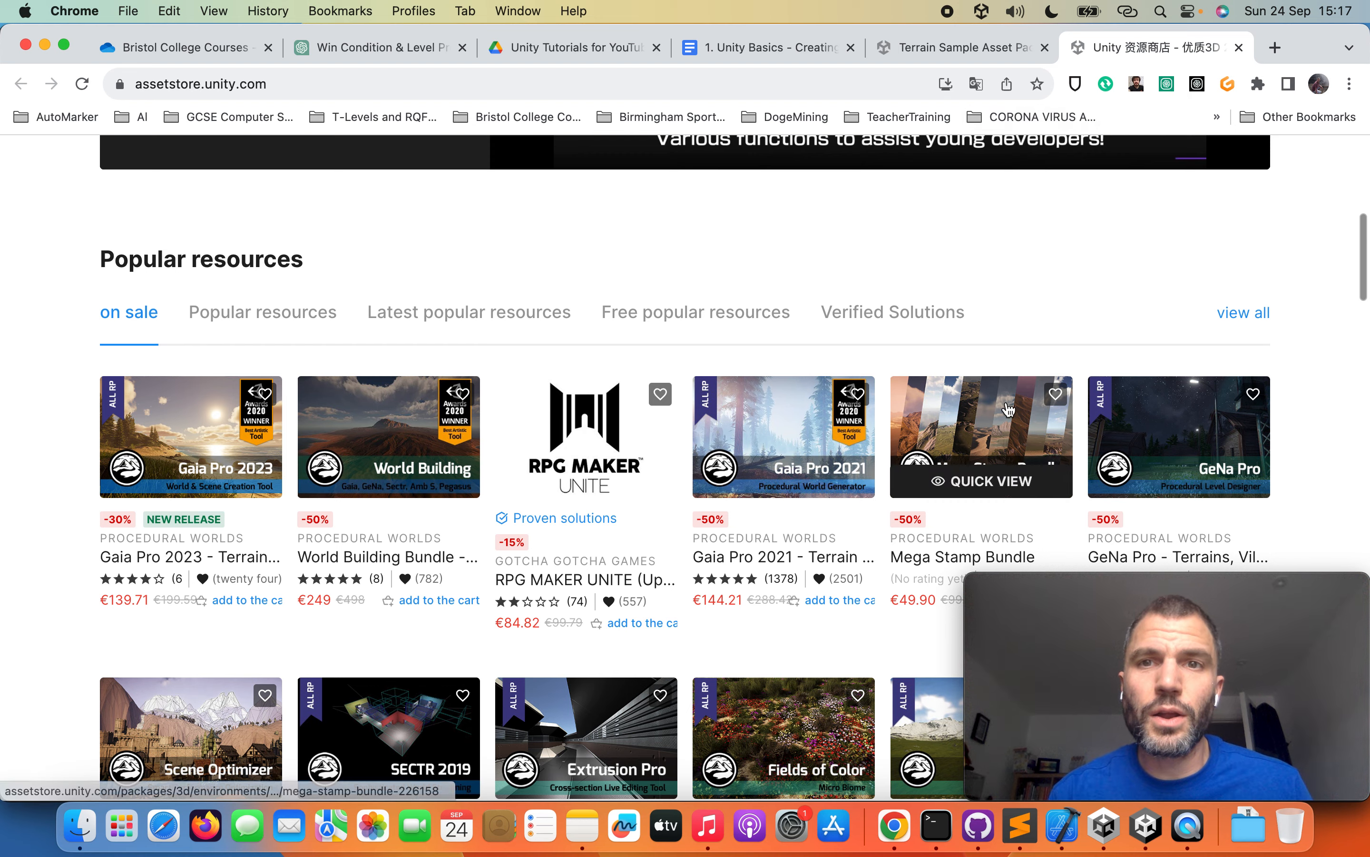
pyautogui.scroll(6, 1007, 396)
pyautogui.scroll(3, 1007, 396)
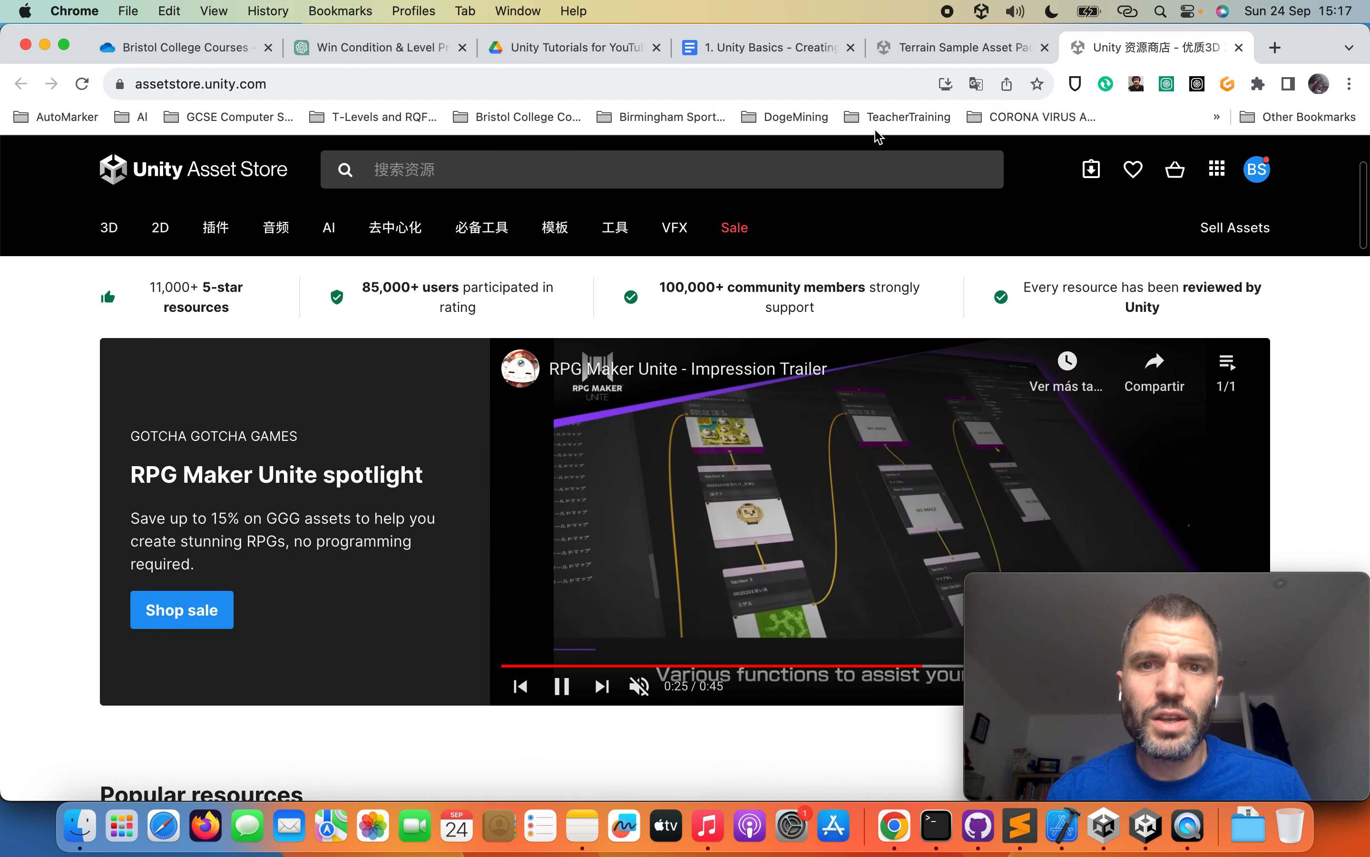
# Step: Go back to the Terrain Sample Asset Pack page and look through its overview and render pipeline compatibility
pyautogui.click(891, 235)
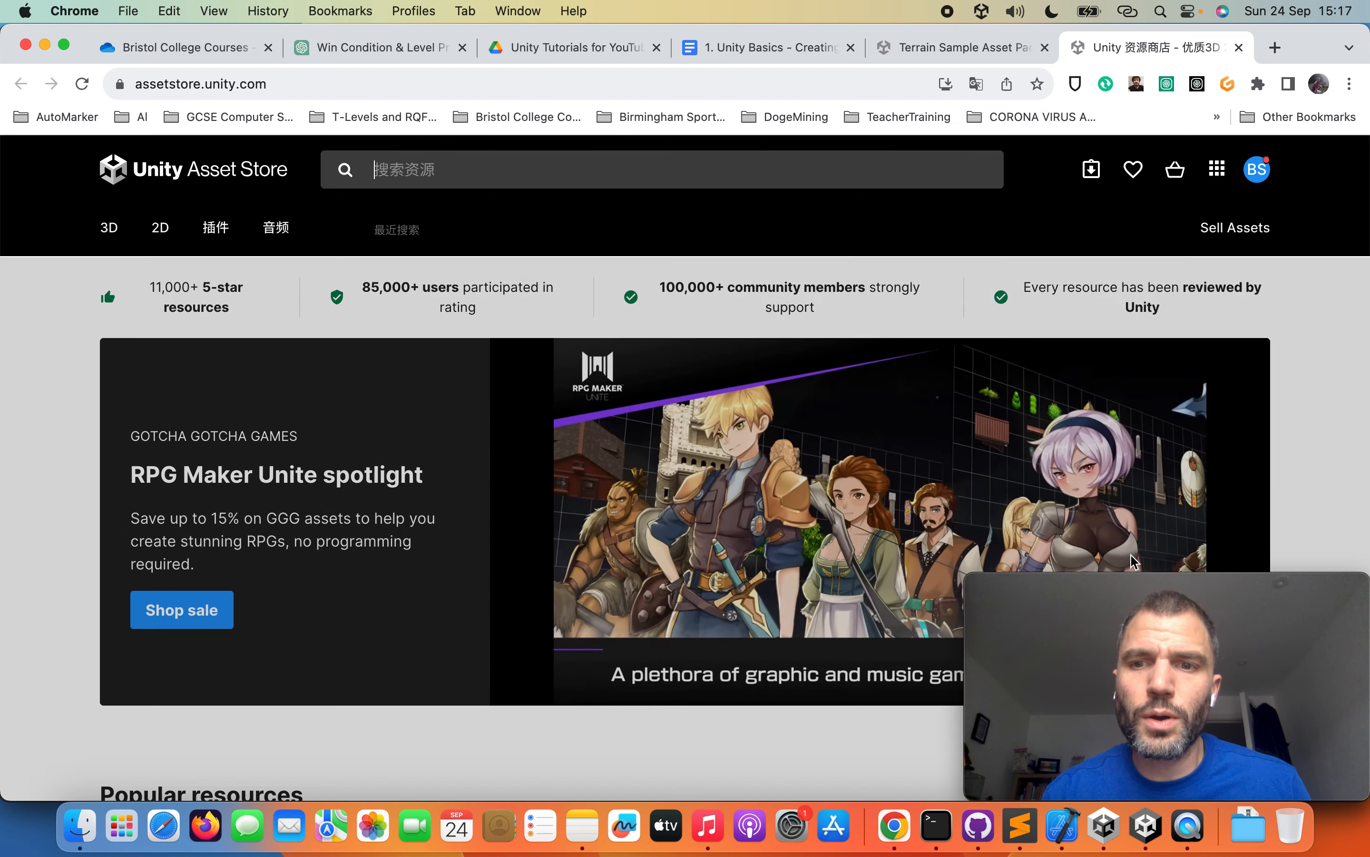
pyautogui.click(944, 50)
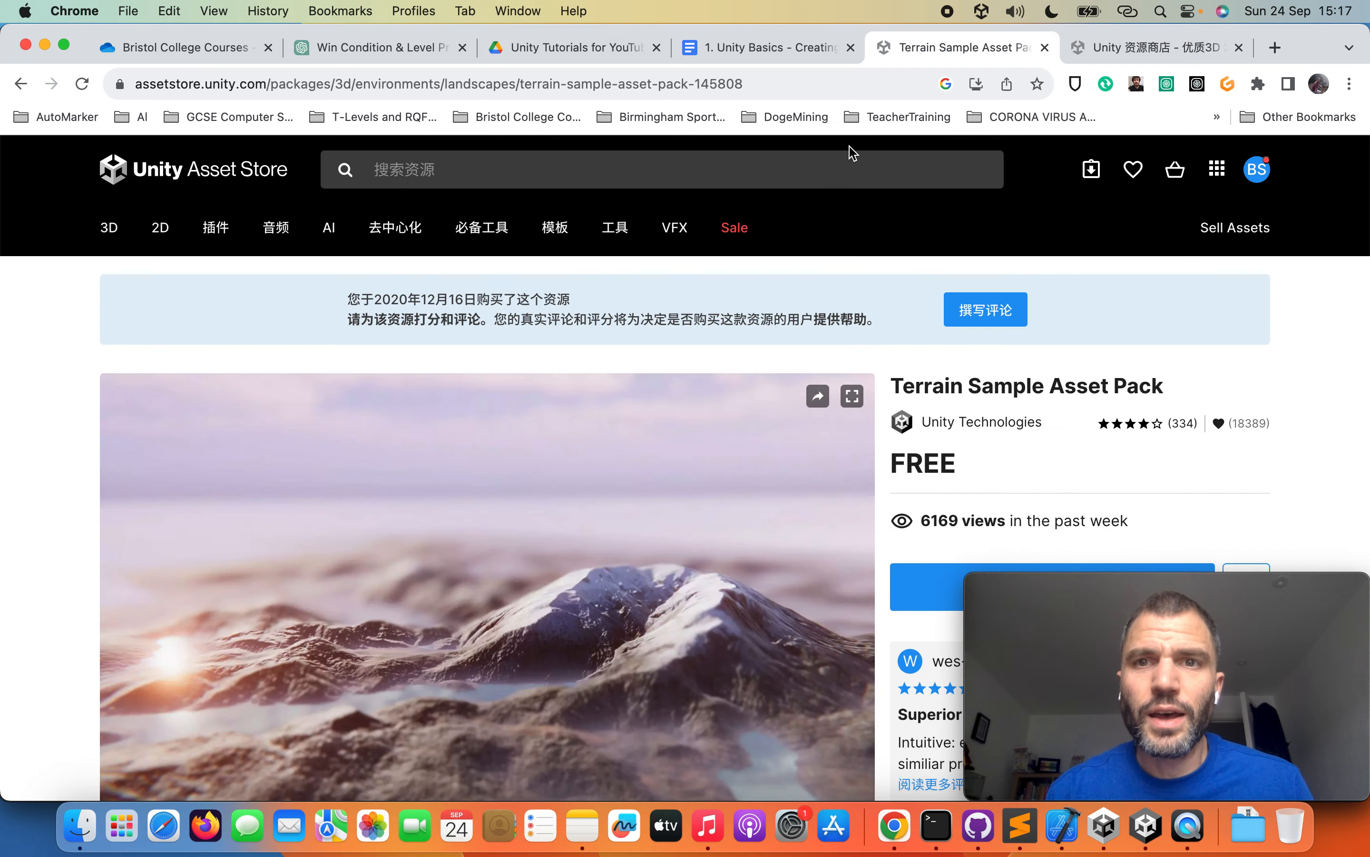
pyautogui.scroll(-10, 816, 397)
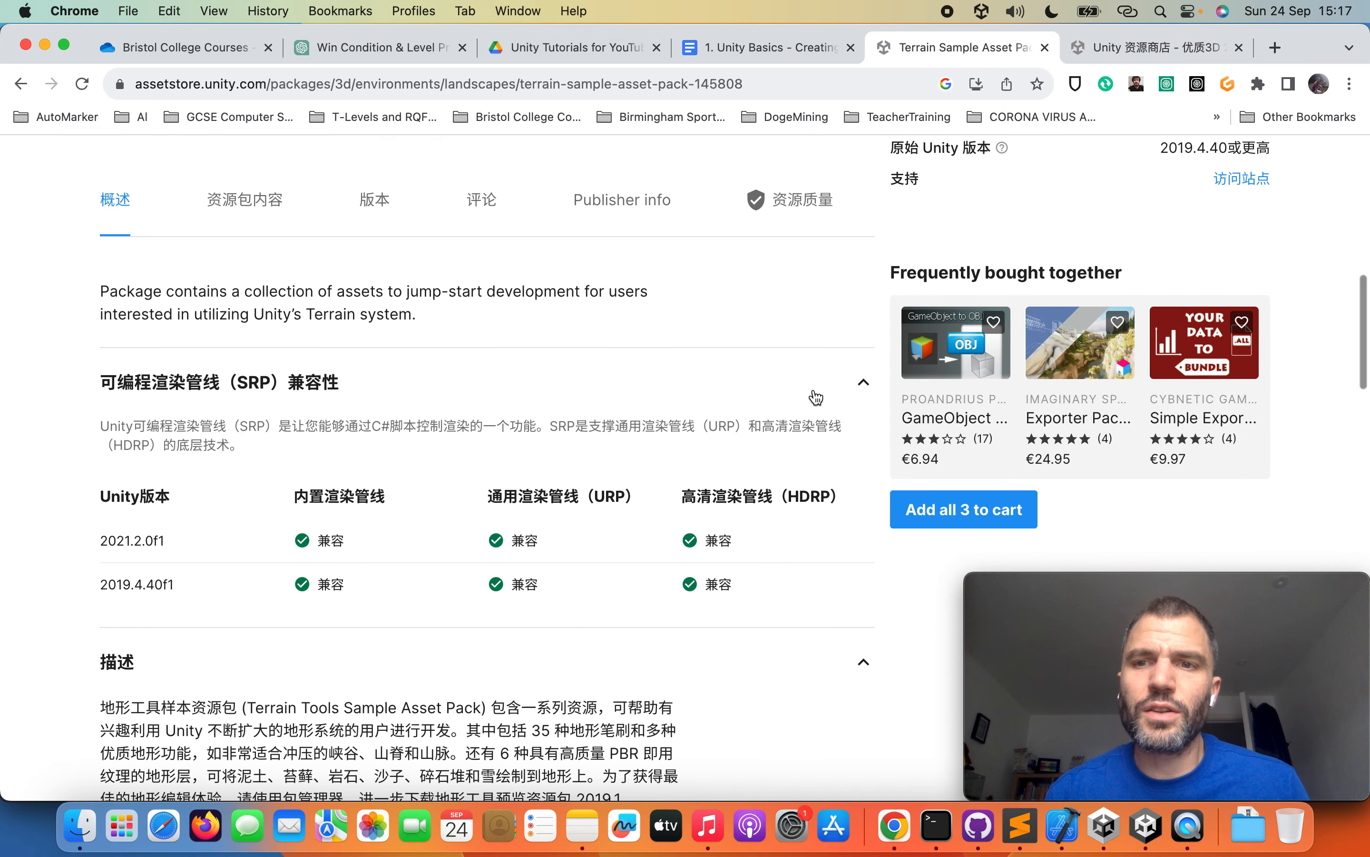
pyautogui.scroll(15, 816, 398)
# Step: Search the Asset Store for texture map, limit the results to free resources and browse them
pyautogui.click(1120, 57)
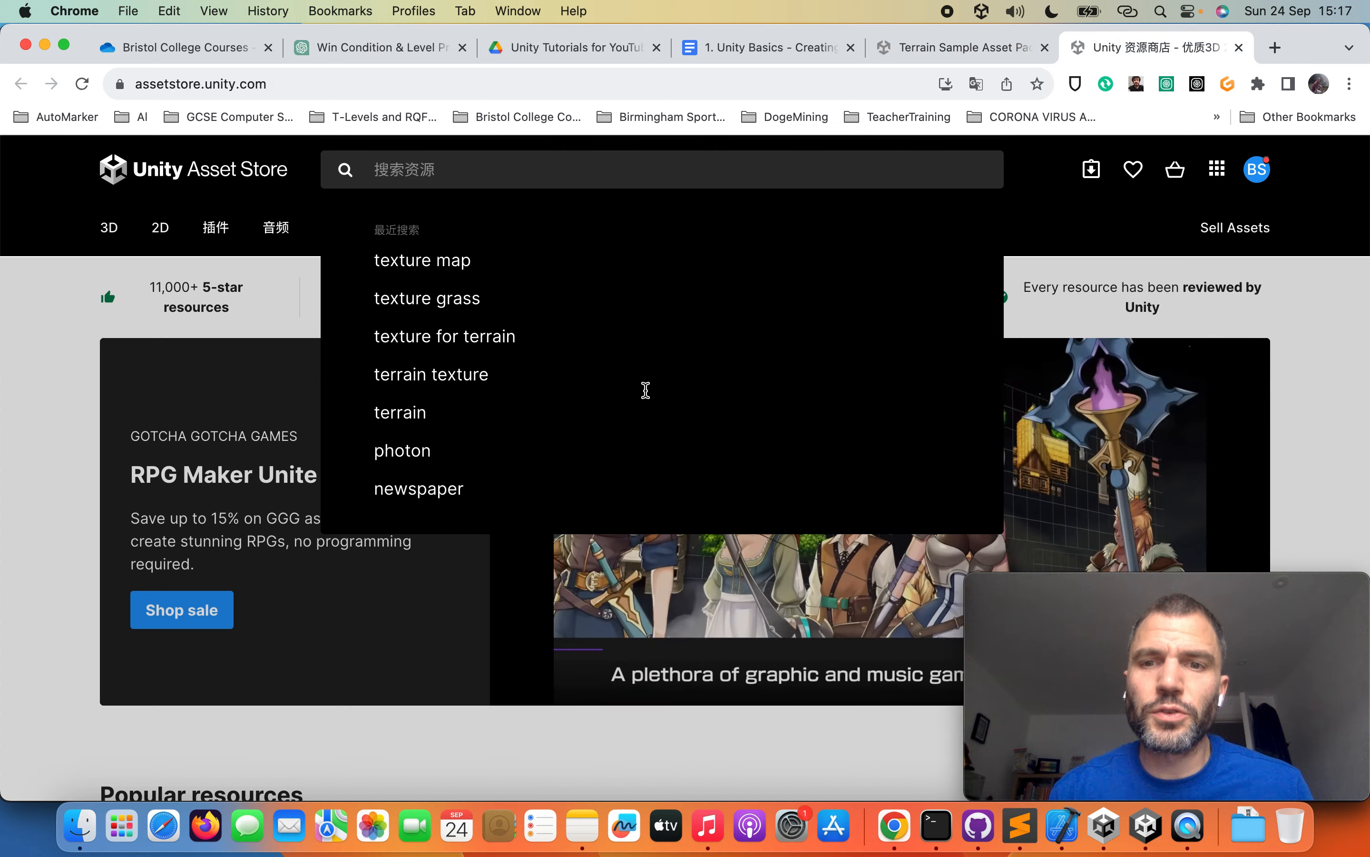
pyautogui.click(435, 266)
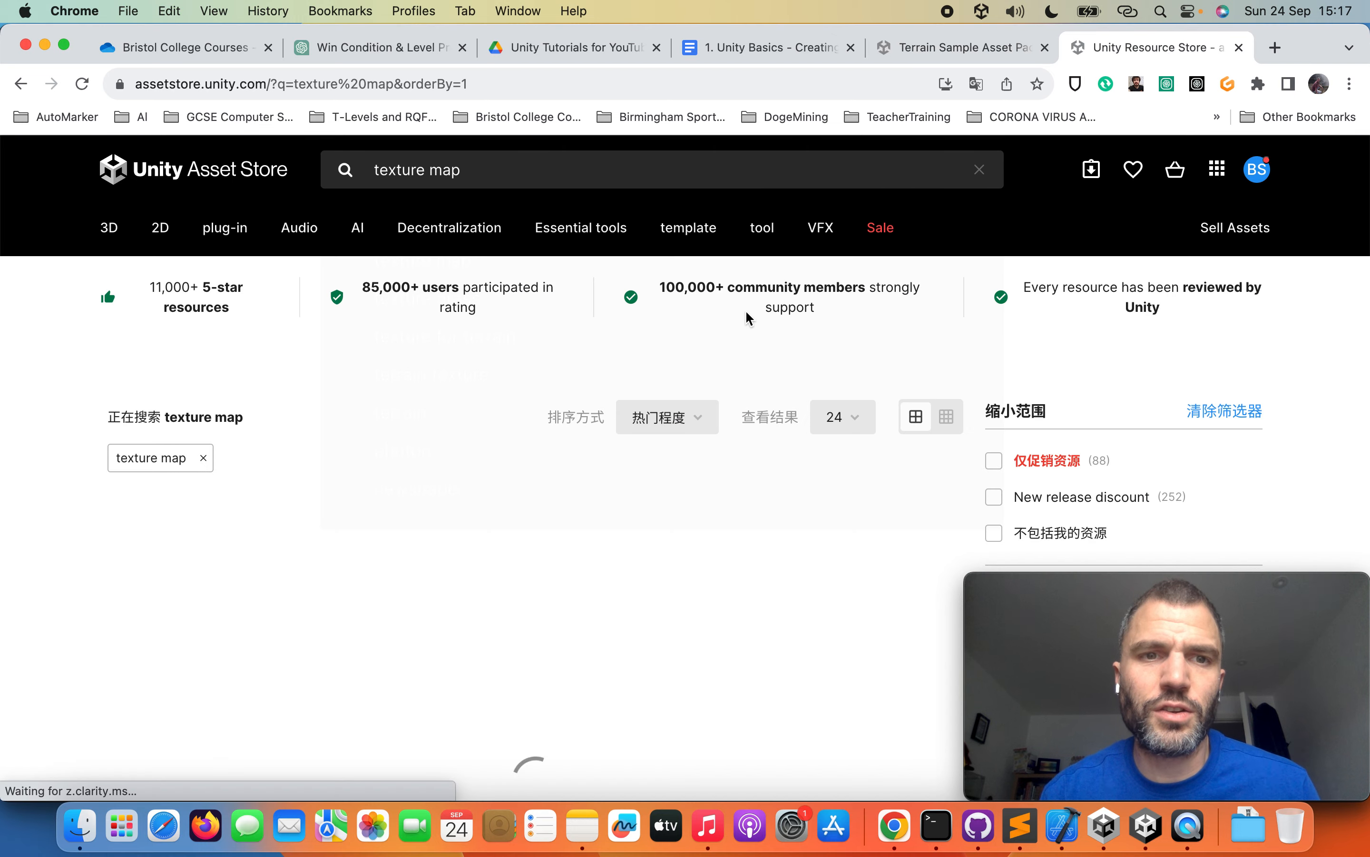
pyautogui.scroll(-10, 688, 407)
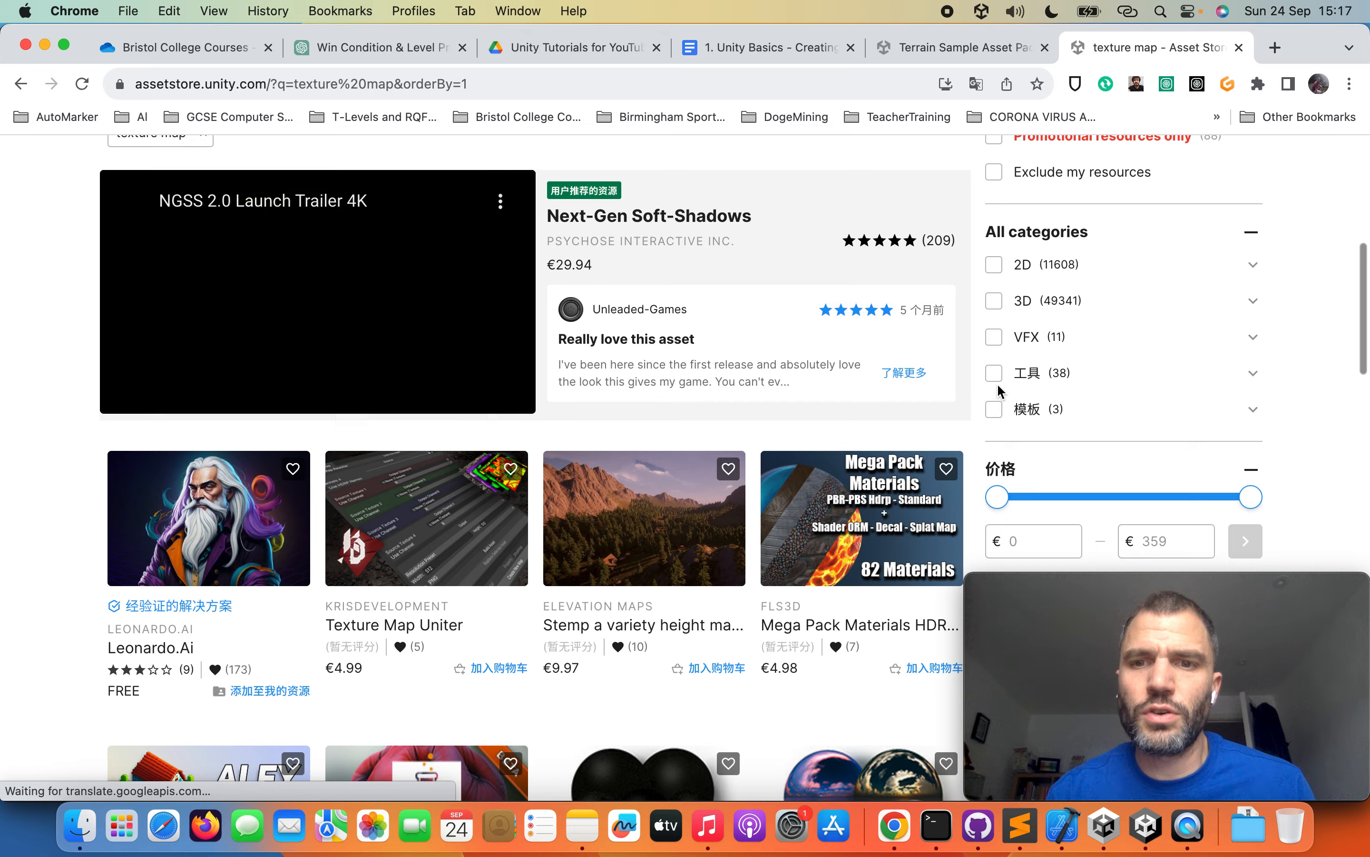
pyautogui.scroll(-3, 1141, 403)
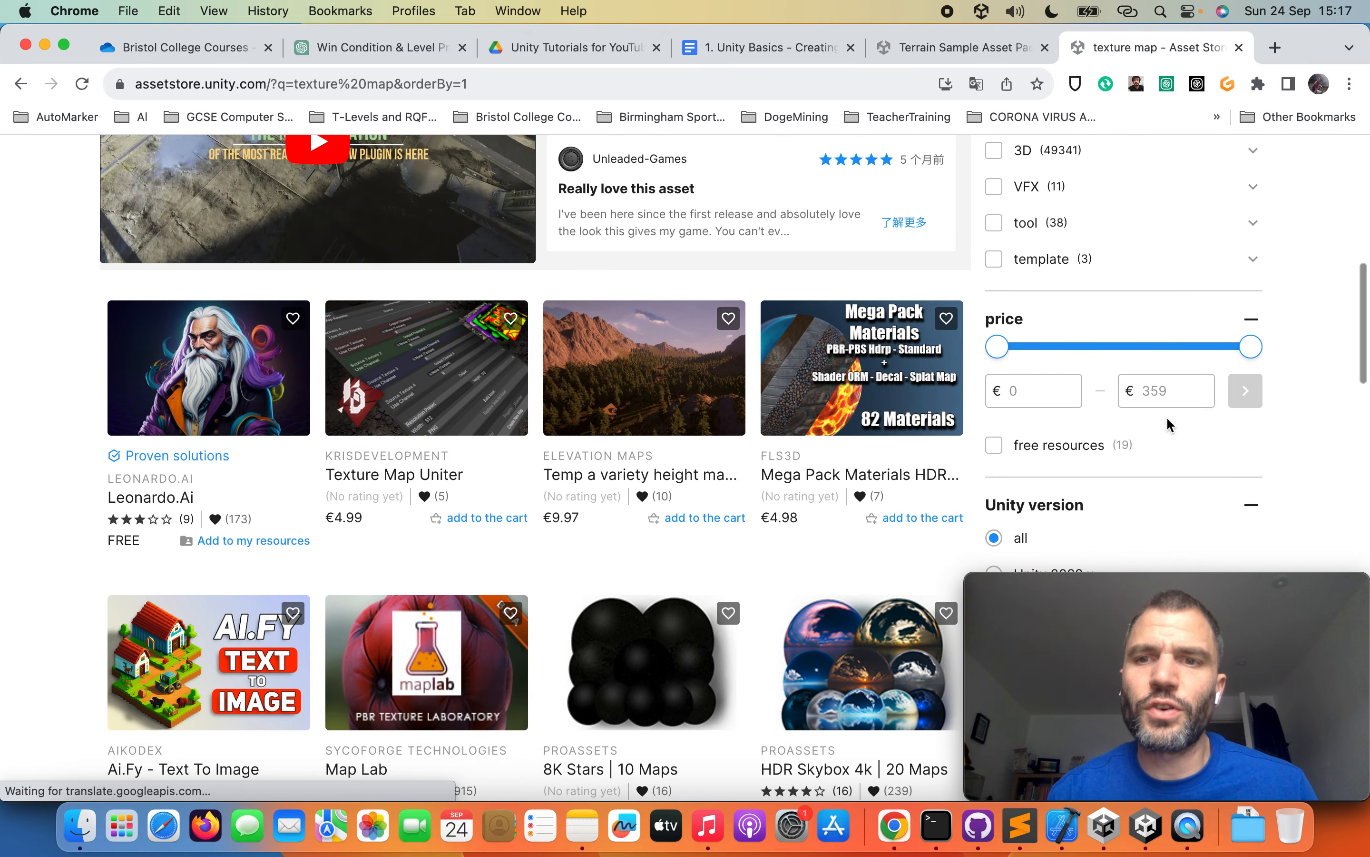
pyautogui.click(1011, 453)
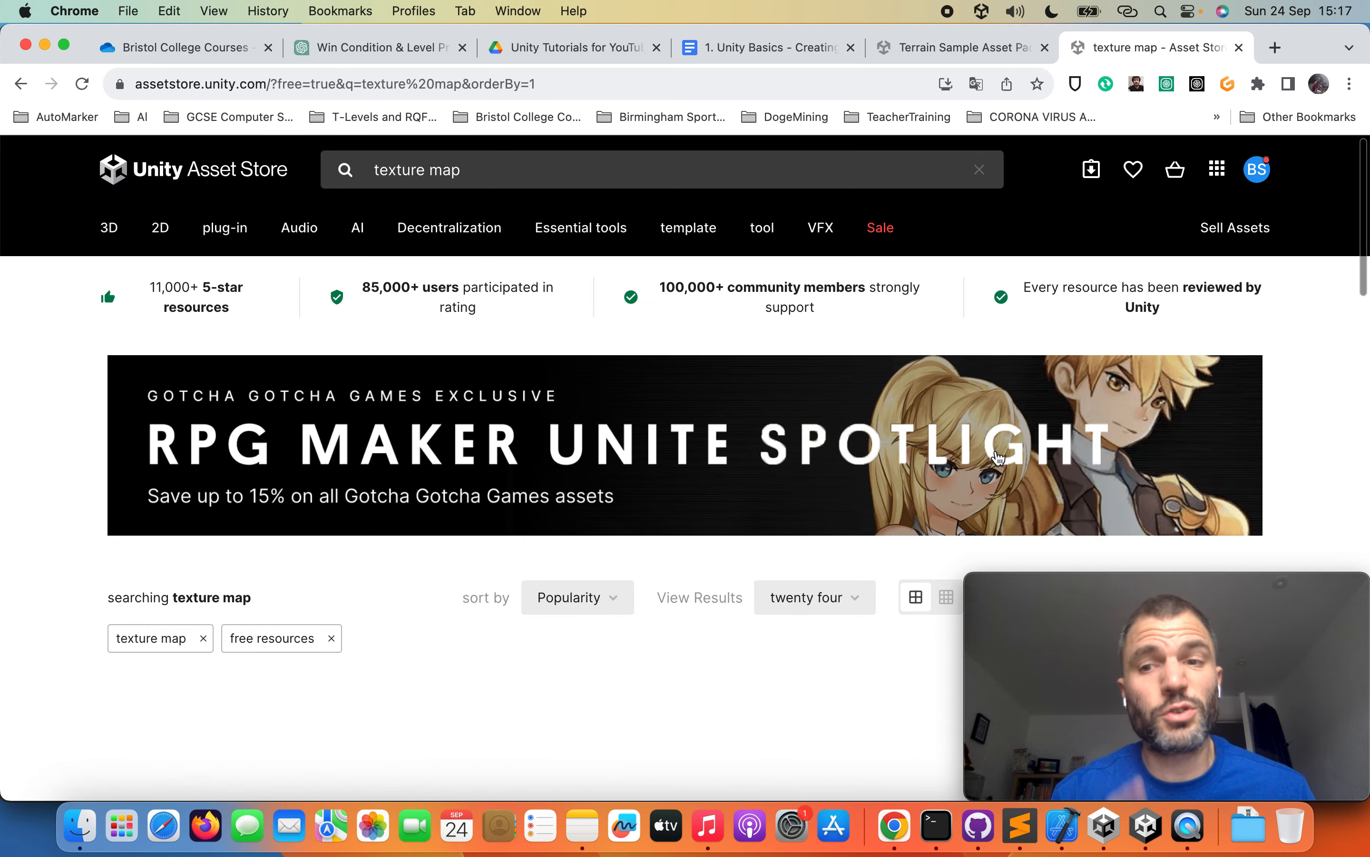
pyautogui.scroll(-5, 674, 529)
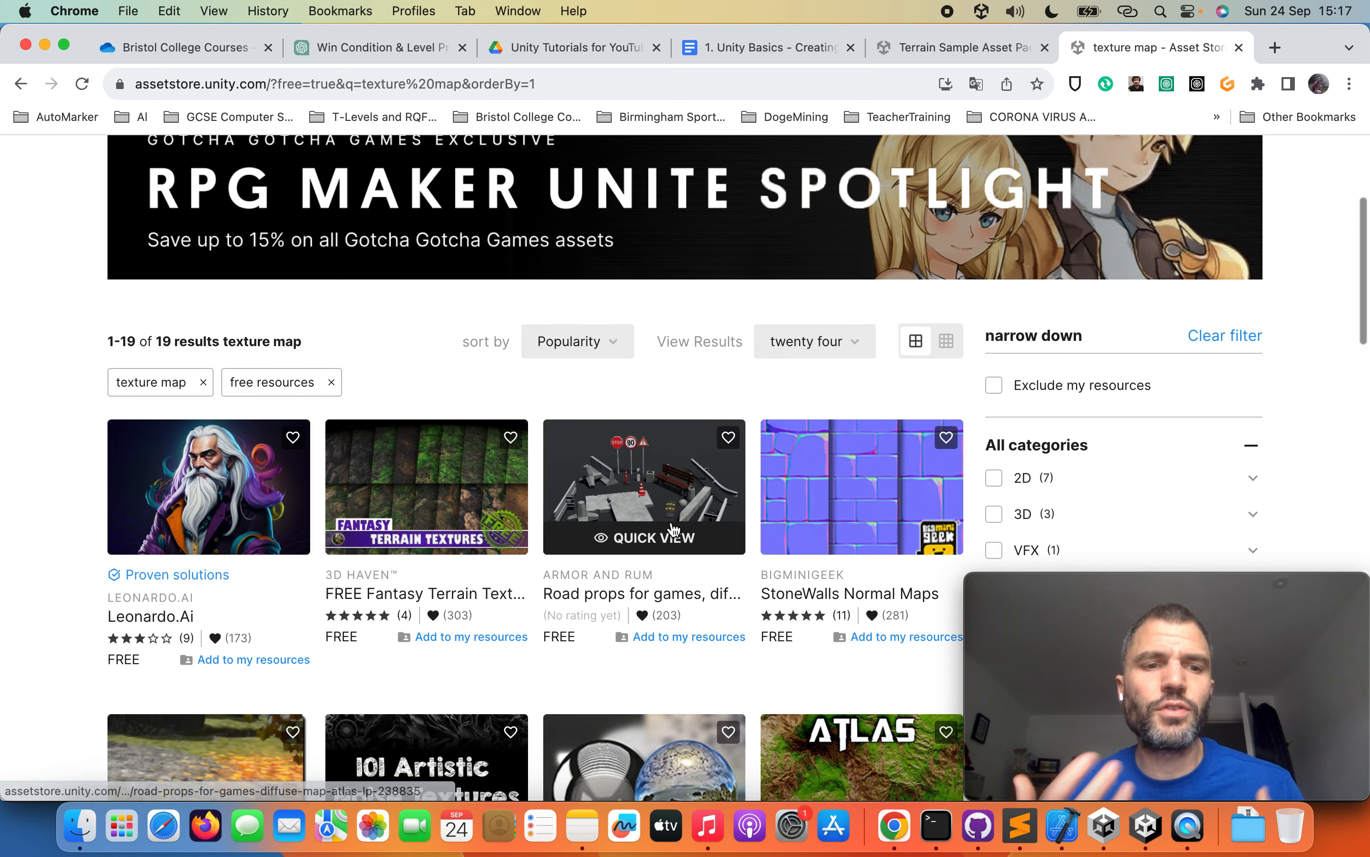
pyautogui.scroll(-3, 674, 530)
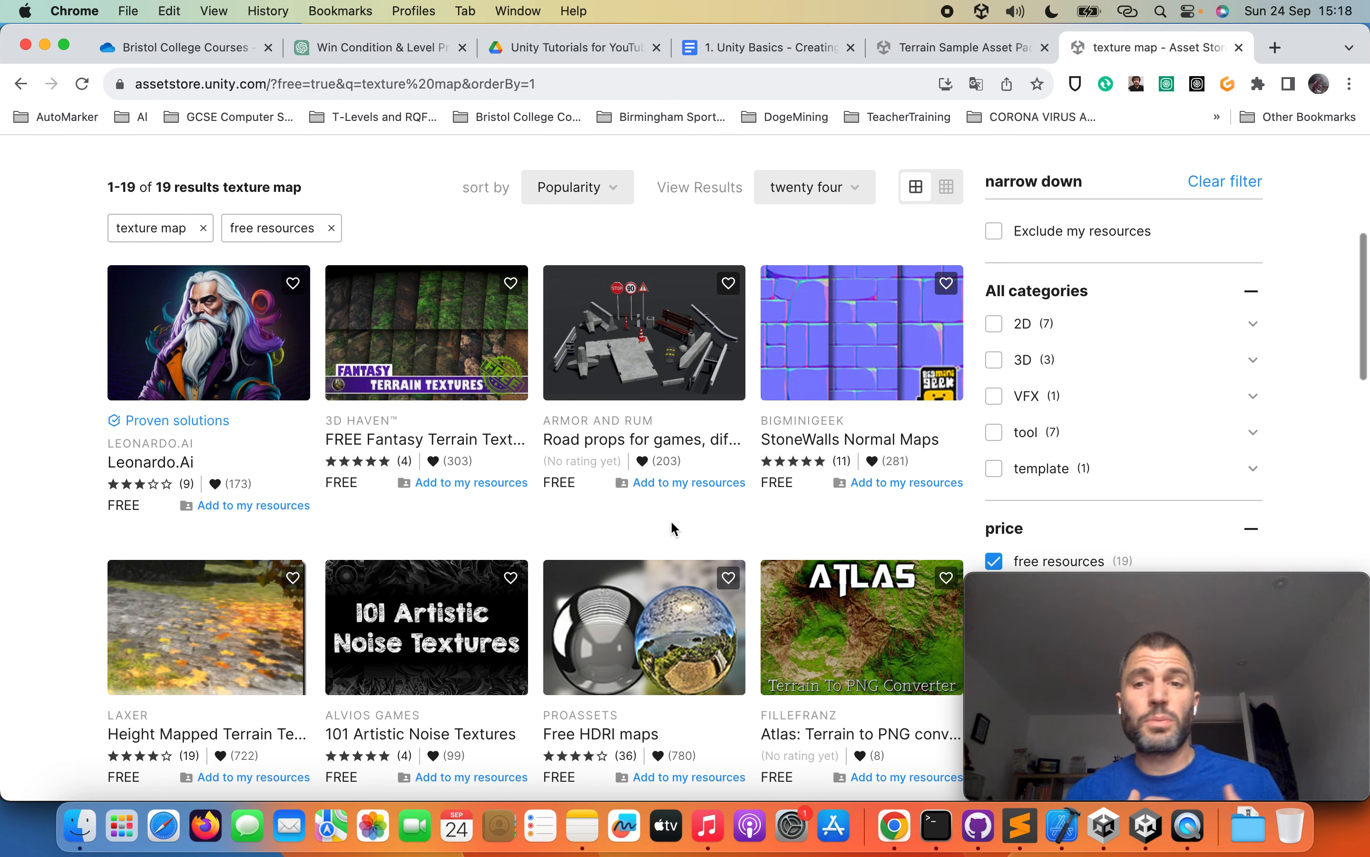
# Step: Return to the Terrain Sample Asset Pack page and review its licence, file size, version and open-in-Unity option
pyautogui.click(923, 48)
pyautogui.scroll(-4, 538, 606)
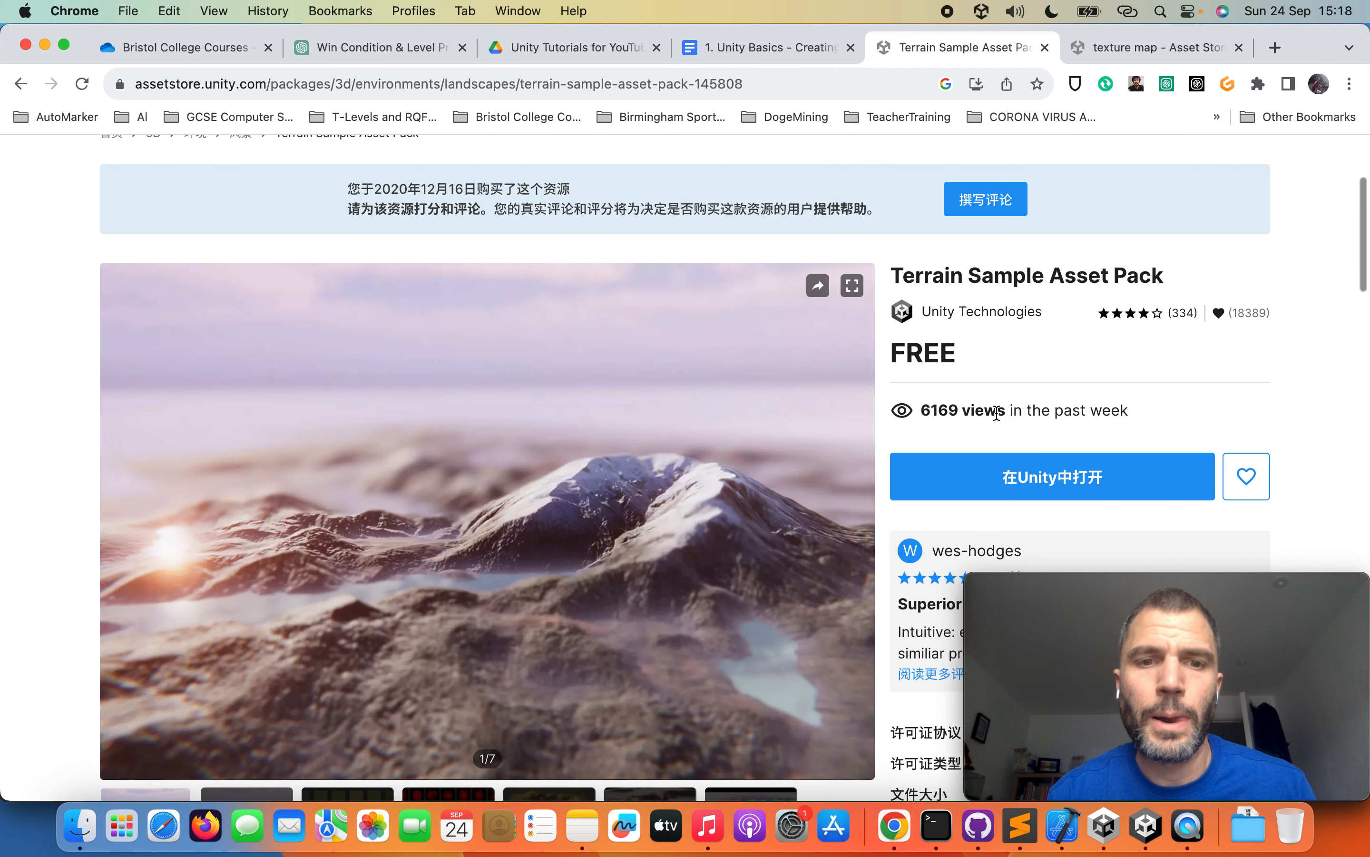
pyautogui.scroll(-2, 997, 414)
pyautogui.scroll(-5, 997, 414)
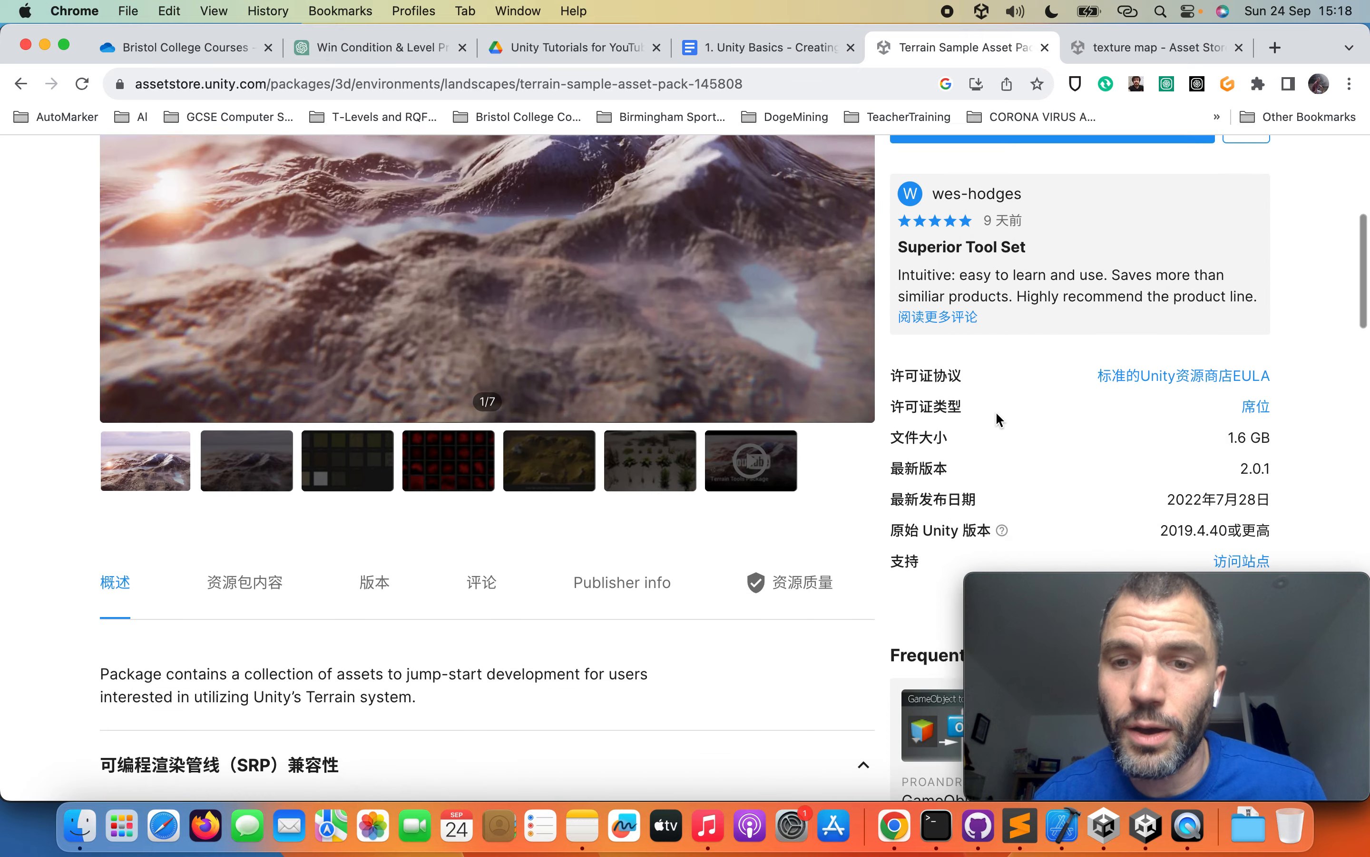
pyautogui.scroll(-2, 995, 411)
pyautogui.scroll(5, 996, 411)
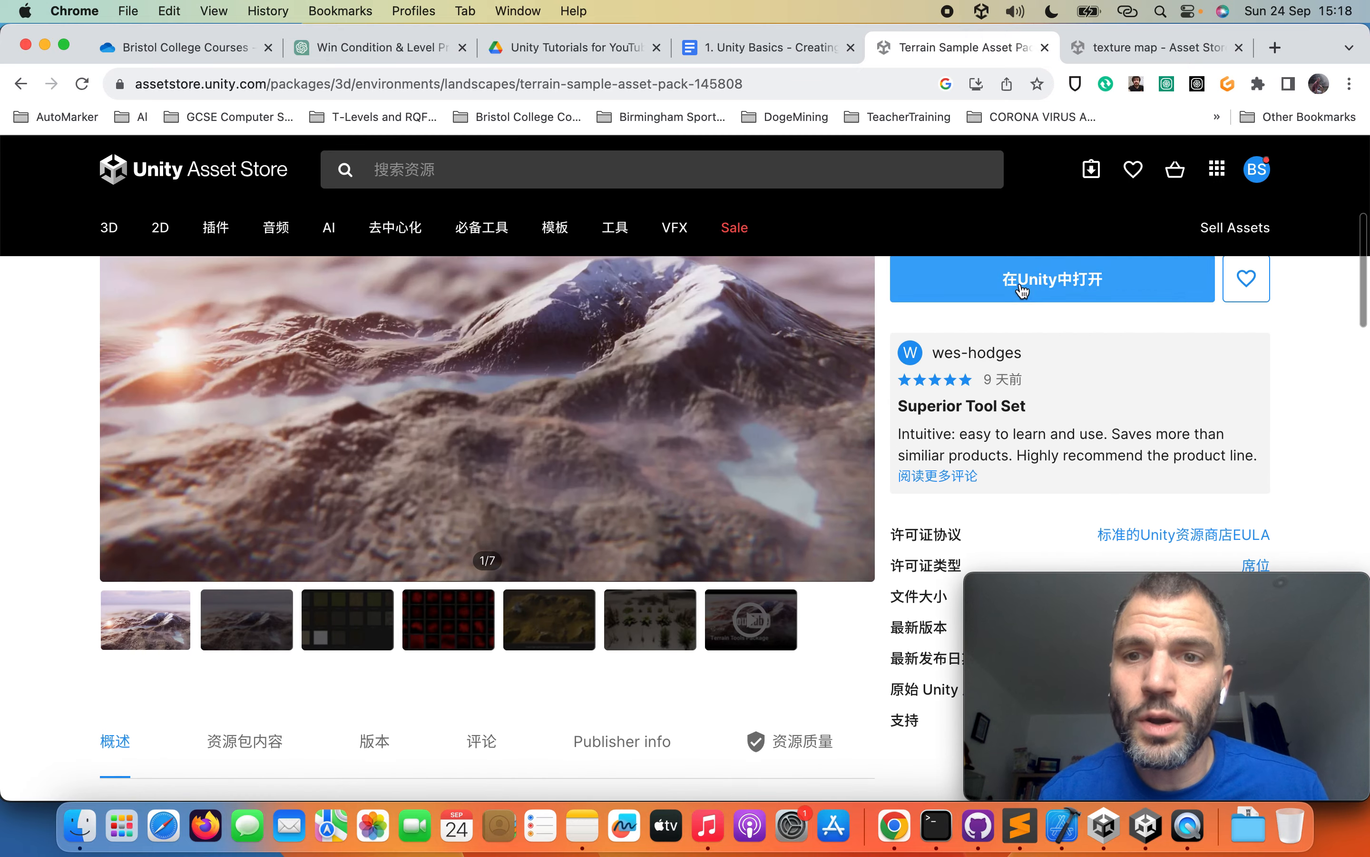
# Step: Open the Terrain Sample Asset Pack in Unity's Package Manager, then reposition and narrow the Package Manager window
pyautogui.click(1022, 291)
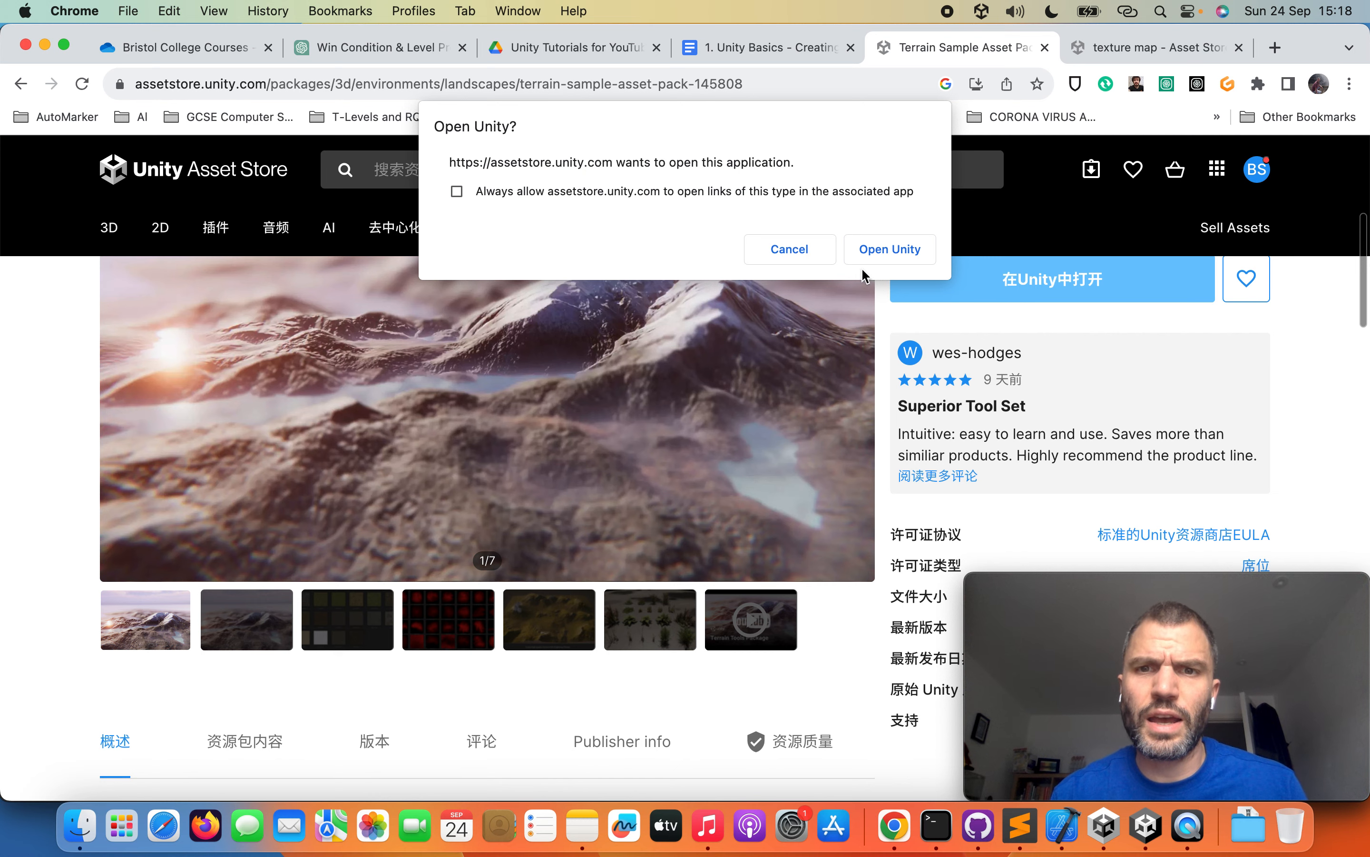
pyautogui.click(889, 249)
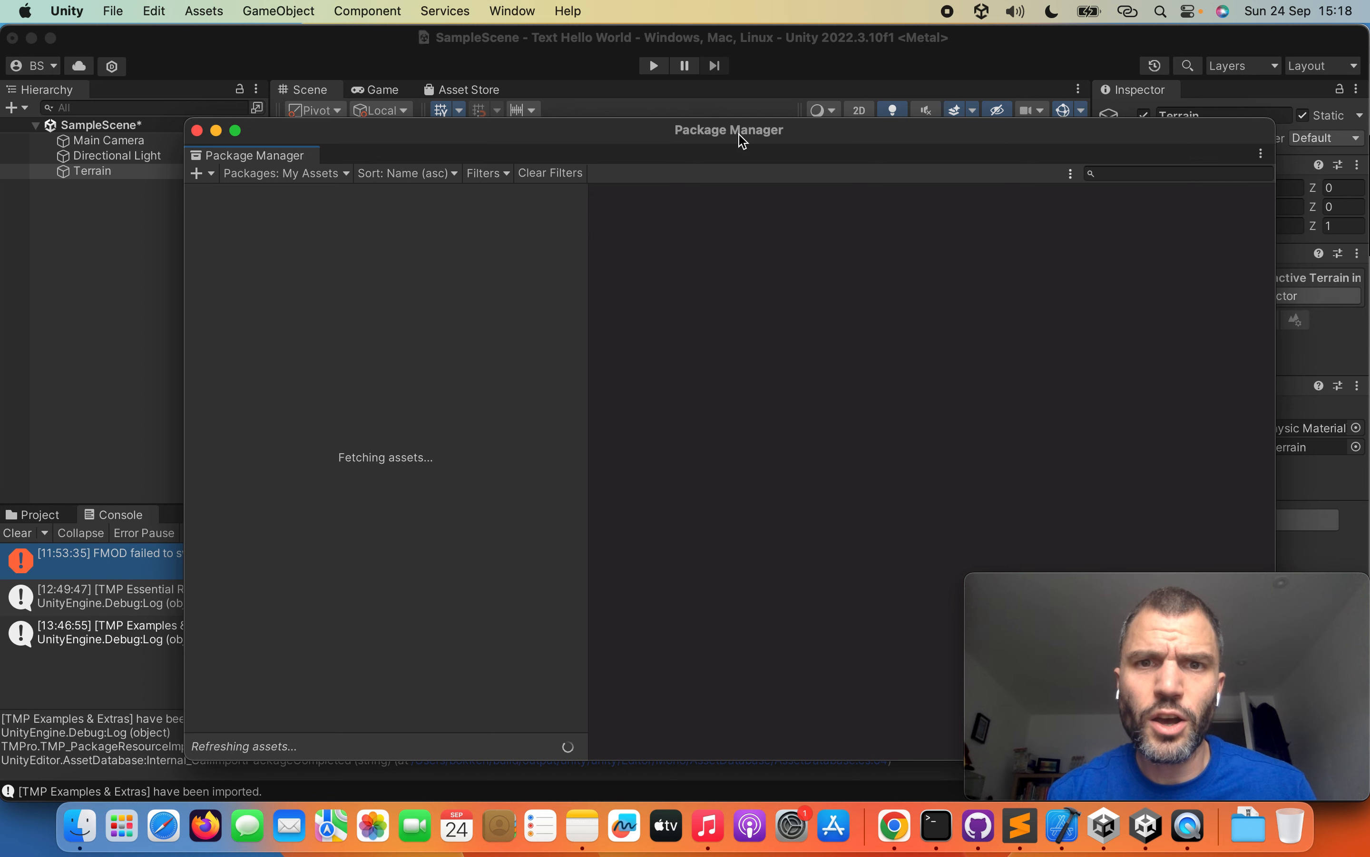
pyautogui.moveTo(742, 140); pyautogui.dragTo(611, 76)
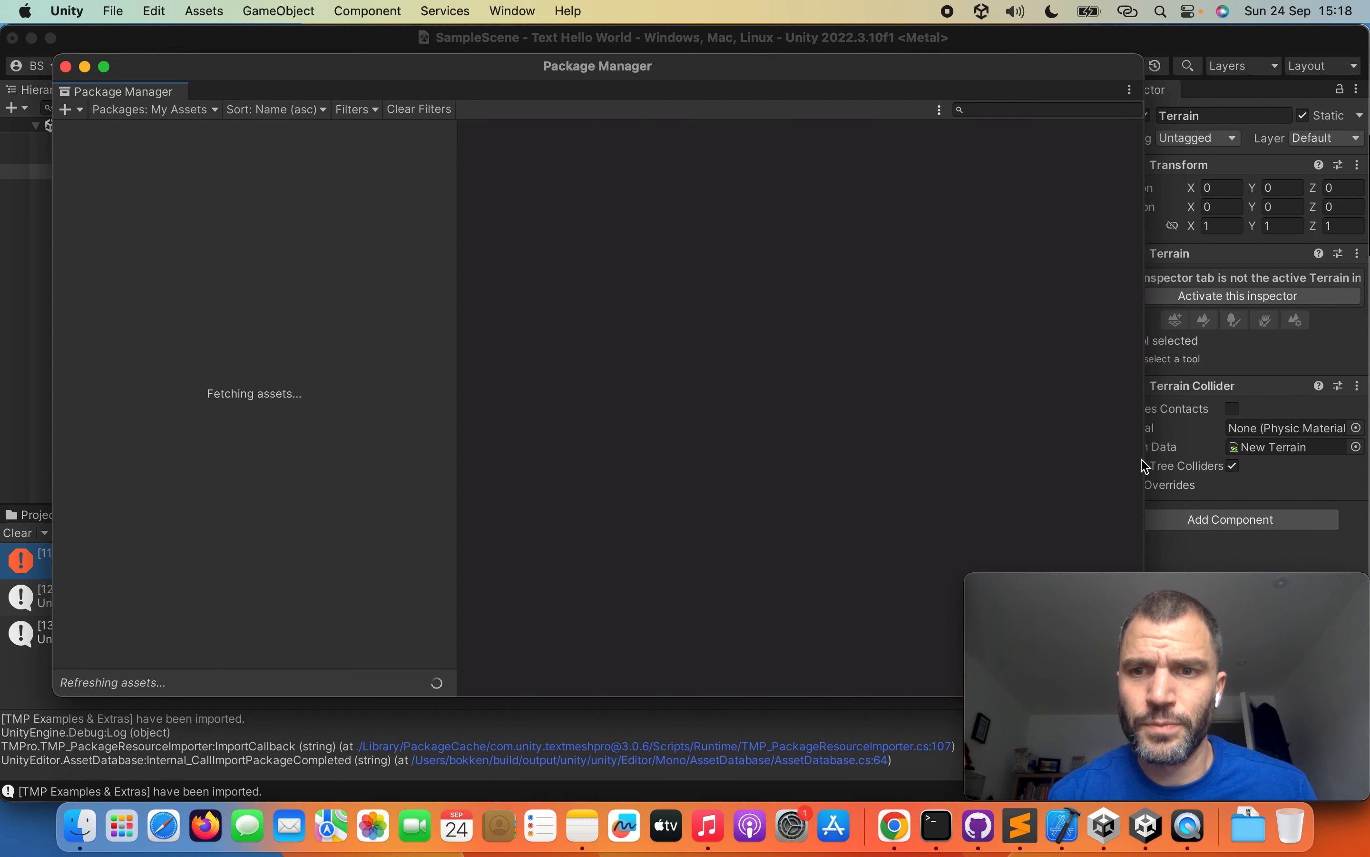
pyautogui.moveTo(1147, 461); pyautogui.dragTo(855, 463)
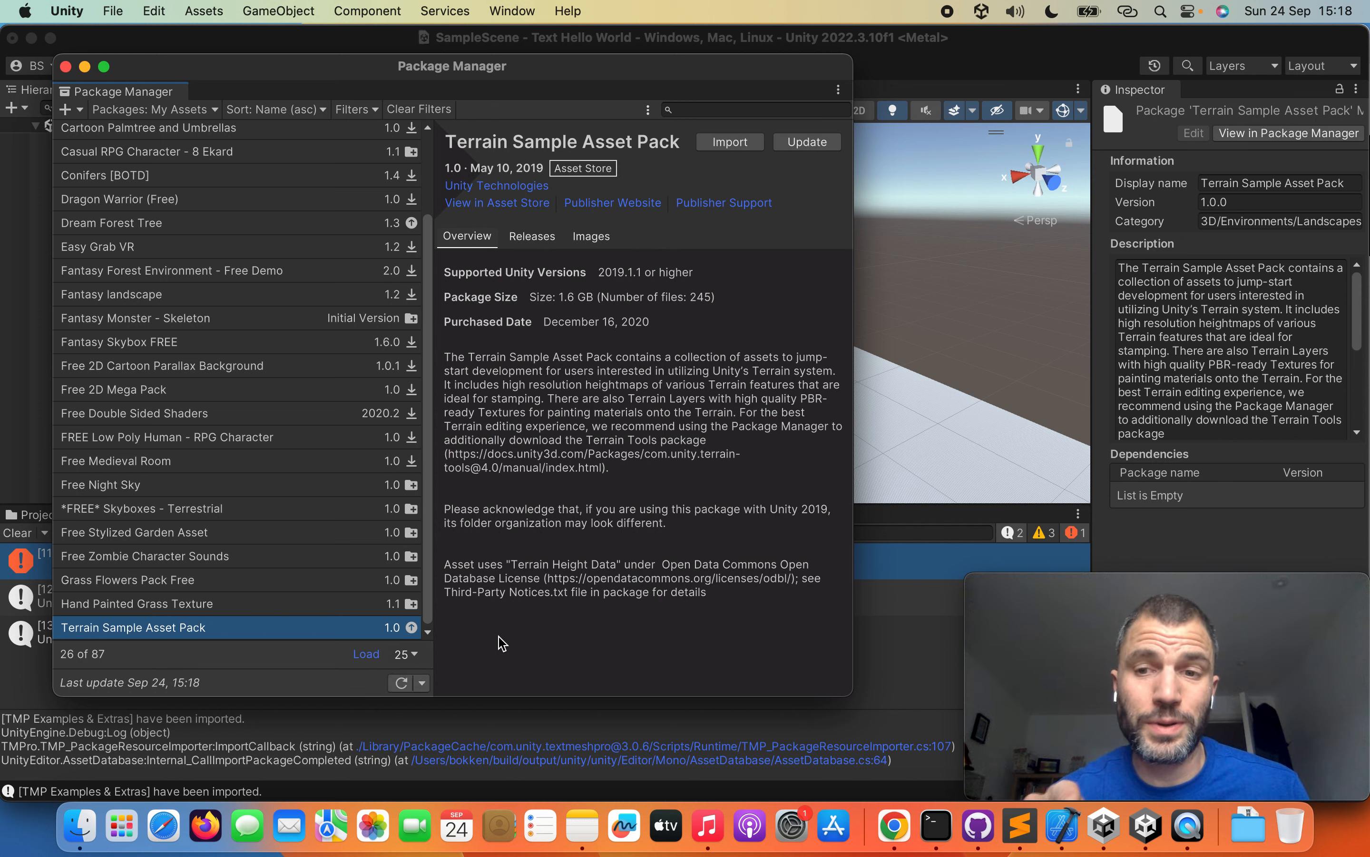
# Step: Import the Terrain Sample Asset Pack into the project with all of its files selected
pyautogui.click(737, 148)
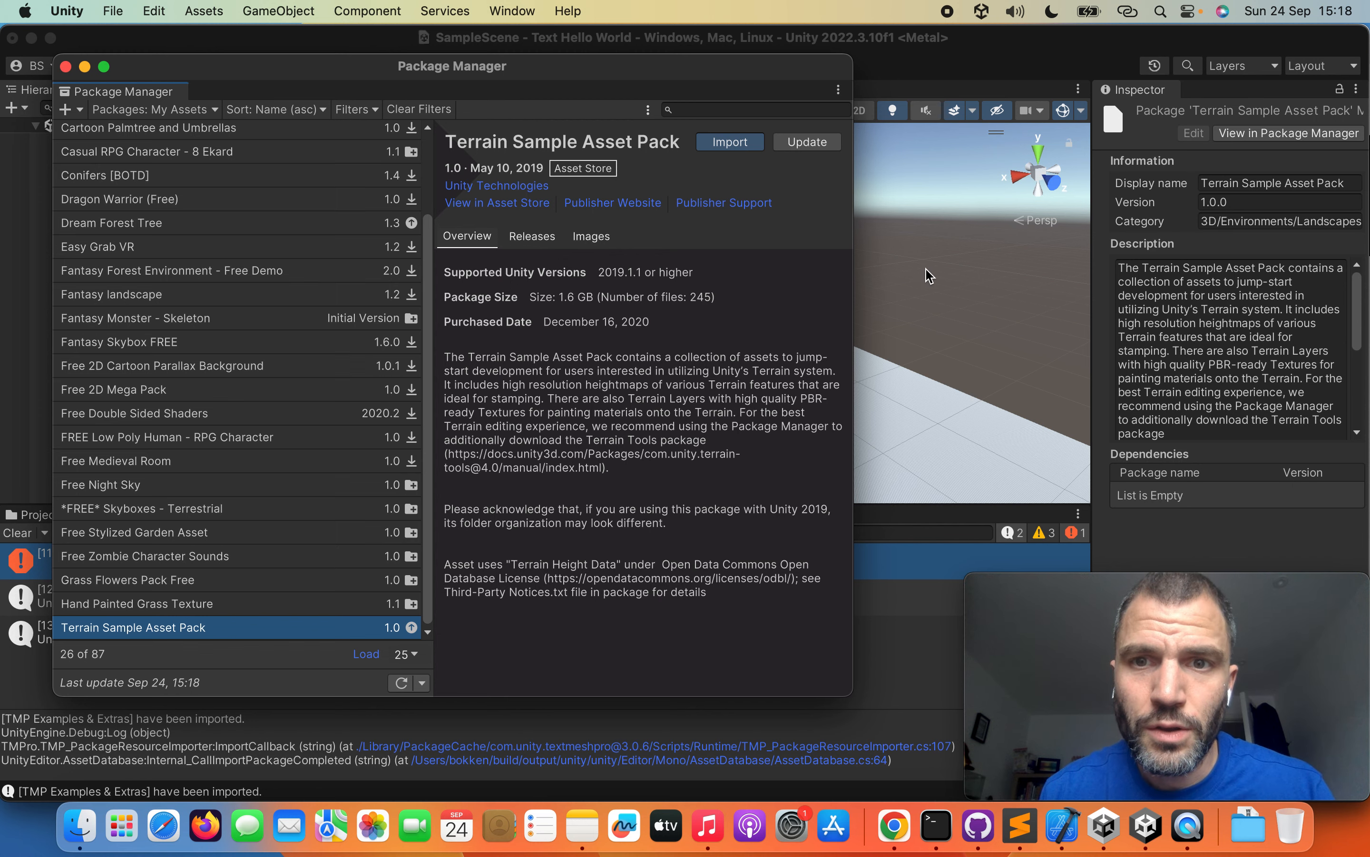
pyautogui.click(957, 279)
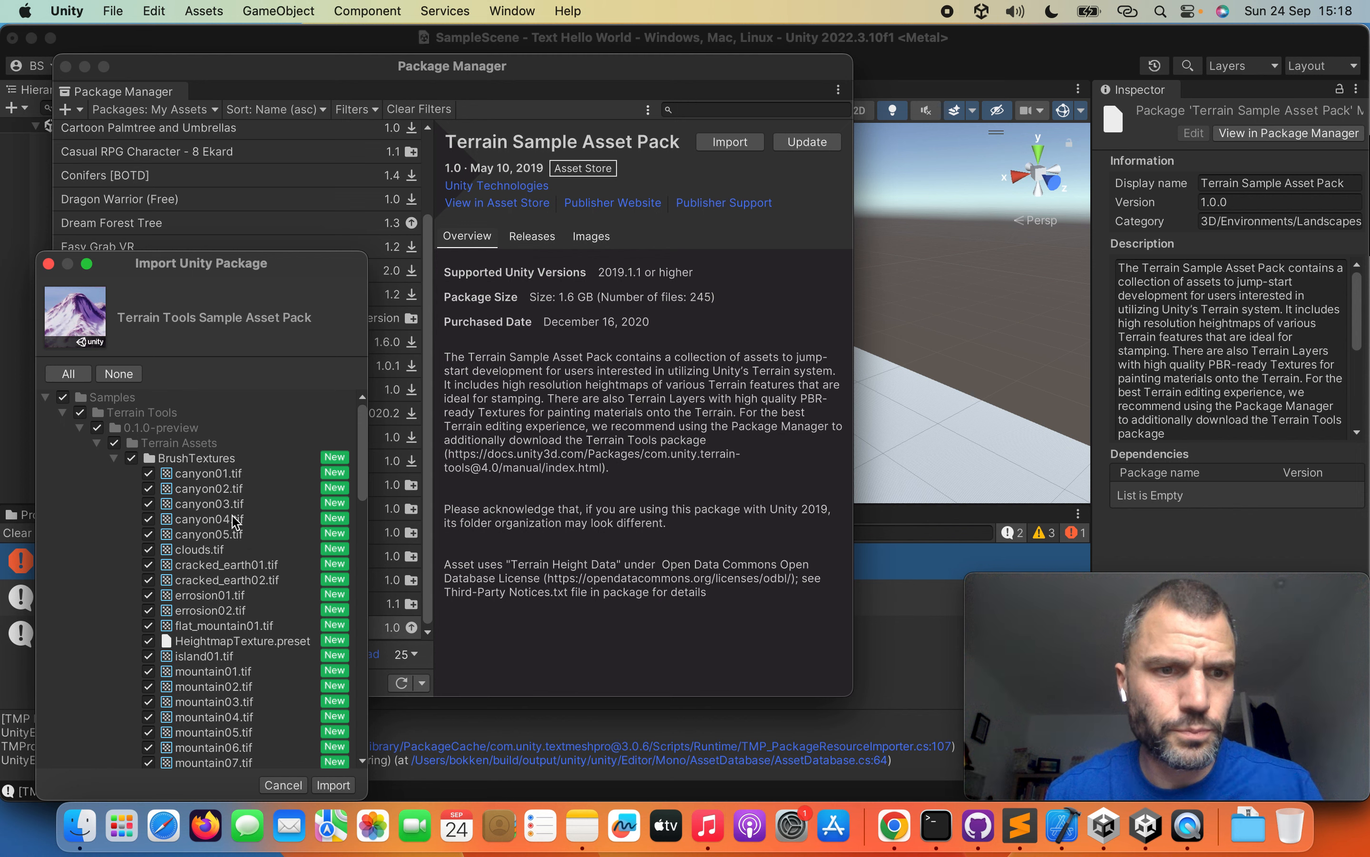
pyautogui.click(333, 785)
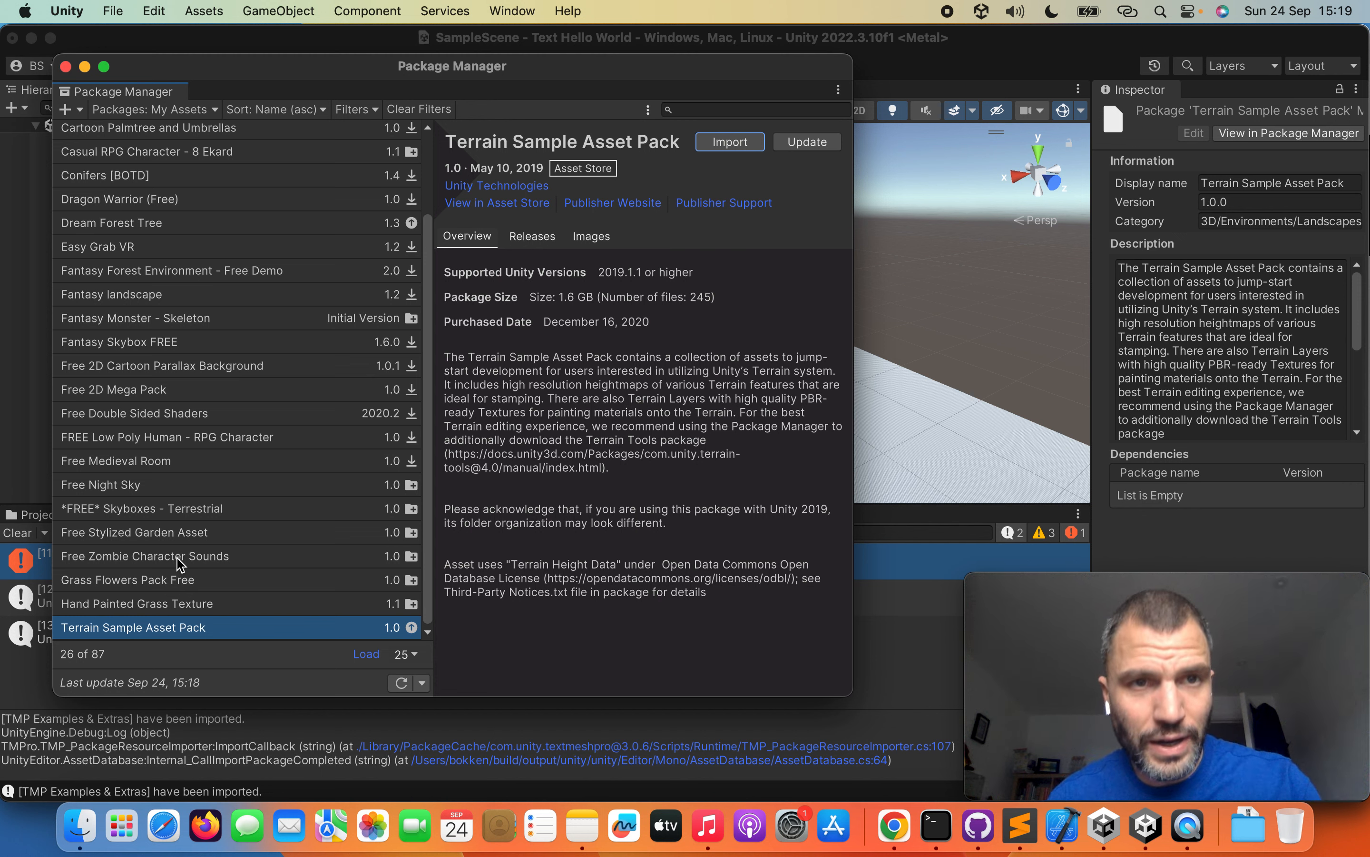
# Step: Close the Package Manager, clear the console messages and display the project's Assets folder
pyautogui.click(512, 11)
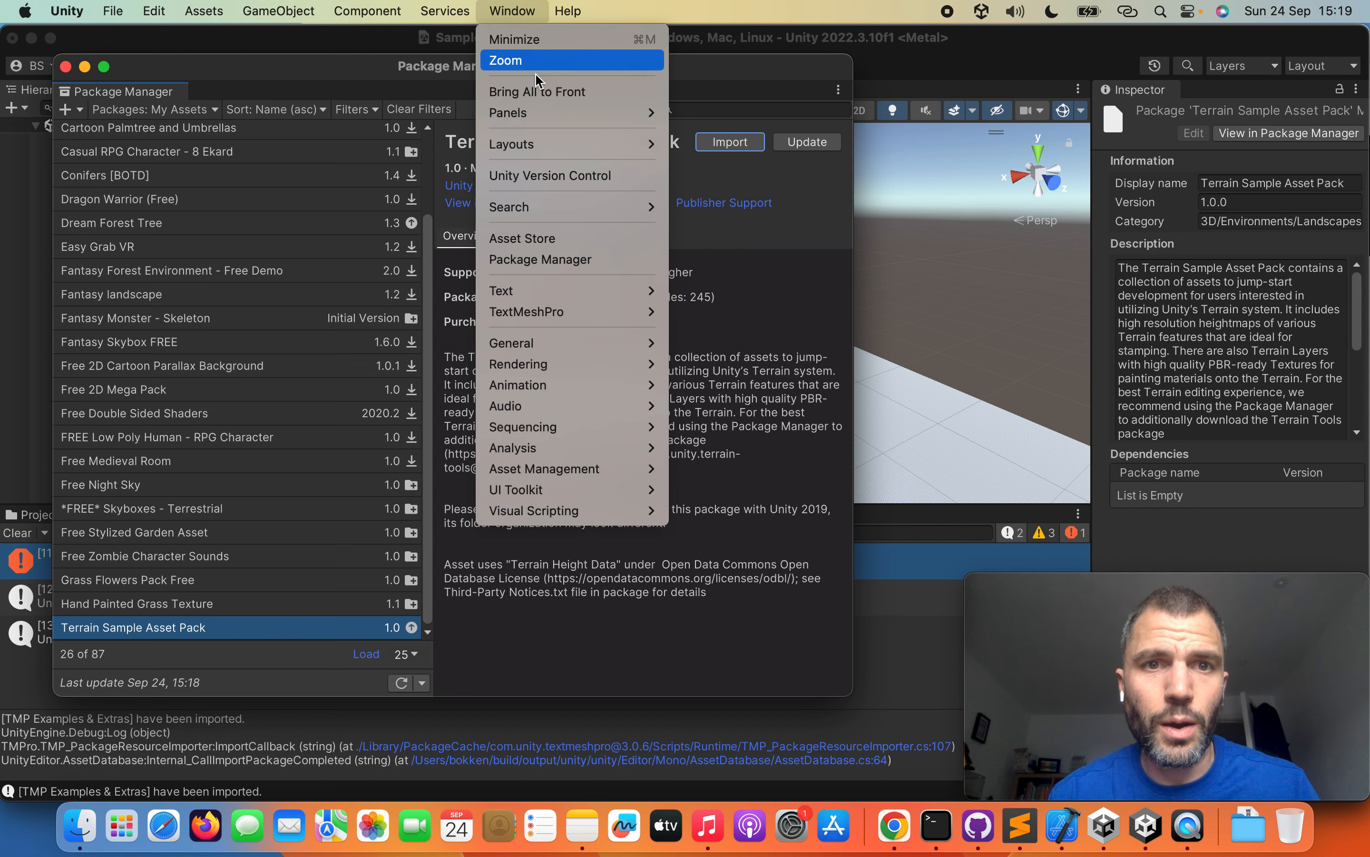
pyautogui.click(561, 272)
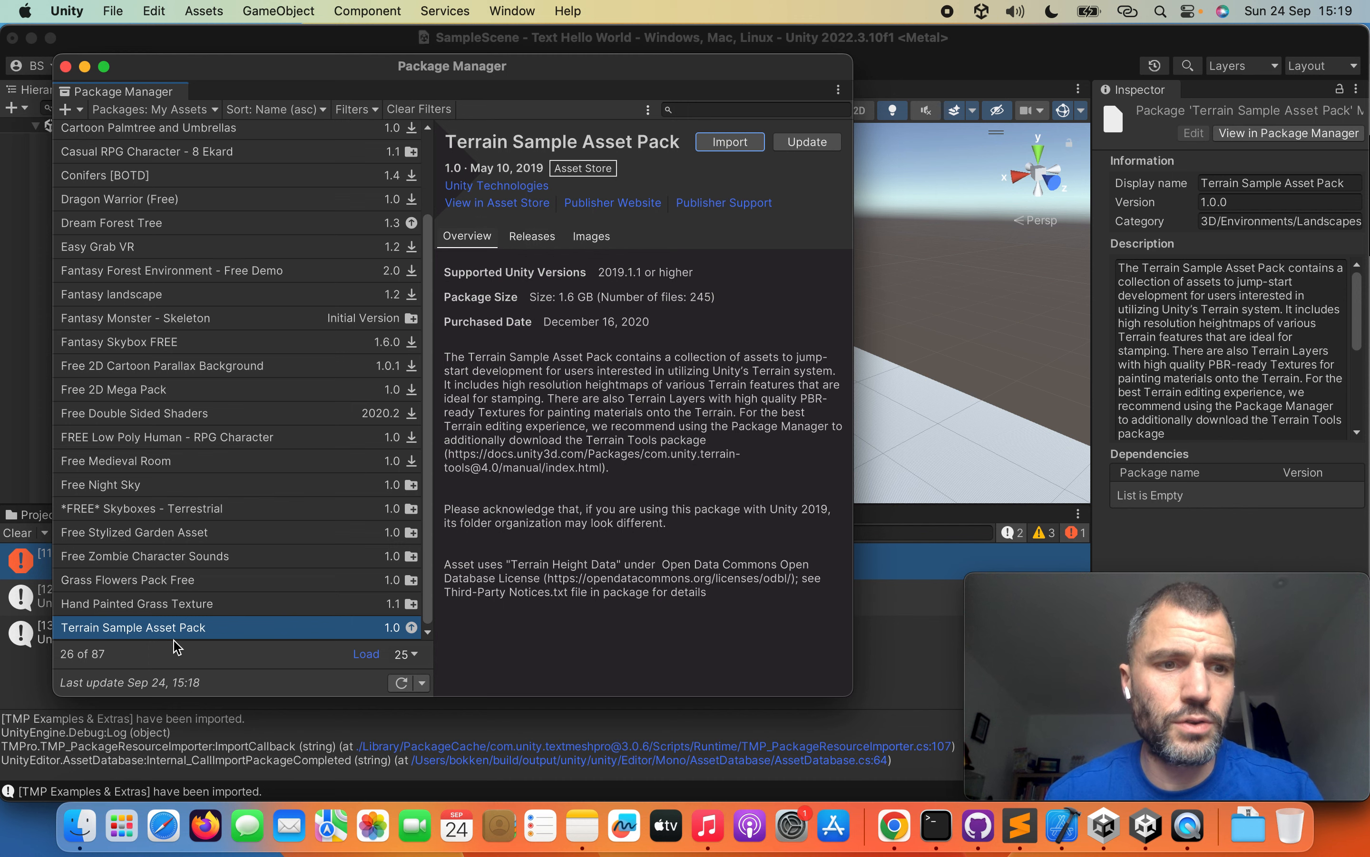
pyautogui.click(66, 66)
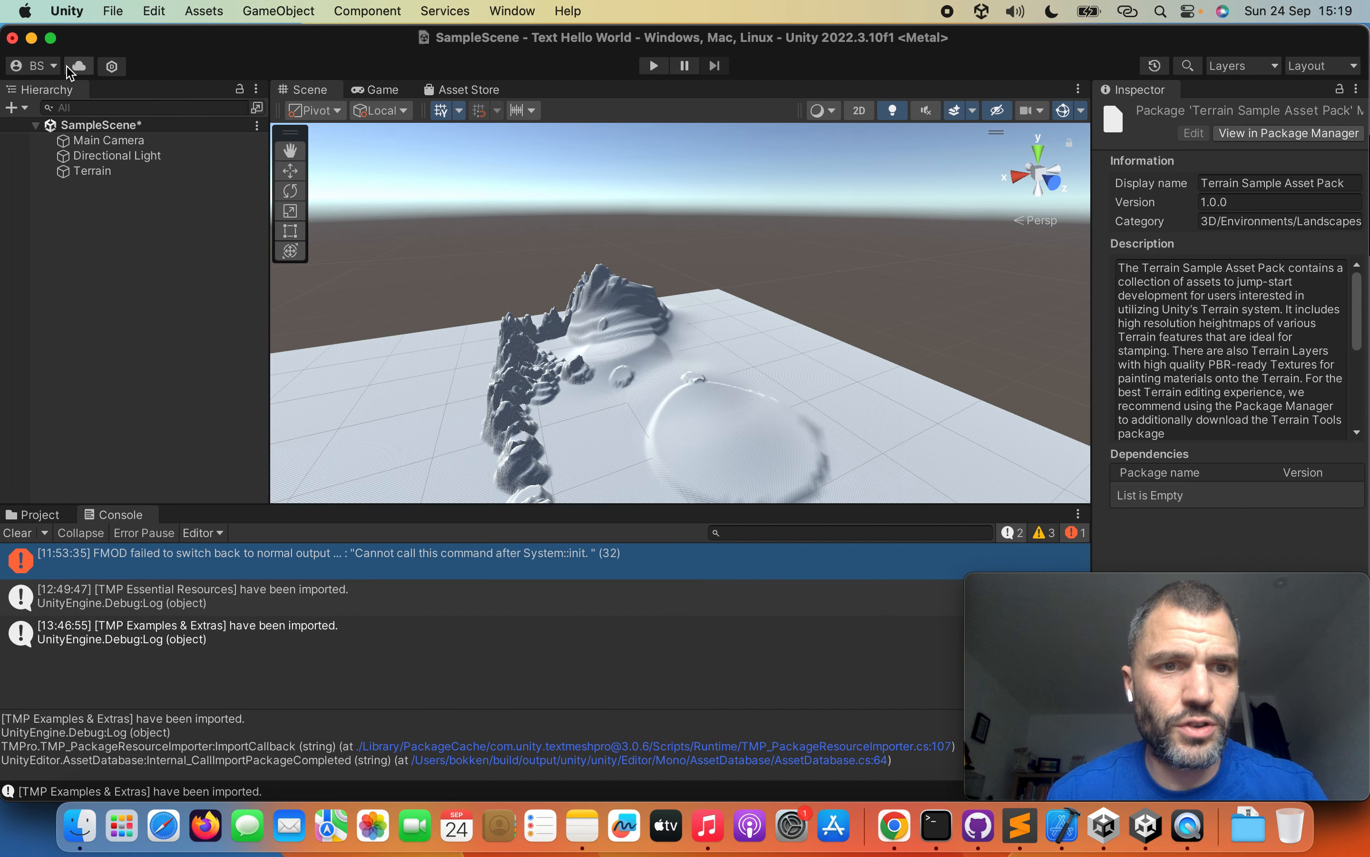
pyautogui.click(26, 532)
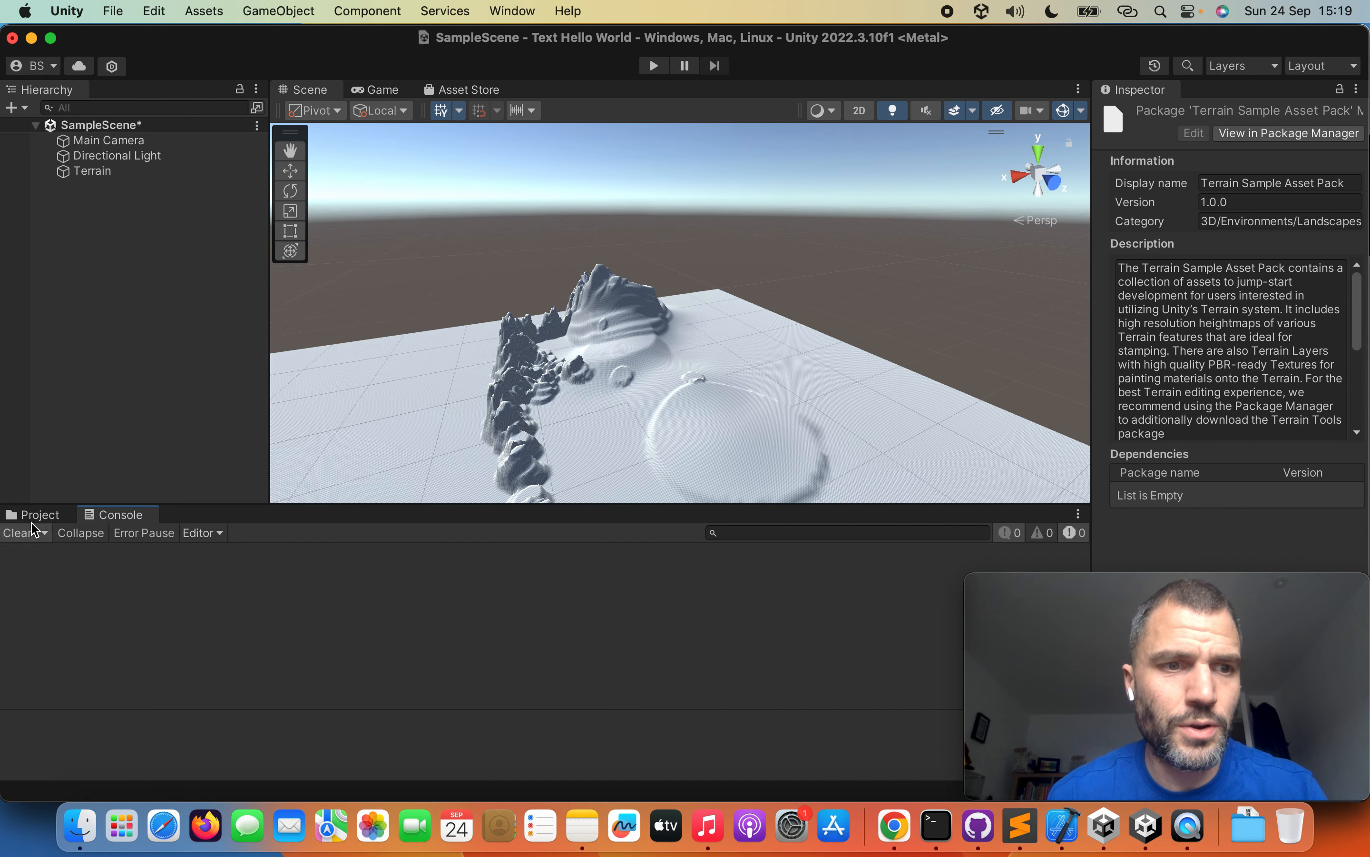
pyautogui.click(39, 515)
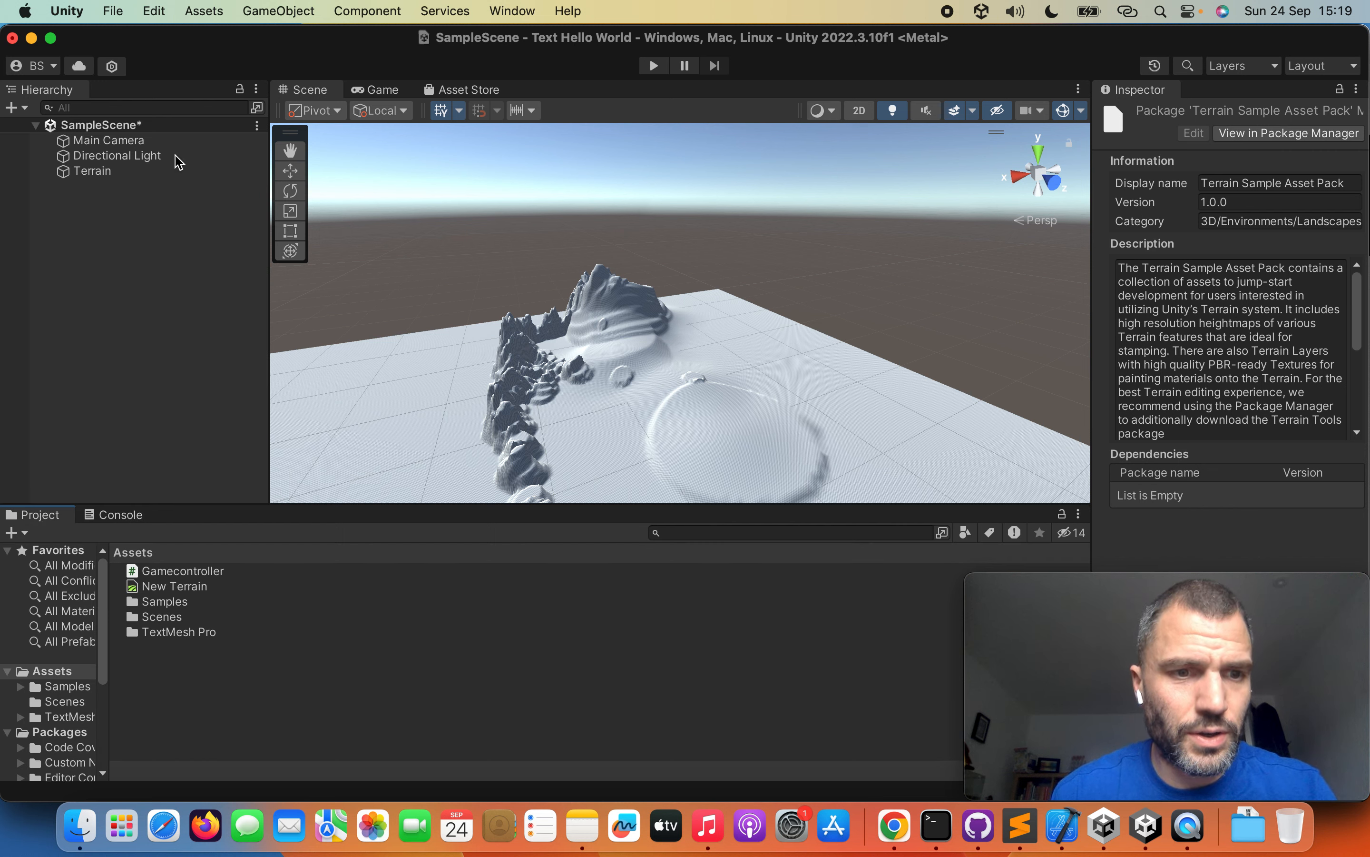
# Step: Select the Terrain and try to create a terrain layer for Paint Texture by searching the textures for grass
pyautogui.click(89, 175)
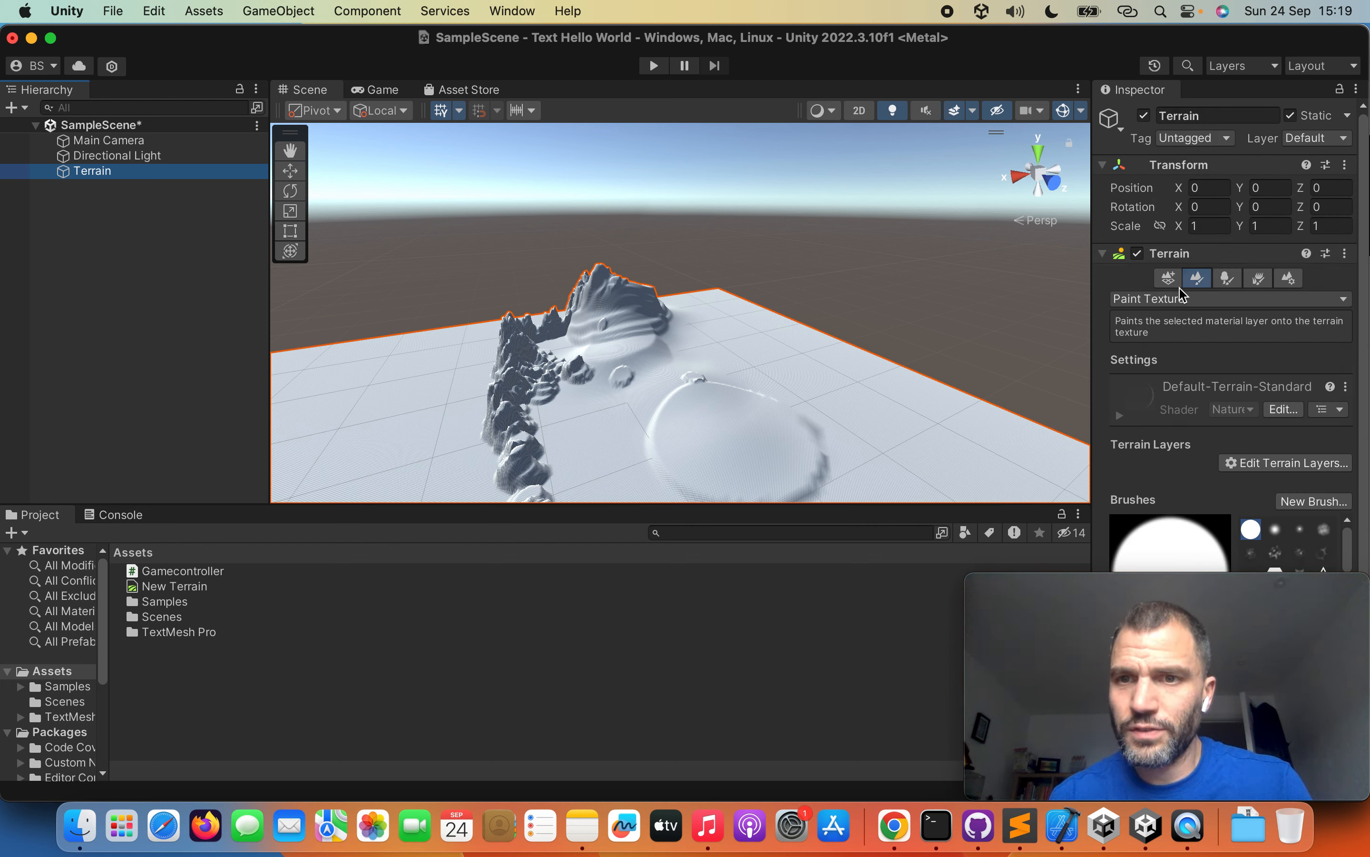
pyautogui.moveTo(1274, 589)
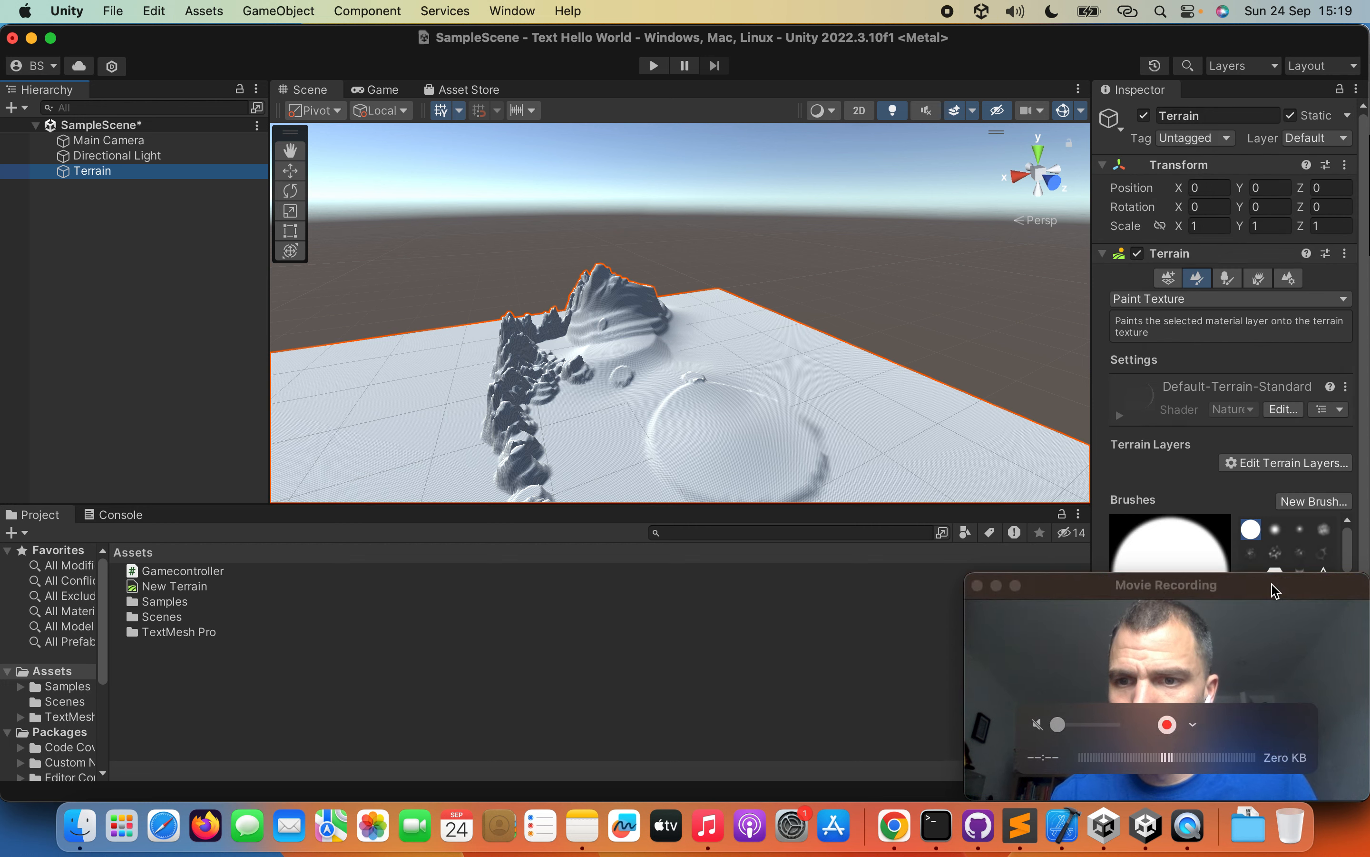
pyautogui.moveTo(1274, 589); pyautogui.dragTo(801, 584)
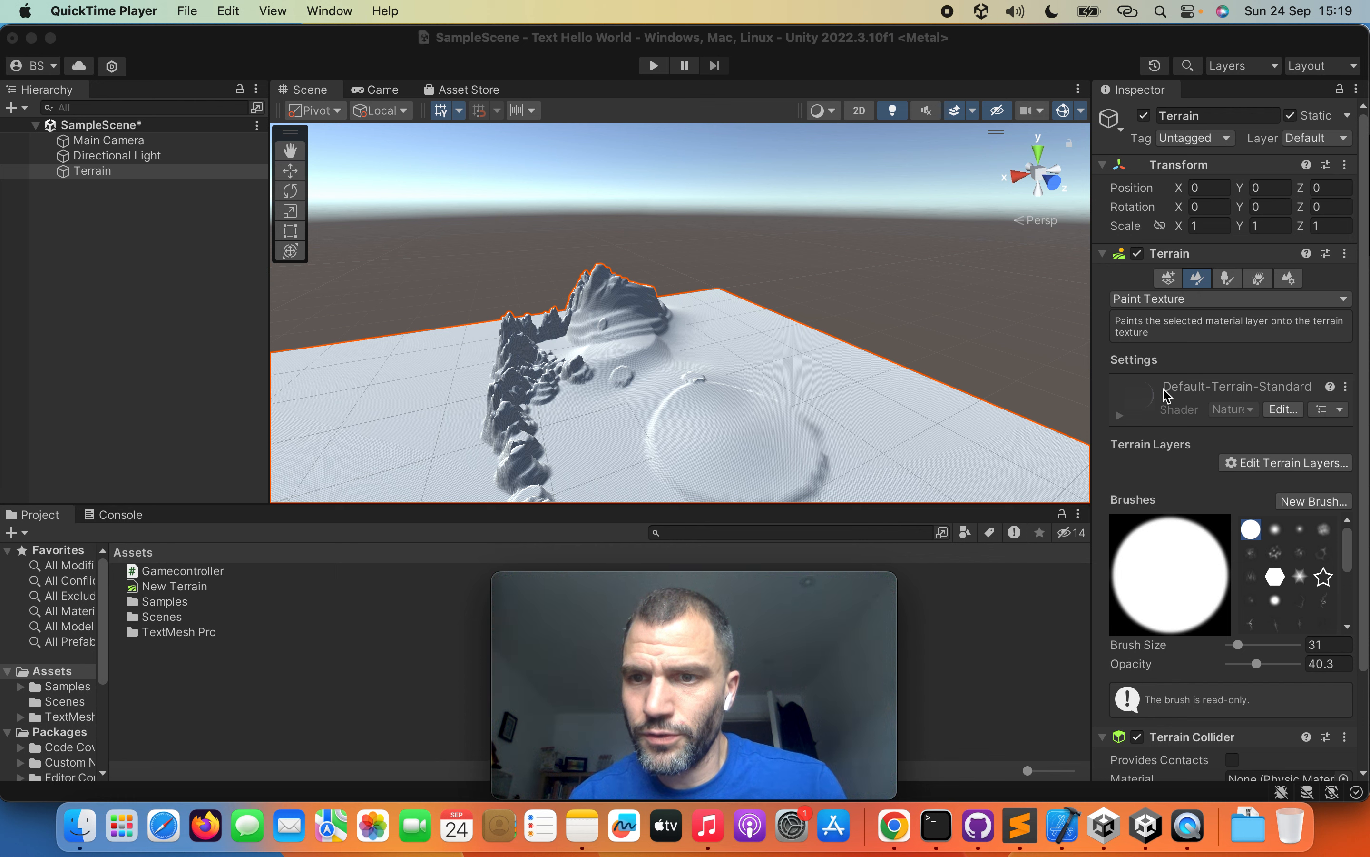
pyautogui.click(1258, 463)
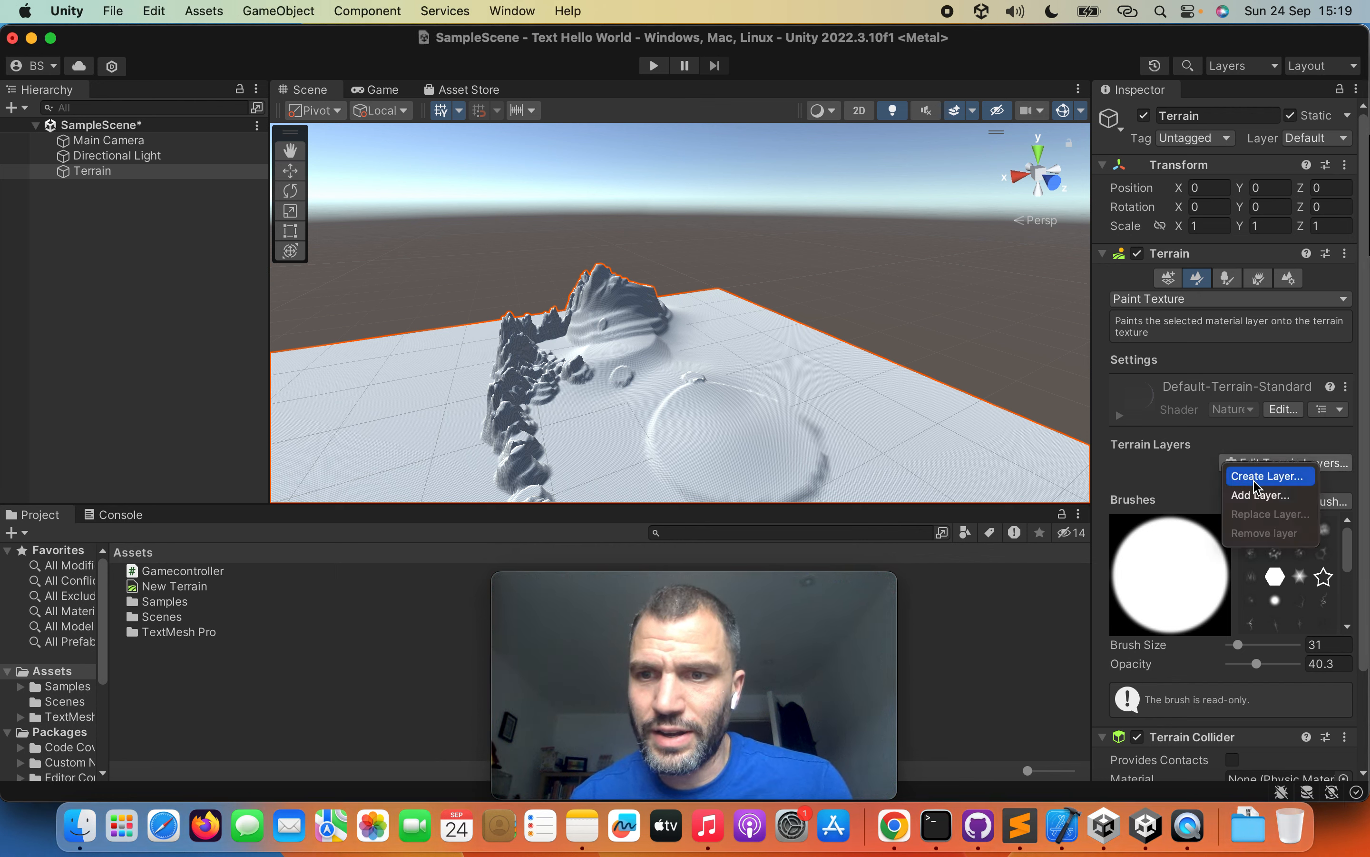
pyautogui.click(1254, 479)
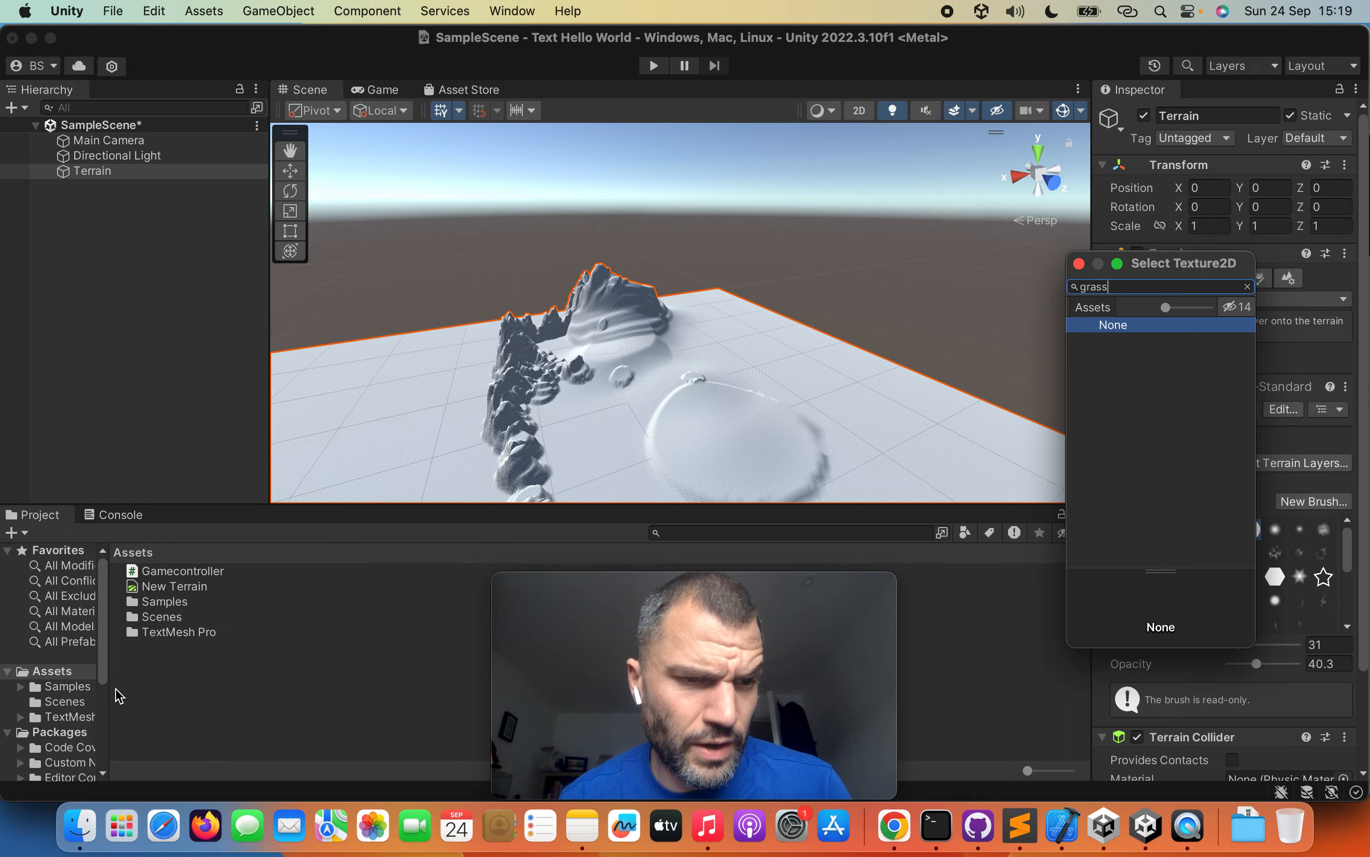
pyautogui.hotkey('ctrl', 'Up')
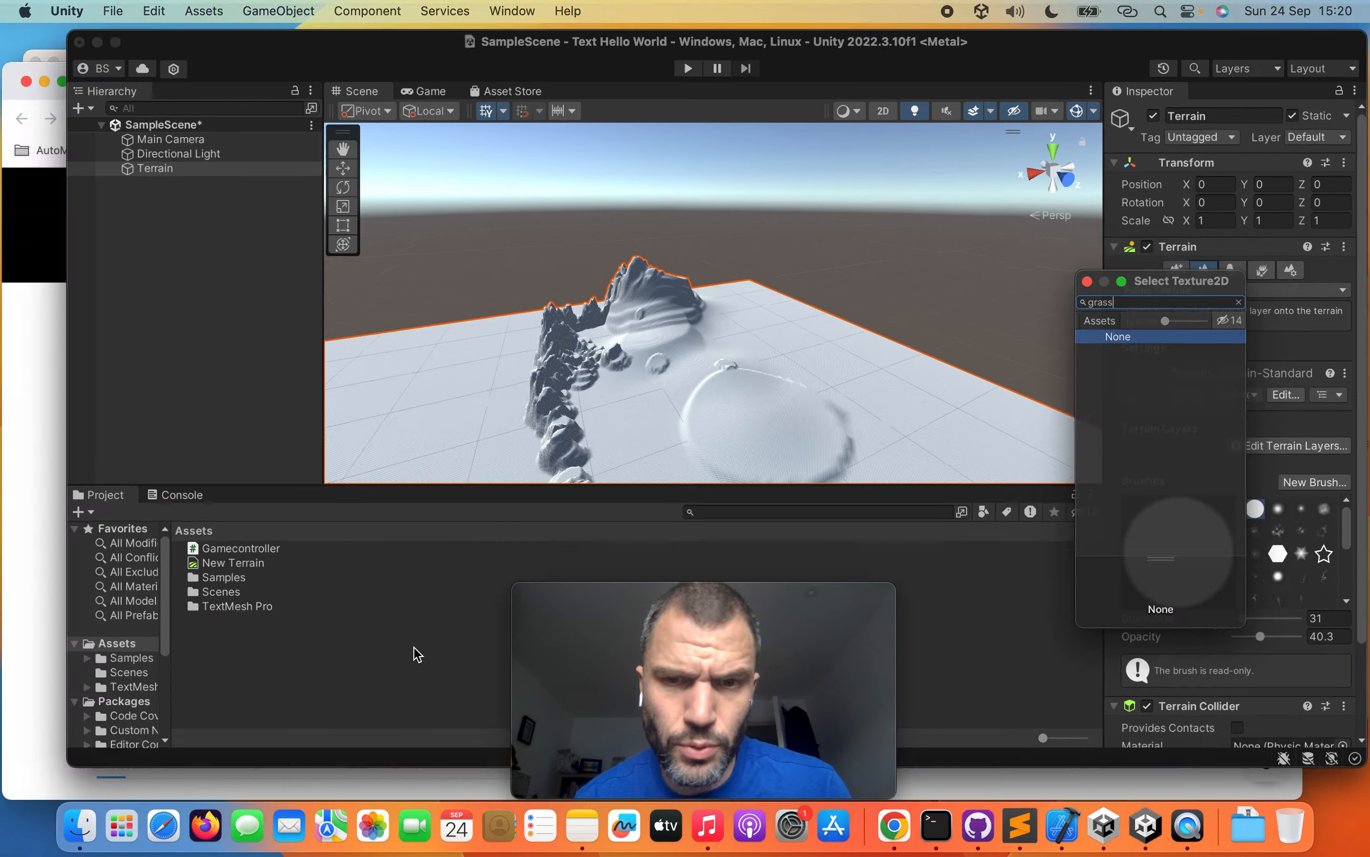
pyautogui.click(893, 356)
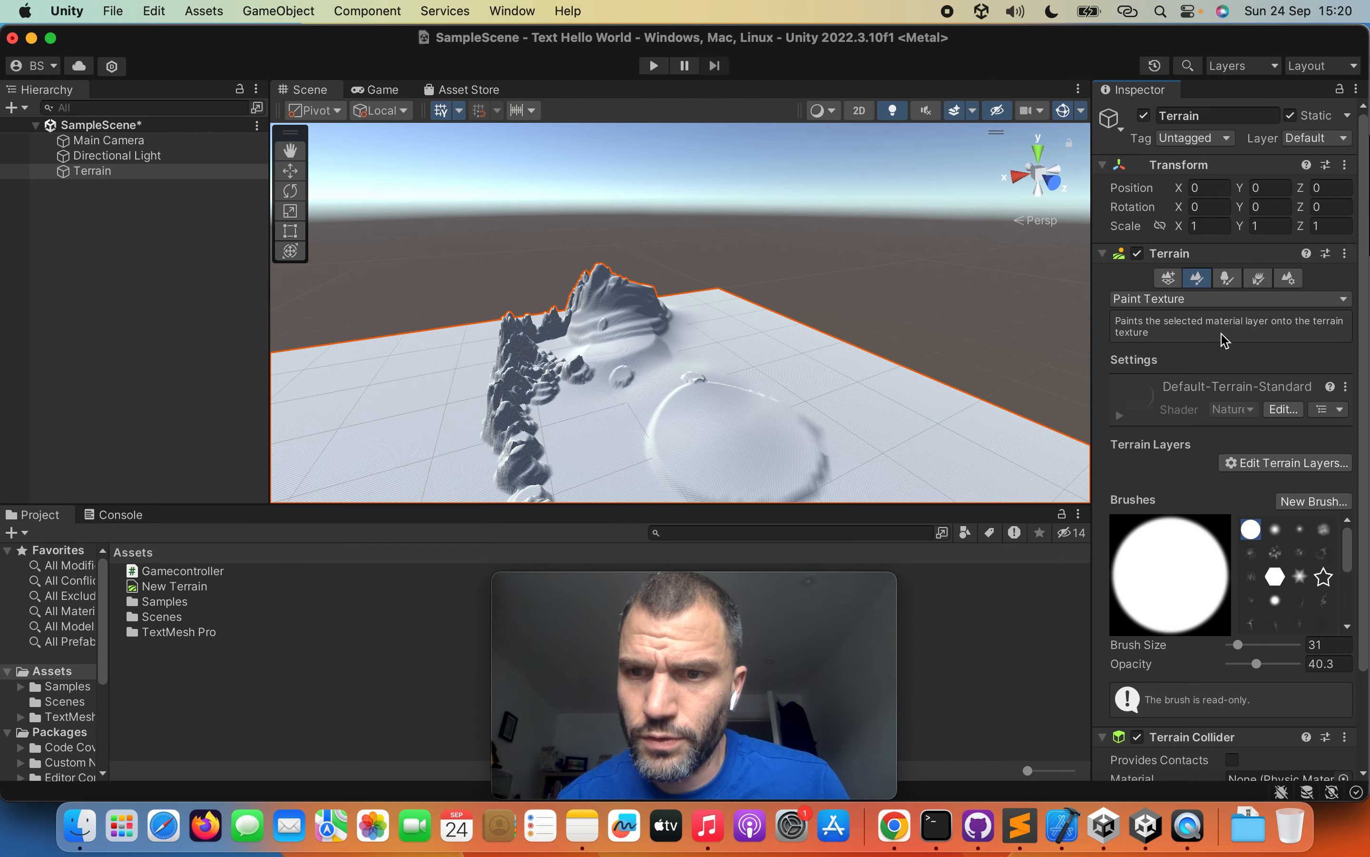
# Step: Try creating the terrain layer again, look through the available textures and close the texture selection
pyautogui.click(1287, 463)
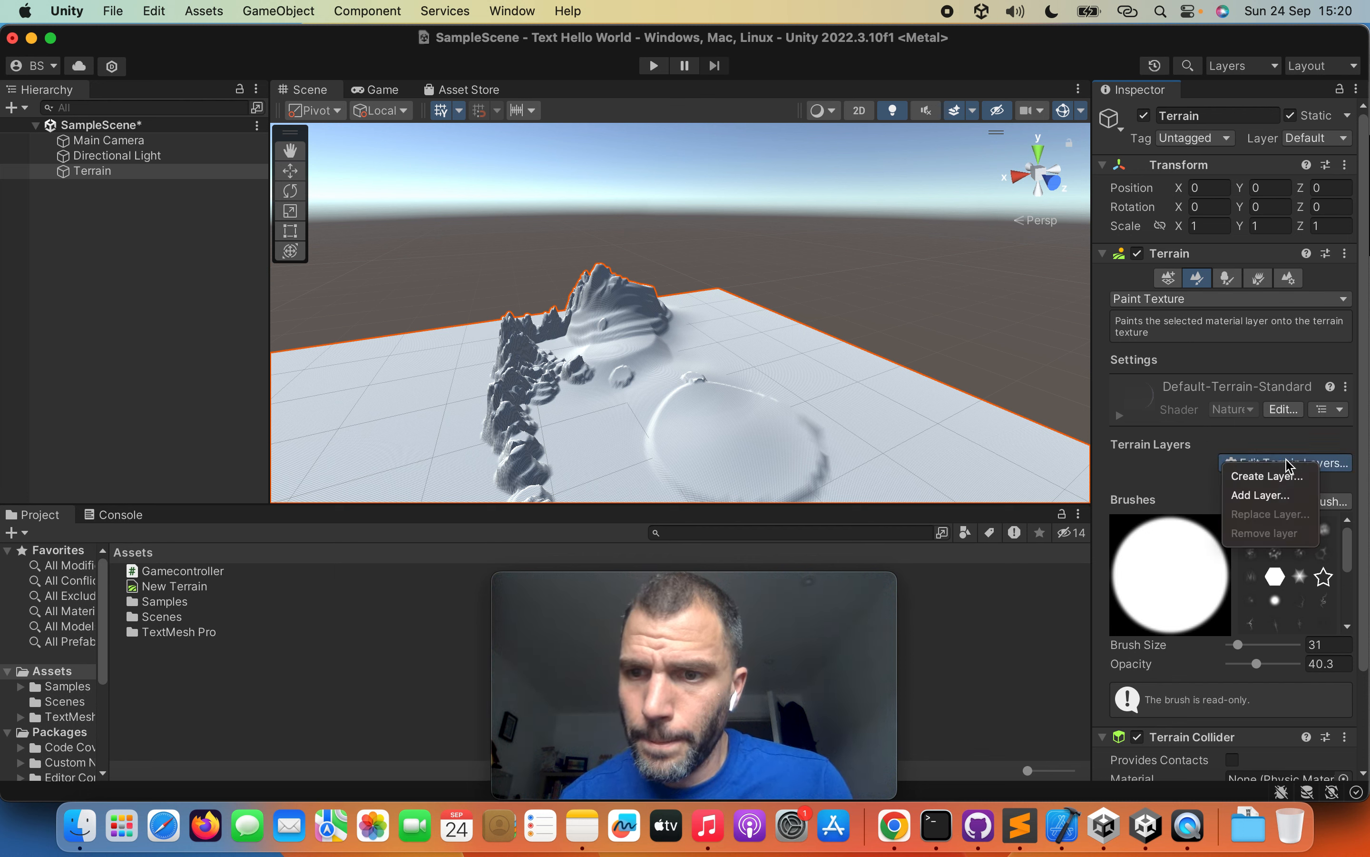
pyautogui.click(1268, 477)
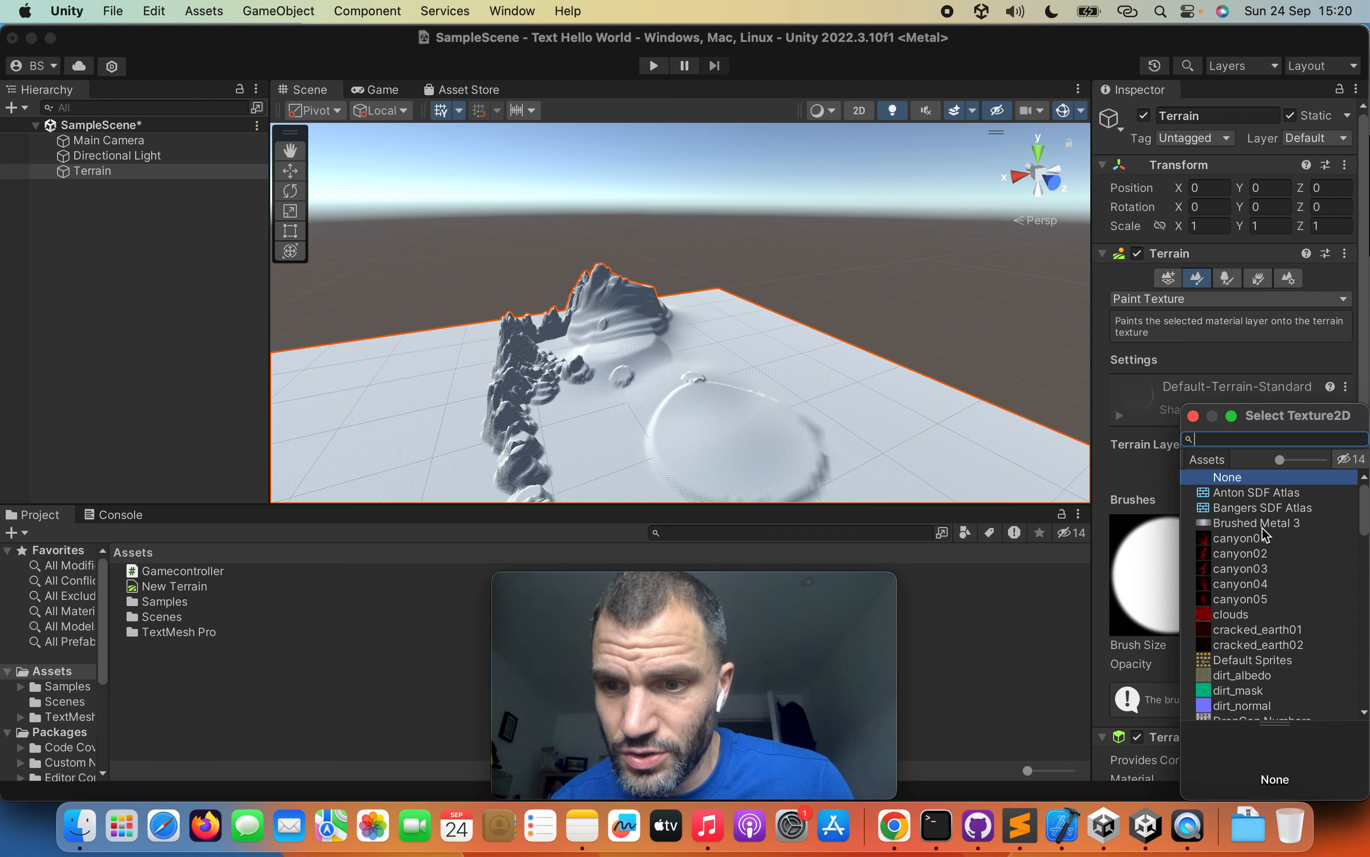
pyautogui.write('grass')
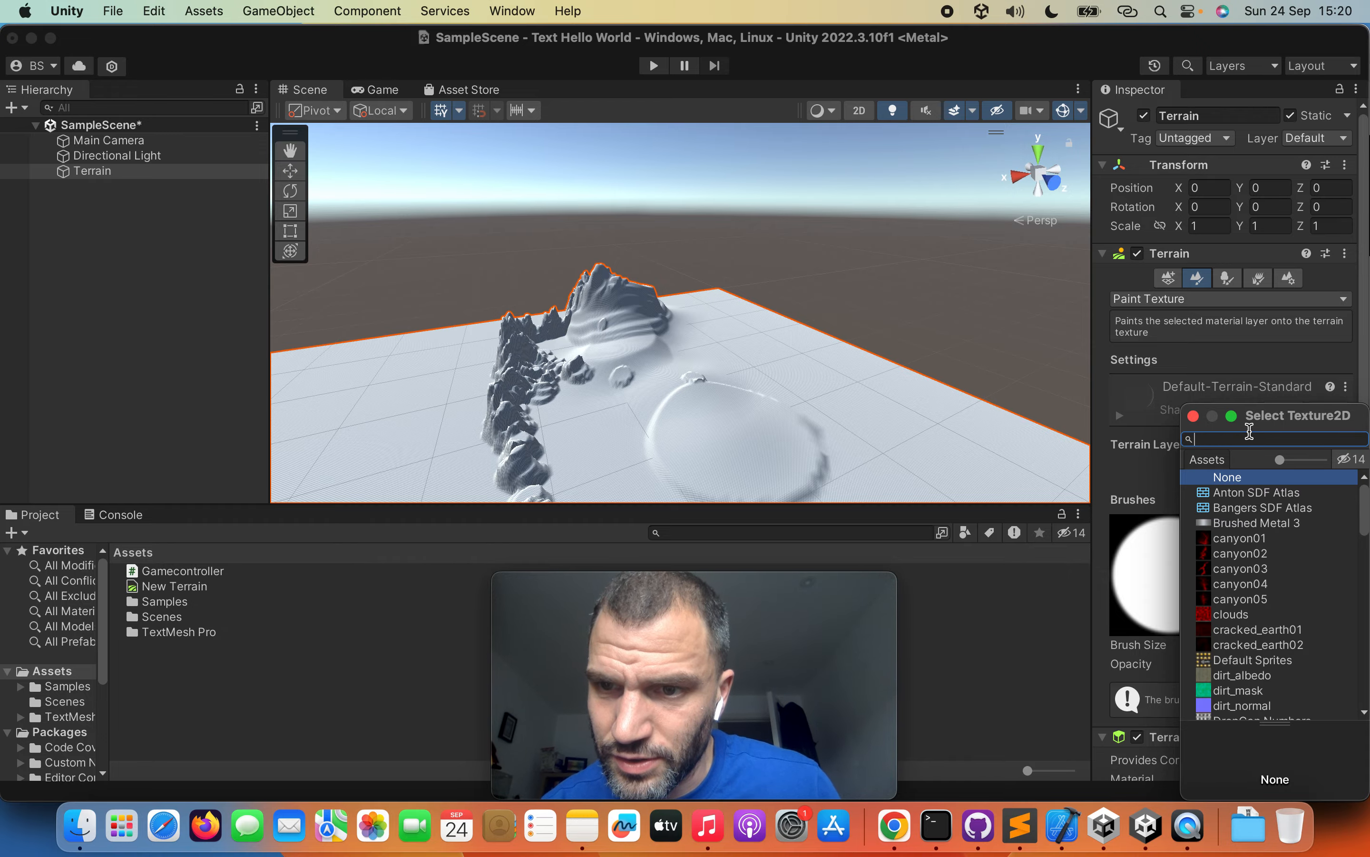
pyautogui.click(1196, 417)
pyautogui.hotkey('ctrl', 'Up')
pyautogui.hotkey('ctrl', 'Up')
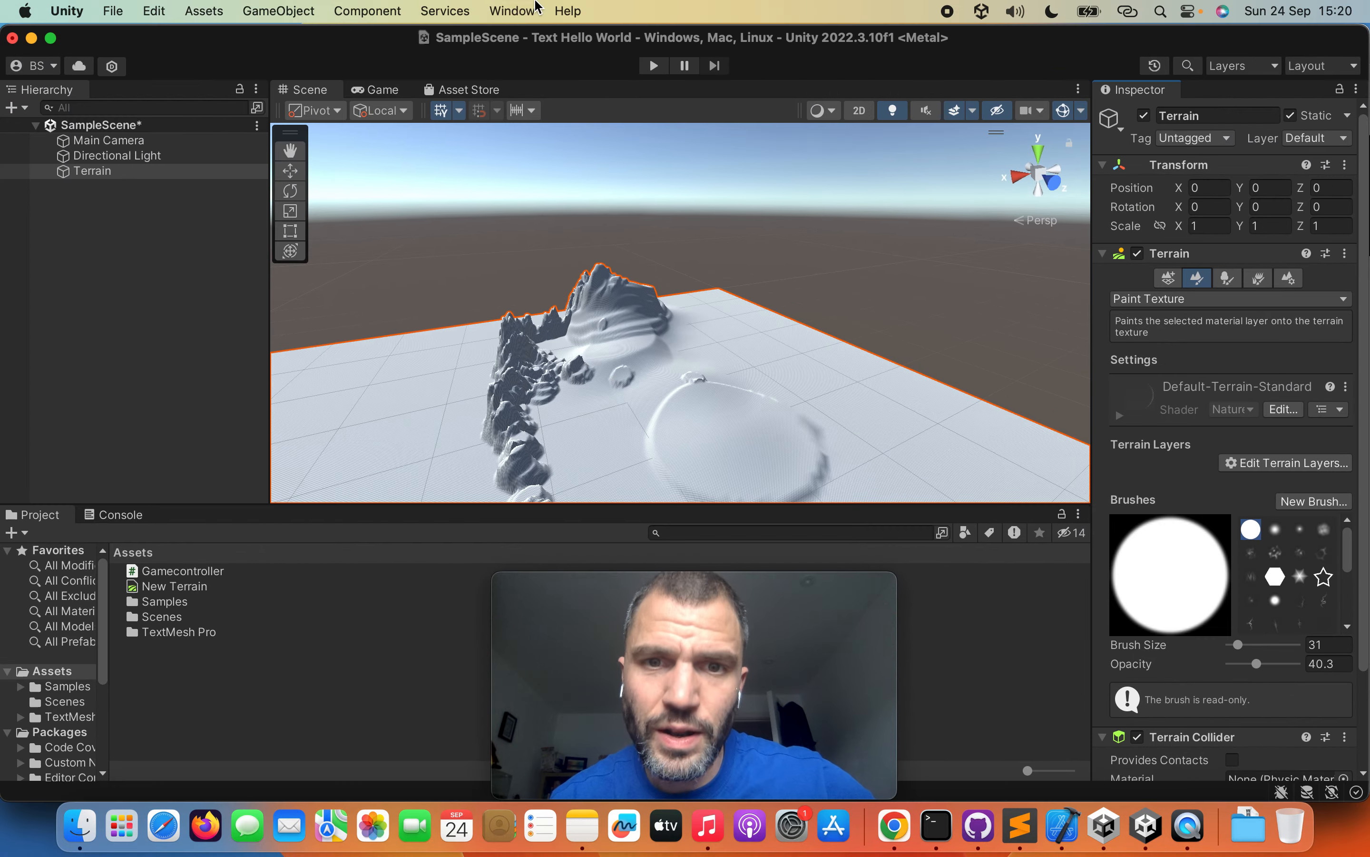
# Step: Reopen the Package Manager, try importing the Terrain Sample Asset Pack again, and close the import dialog and the Package Manager
pyautogui.click(520, 12)
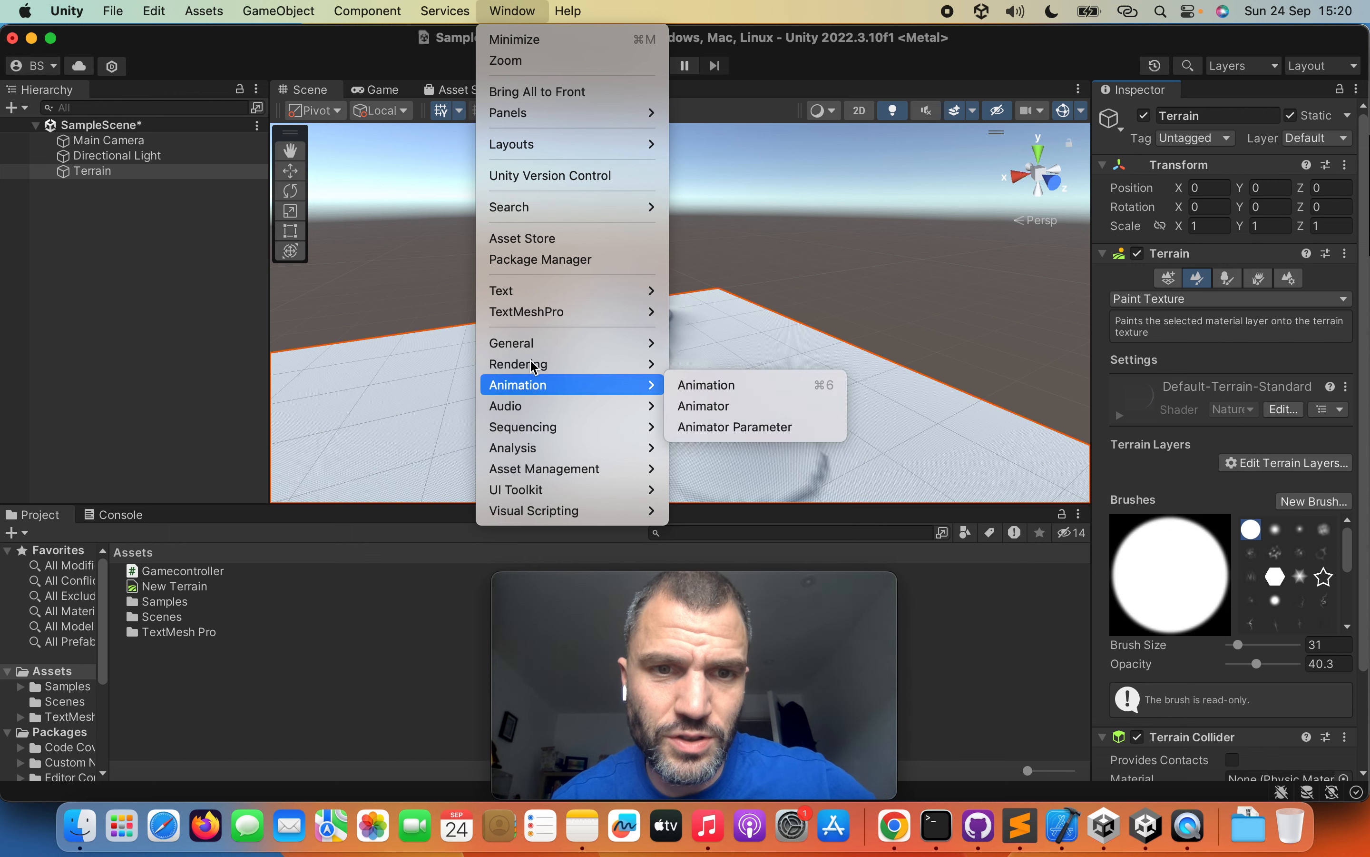
pyautogui.click(541, 259)
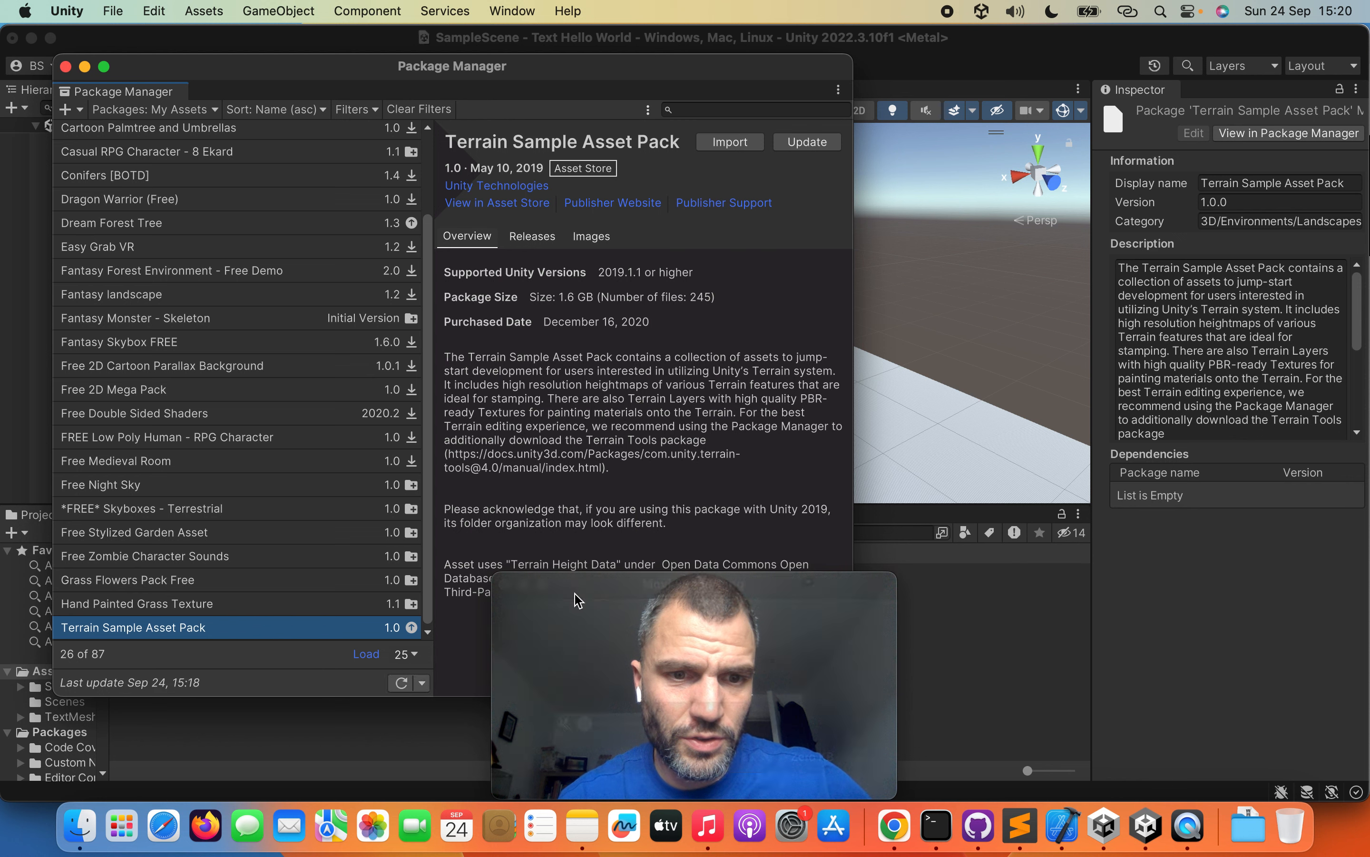
pyautogui.moveTo(623, 595); pyautogui.dragTo(1048, 605)
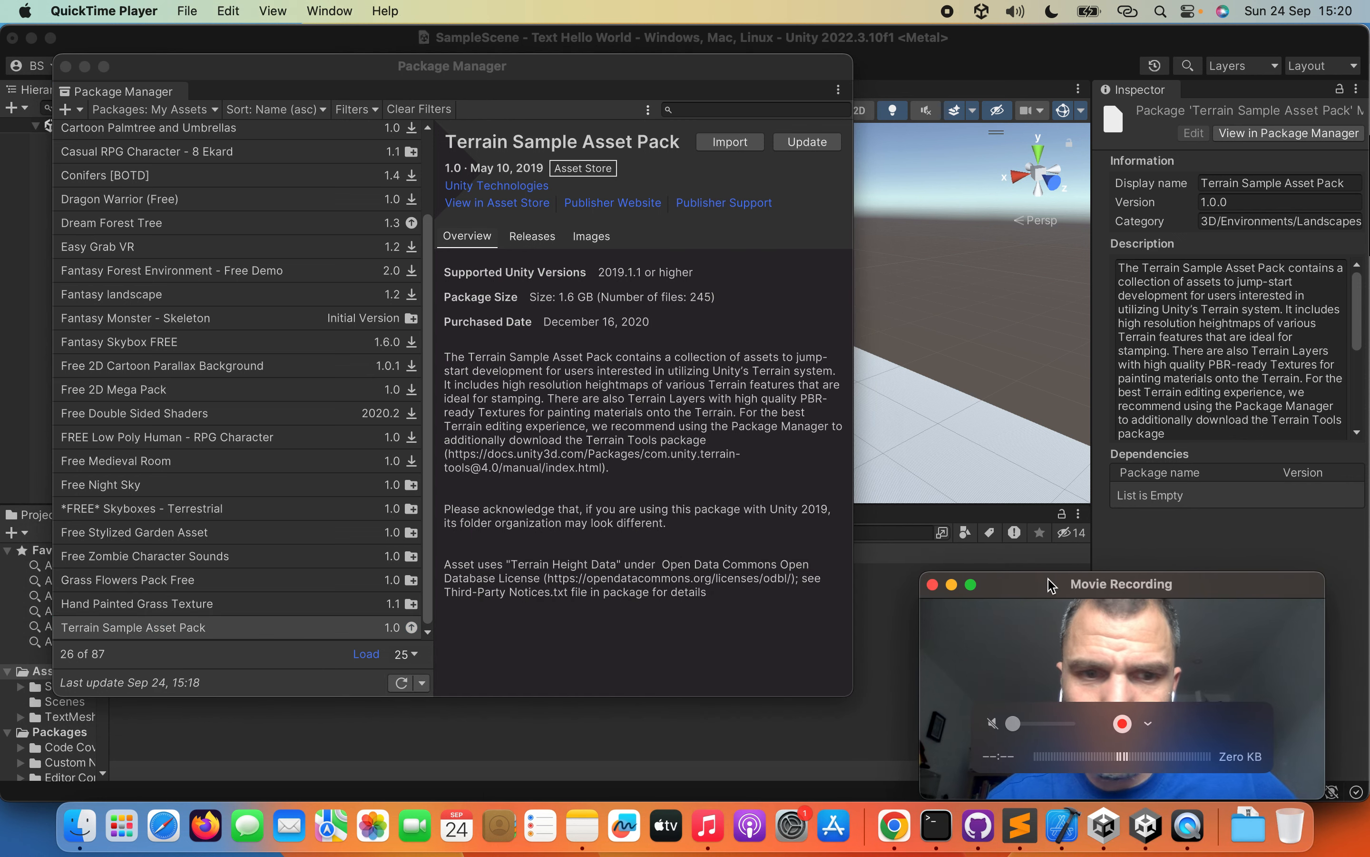
pyautogui.click(253, 633)
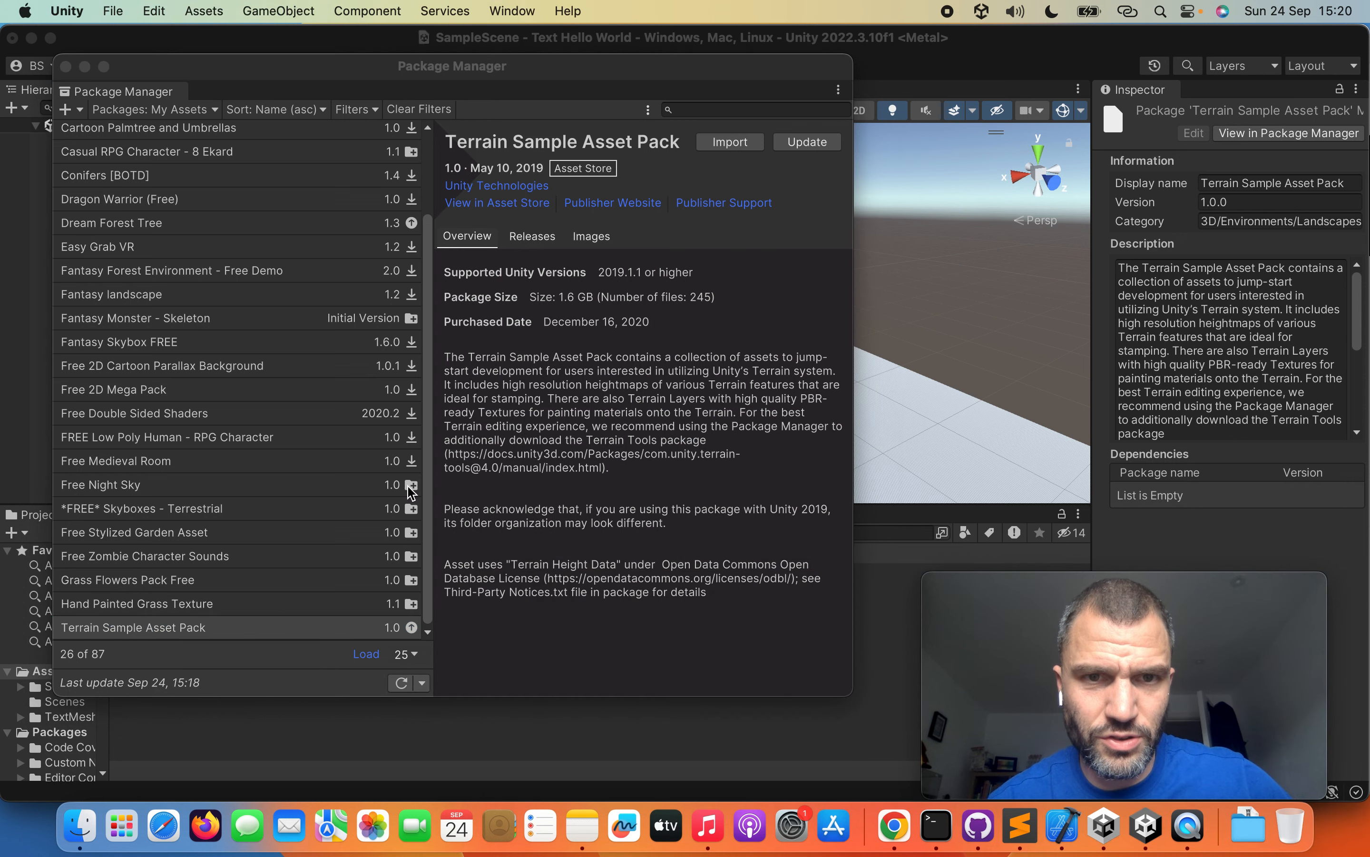
pyautogui.moveTo(498, 76); pyautogui.dragTo(485, 123)
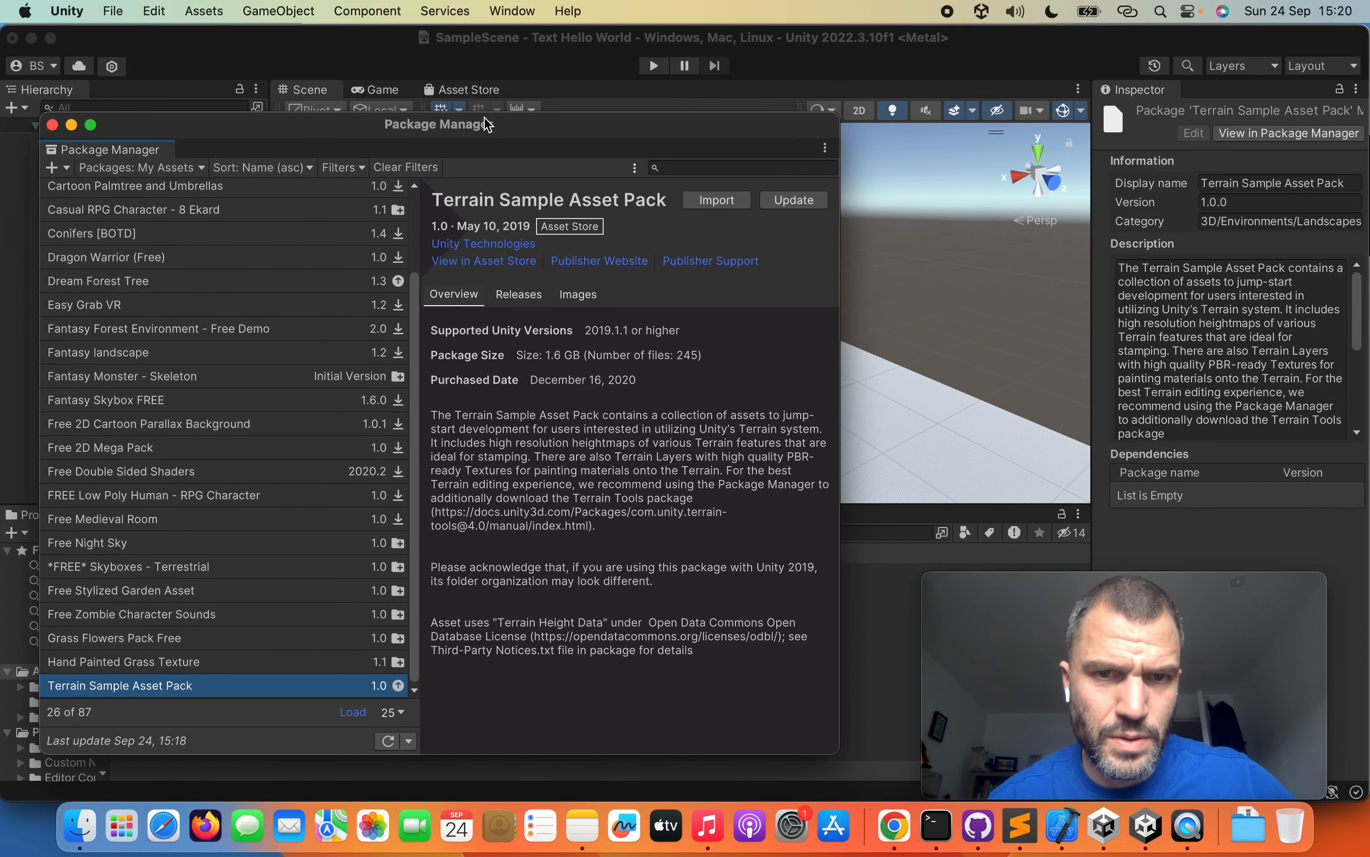
pyautogui.click(710, 205)
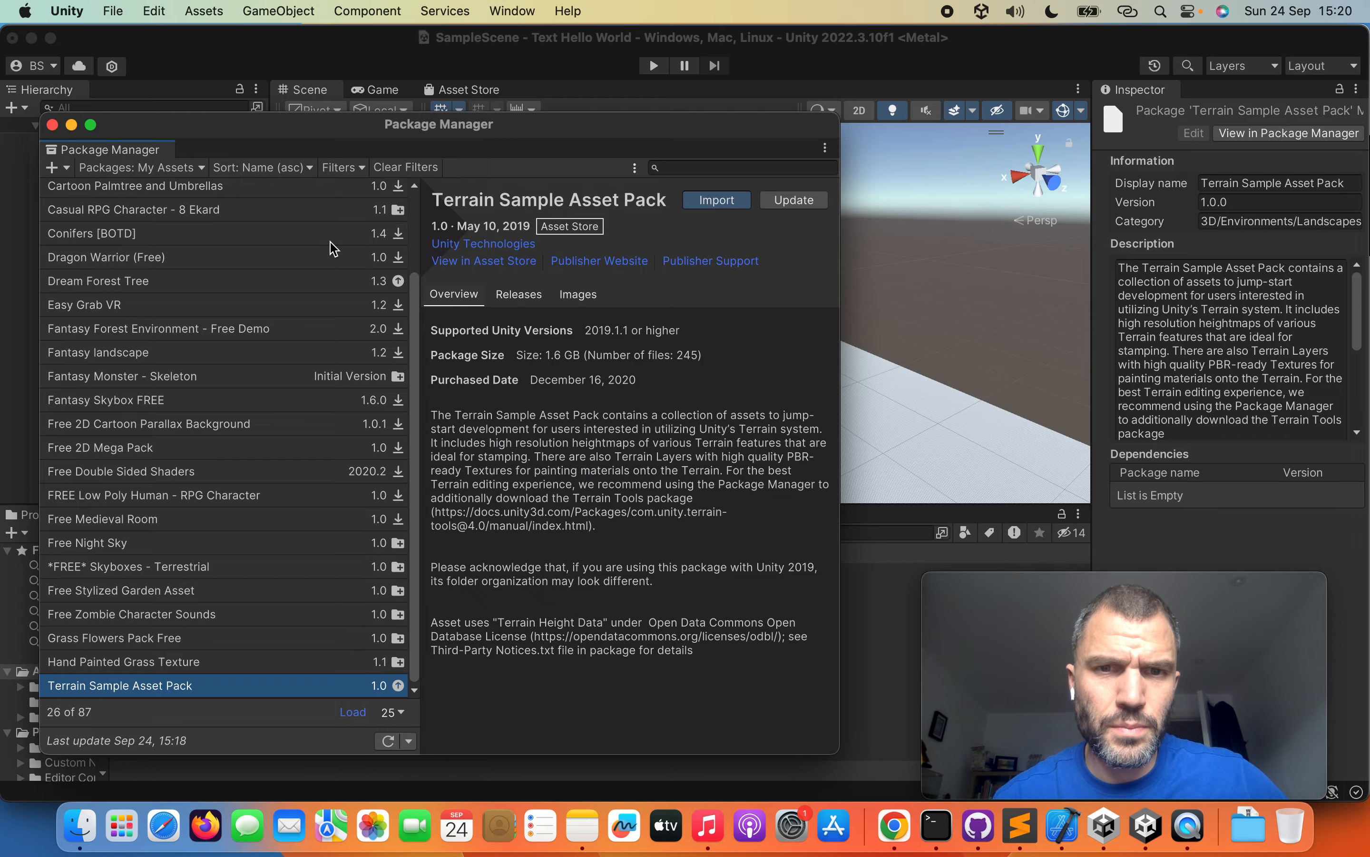
pyautogui.hotkey('ctrl', 'Up')
pyautogui.hotkey('ctrl', 'Up')
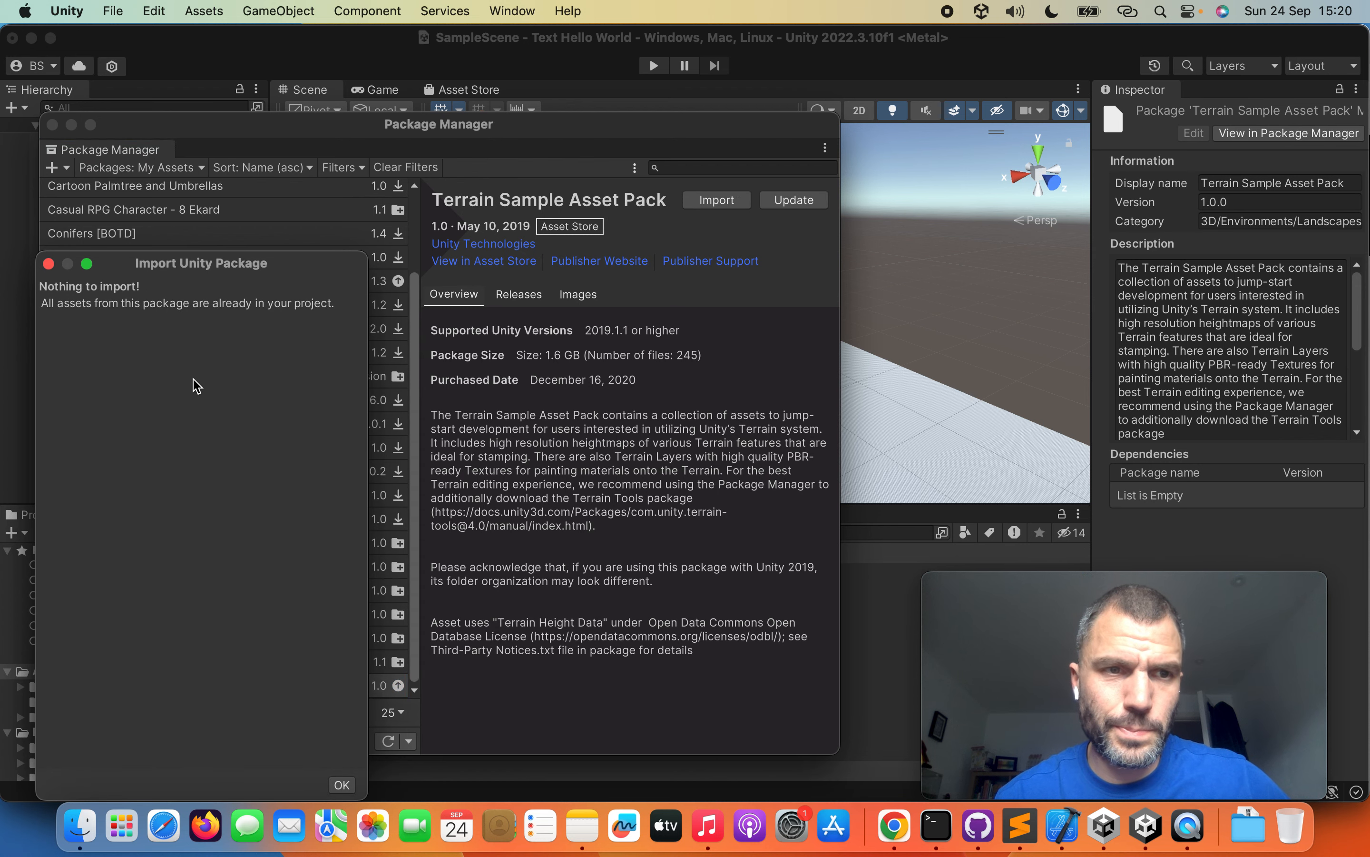
pyautogui.click(48, 264)
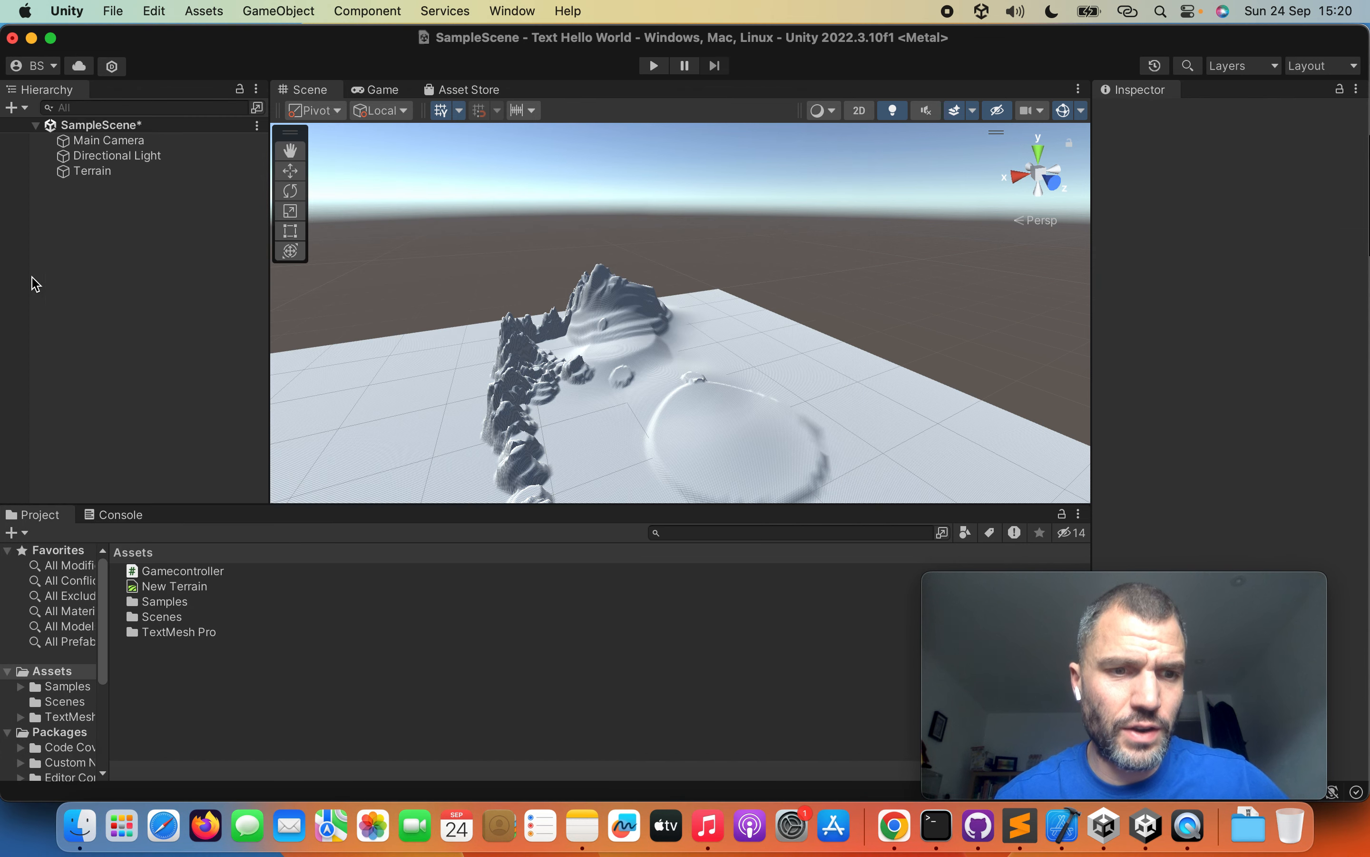
pyautogui.press('super+w')
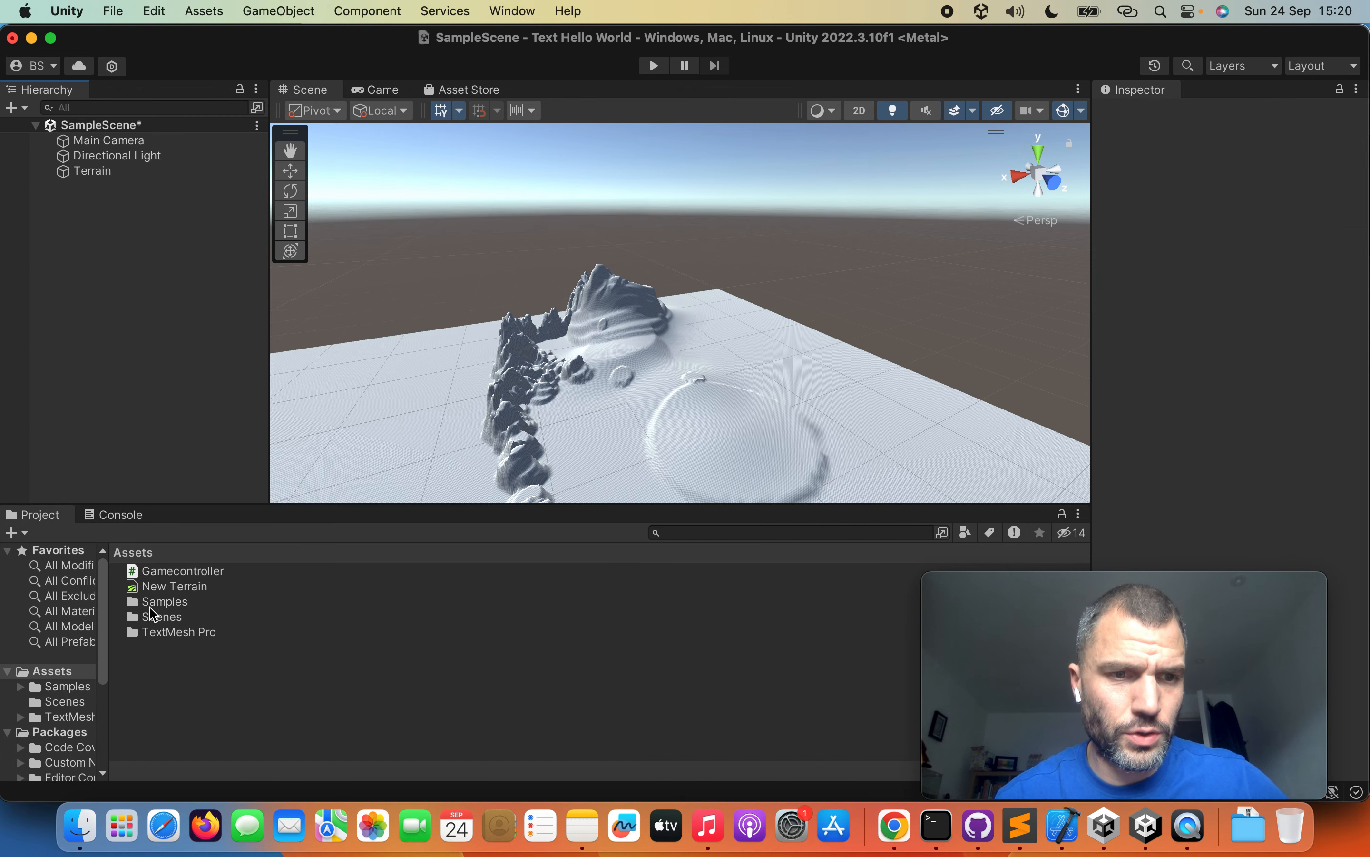
# Step: Open the Samples > Terrain Tools > 0.1.0-preview folder in the project assets and reselect the Terrain object
pyautogui.click(38, 688)
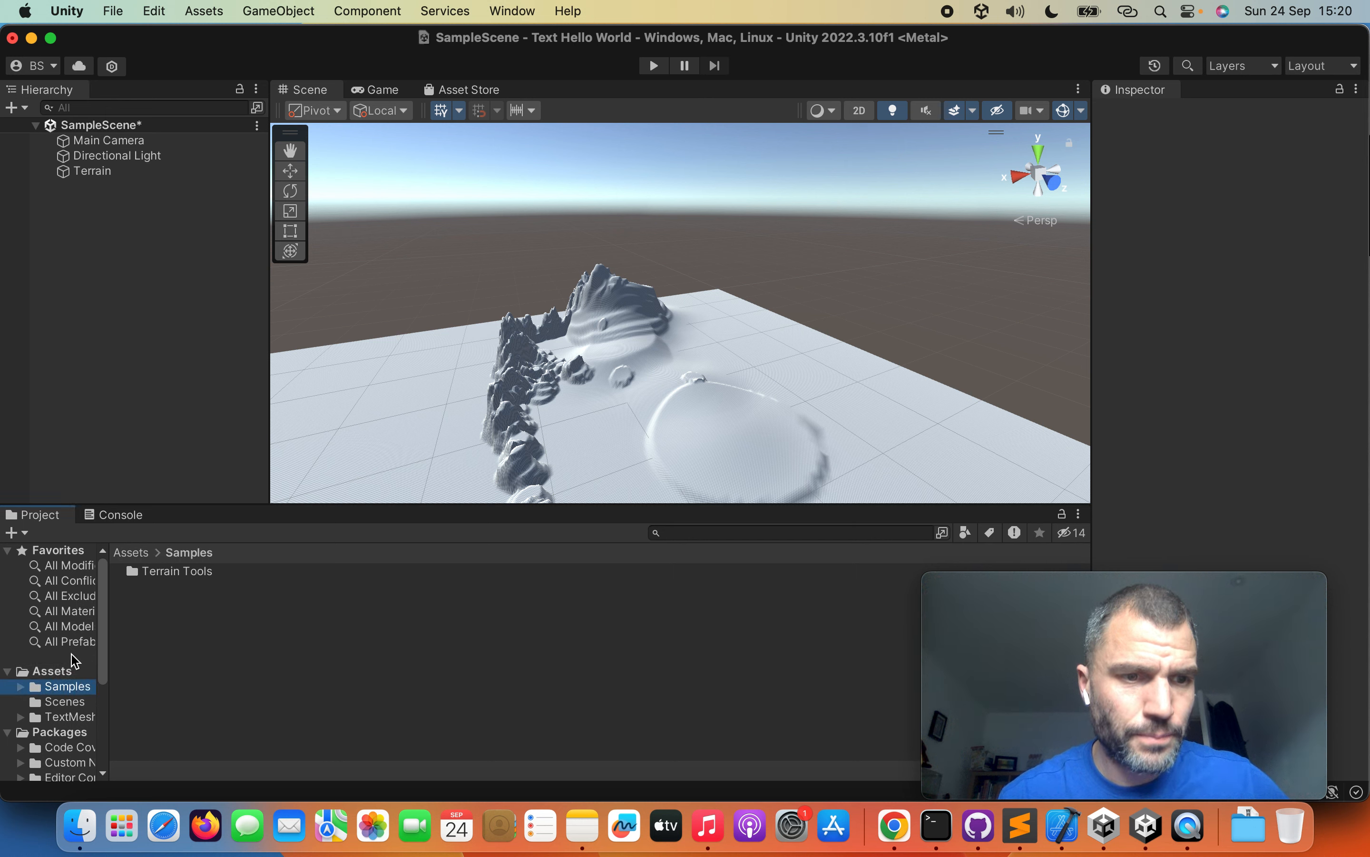
pyautogui.doubleClick(146, 571)
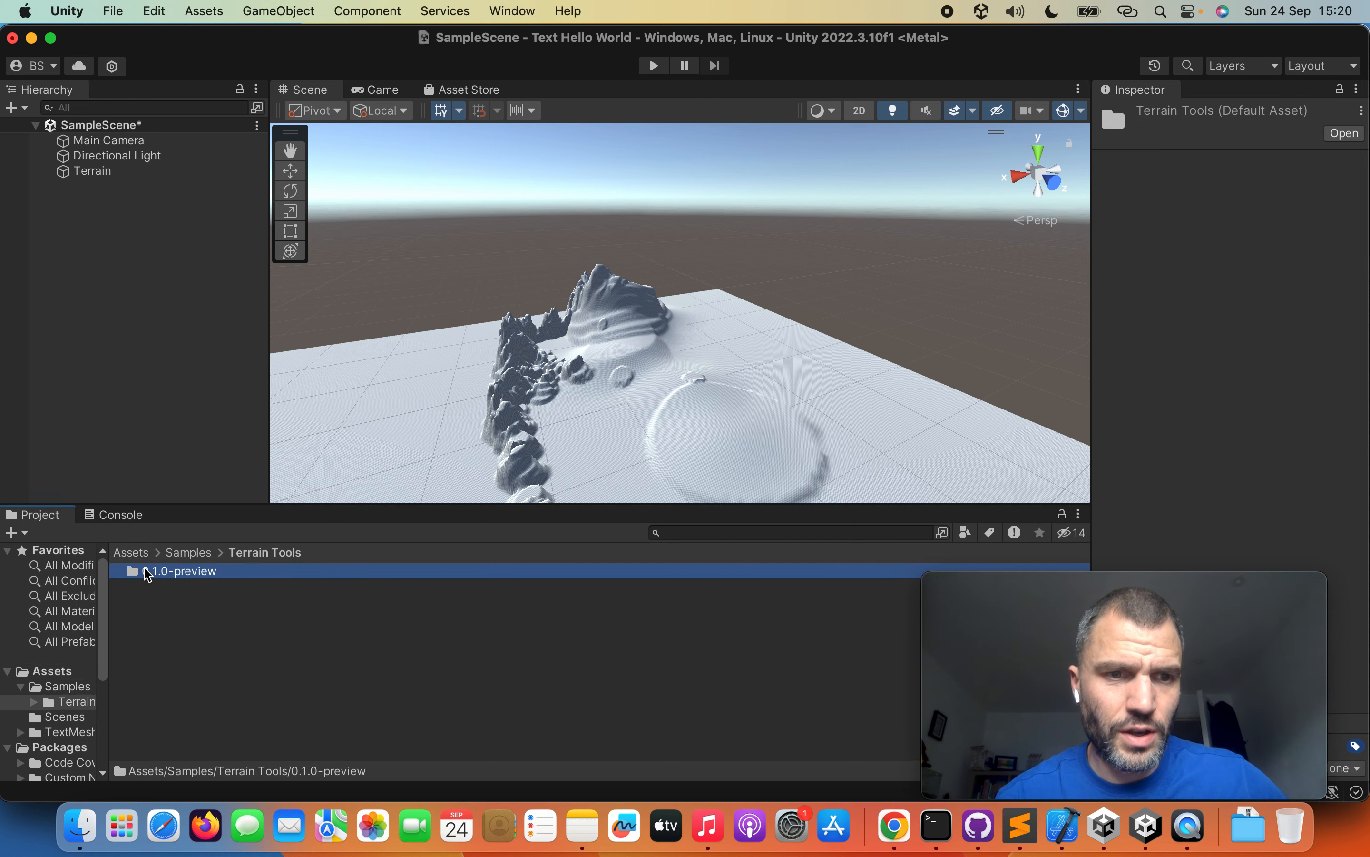
pyautogui.doubleClick(147, 571)
pyautogui.click(96, 171)
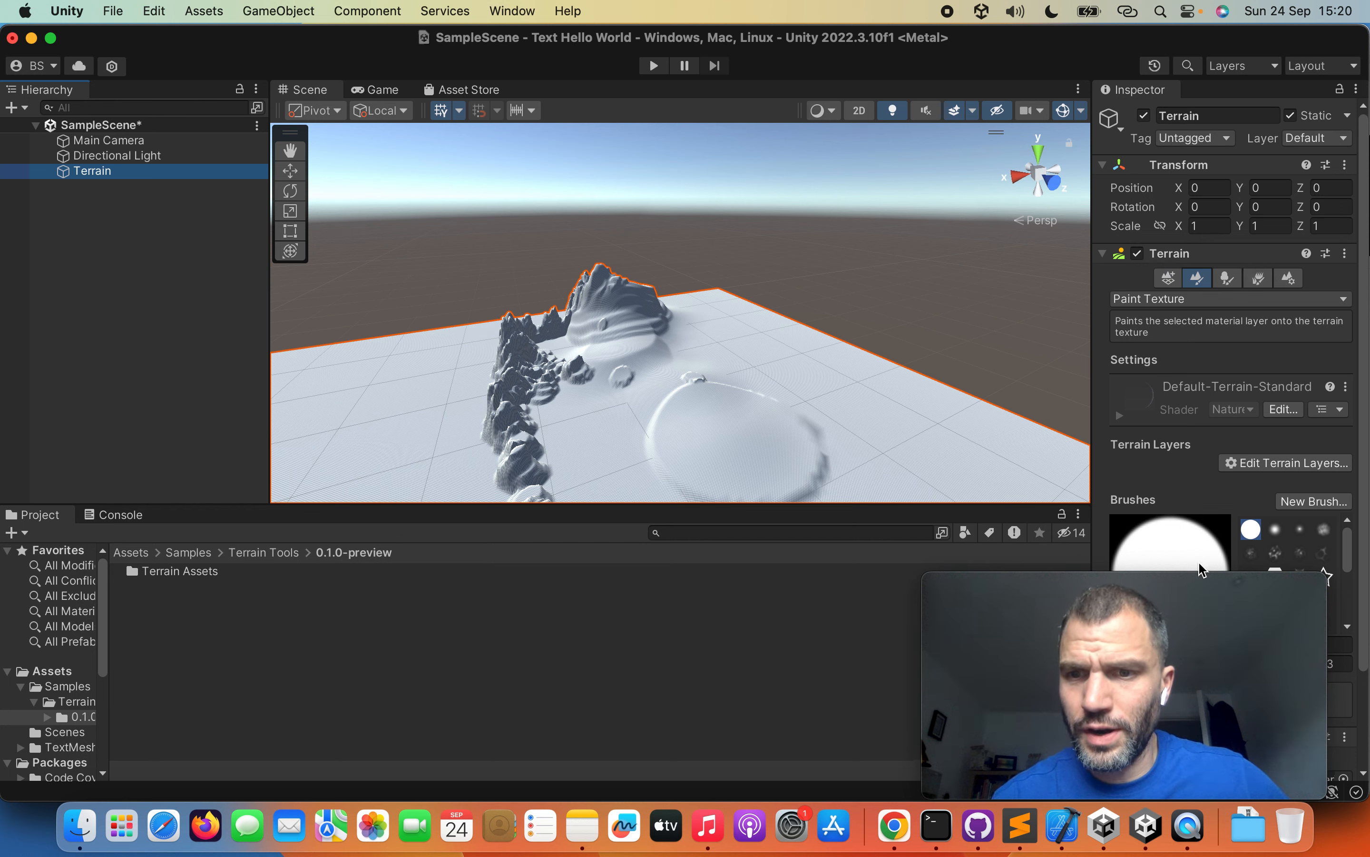
pyautogui.moveTo(1202, 585); pyautogui.dragTo(766, 585)
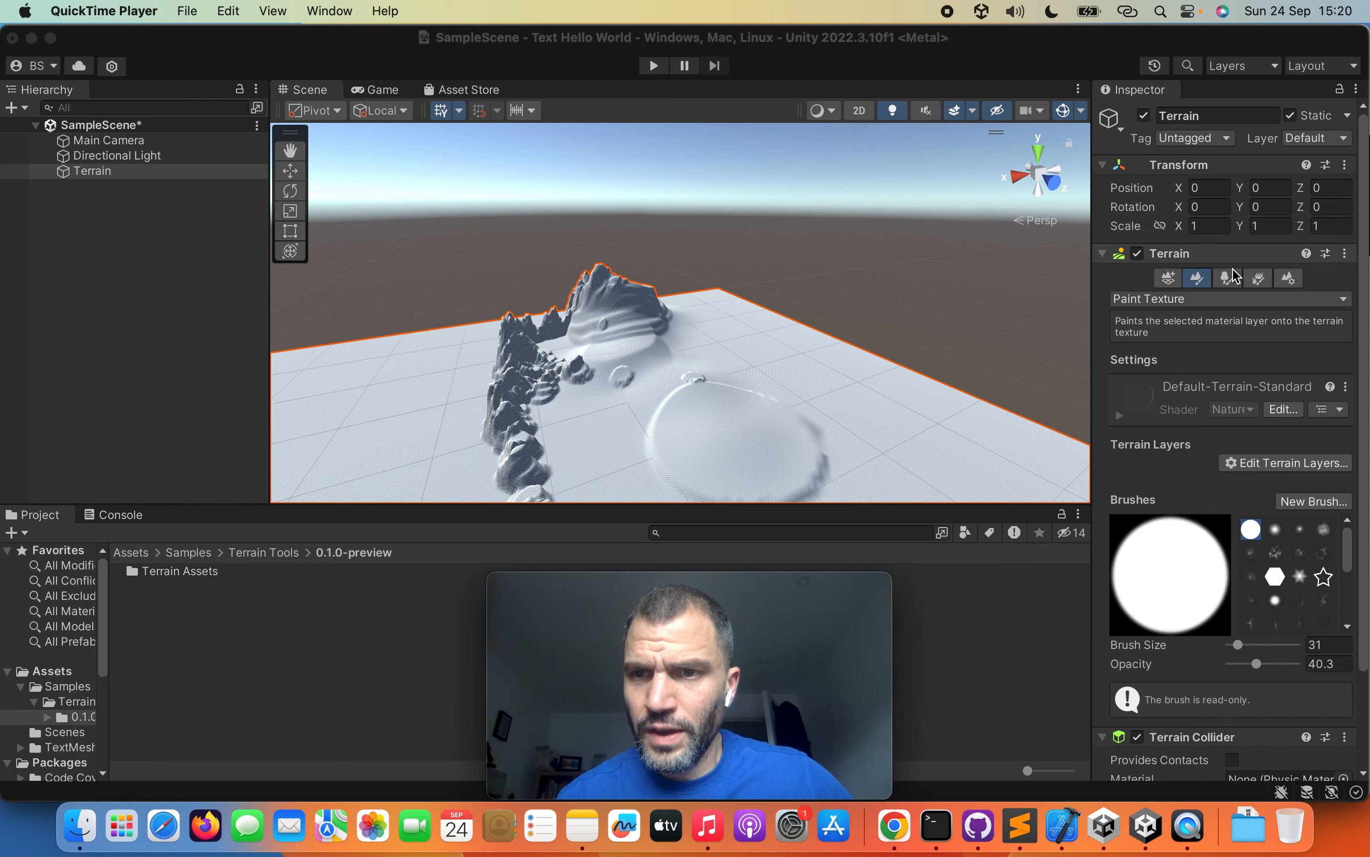
pyautogui.click(1215, 303)
pyautogui.click(1185, 299)
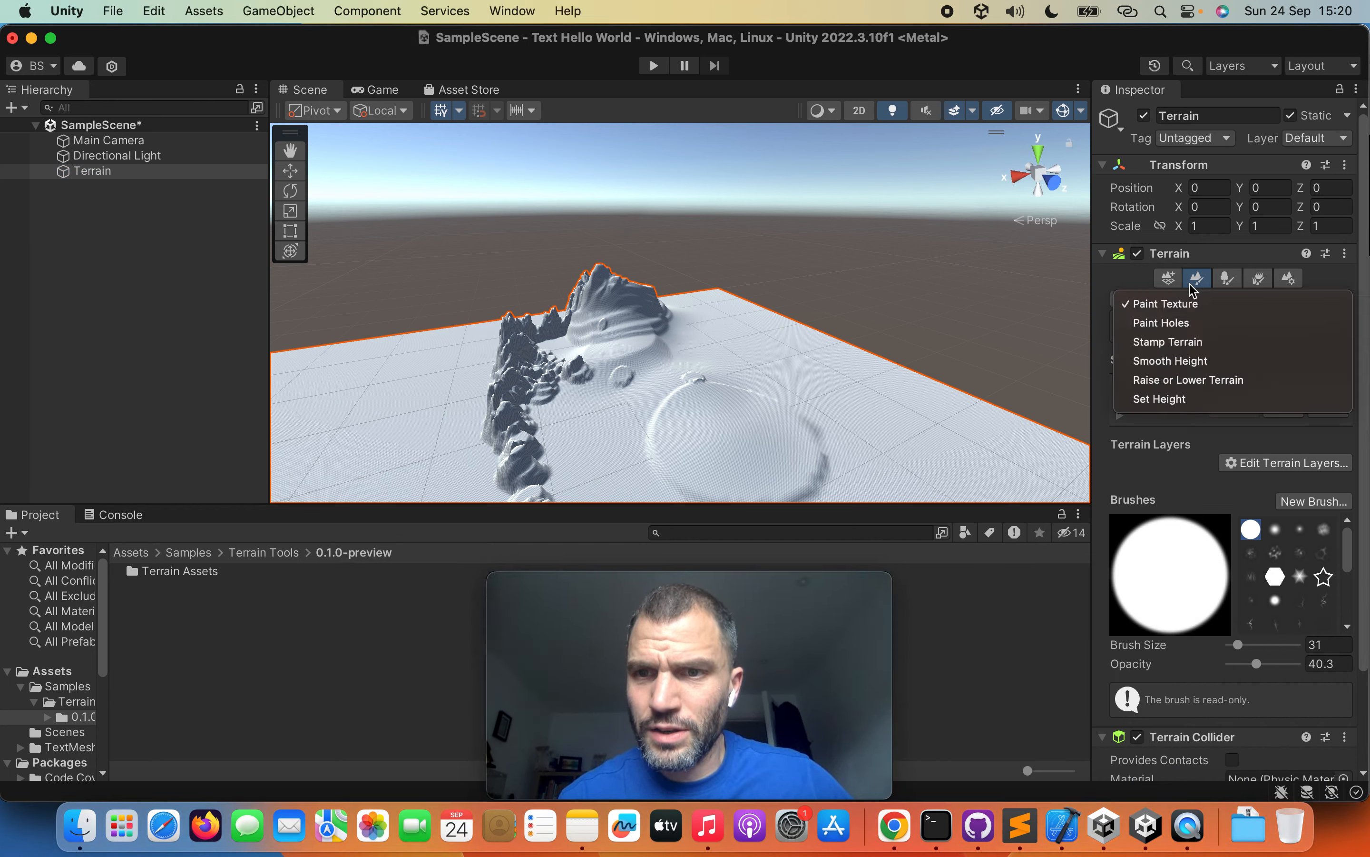
pyautogui.click(1189, 303)
pyautogui.click(1191, 303)
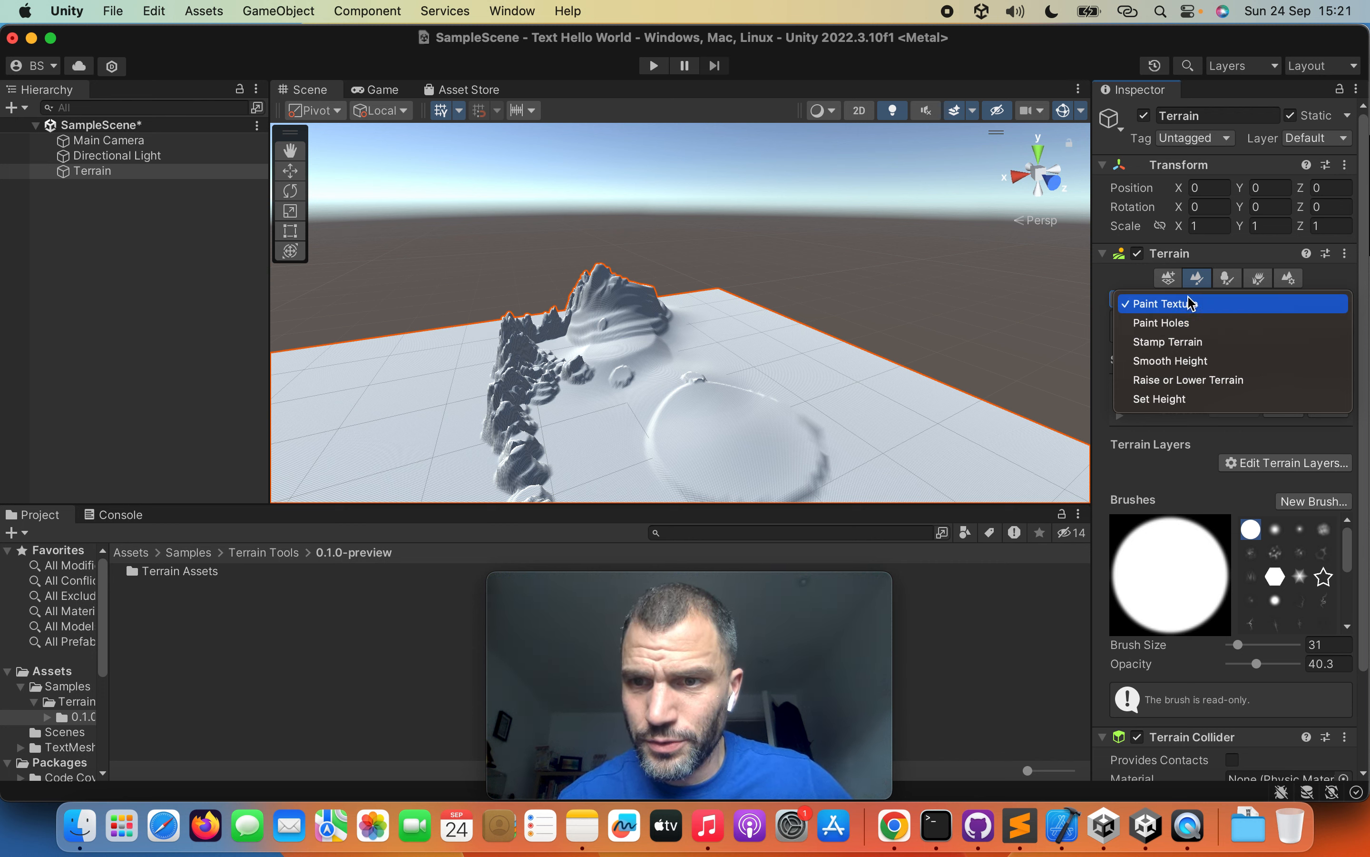
pyautogui.click(1191, 303)
pyautogui.click(1262, 465)
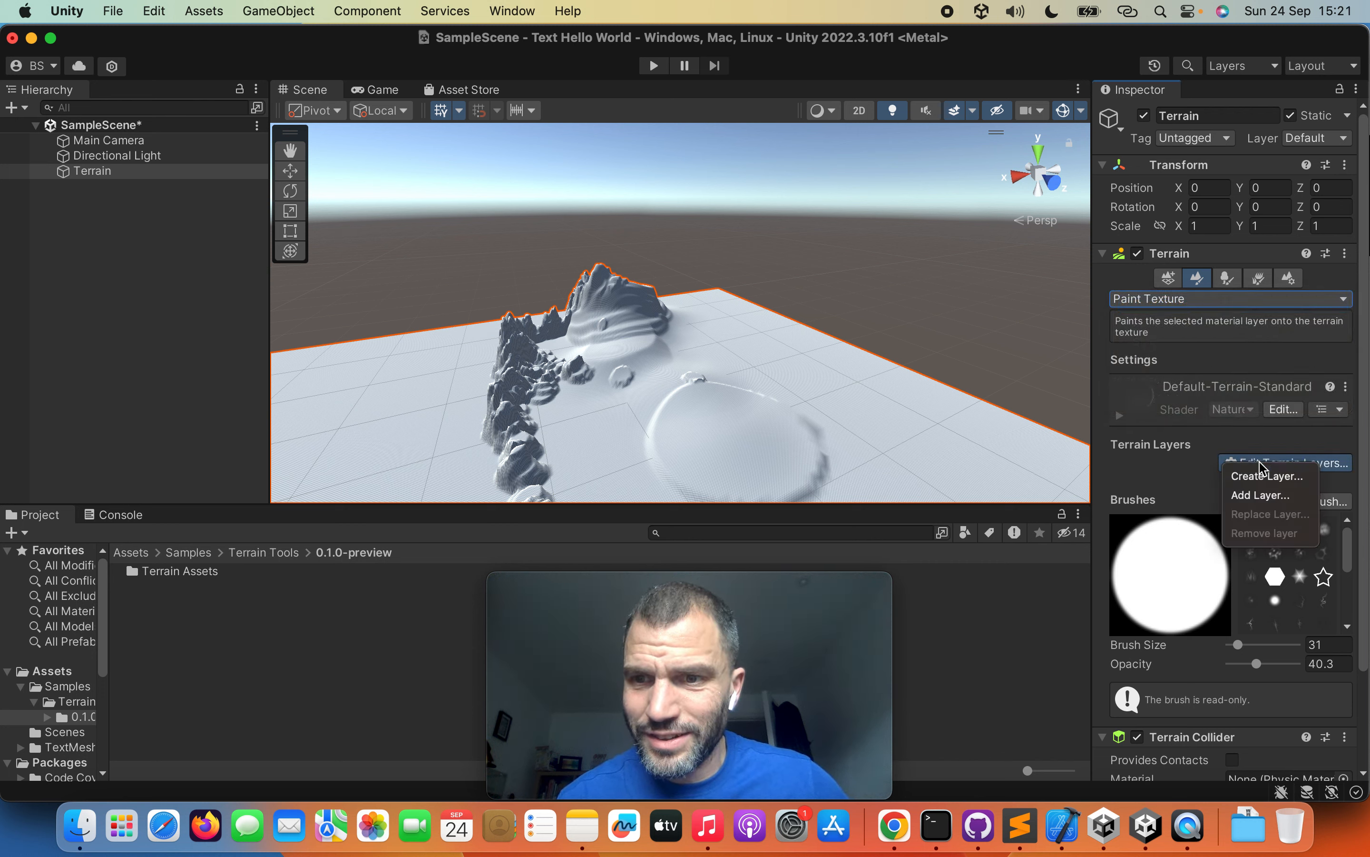
pyautogui.click(1262, 476)
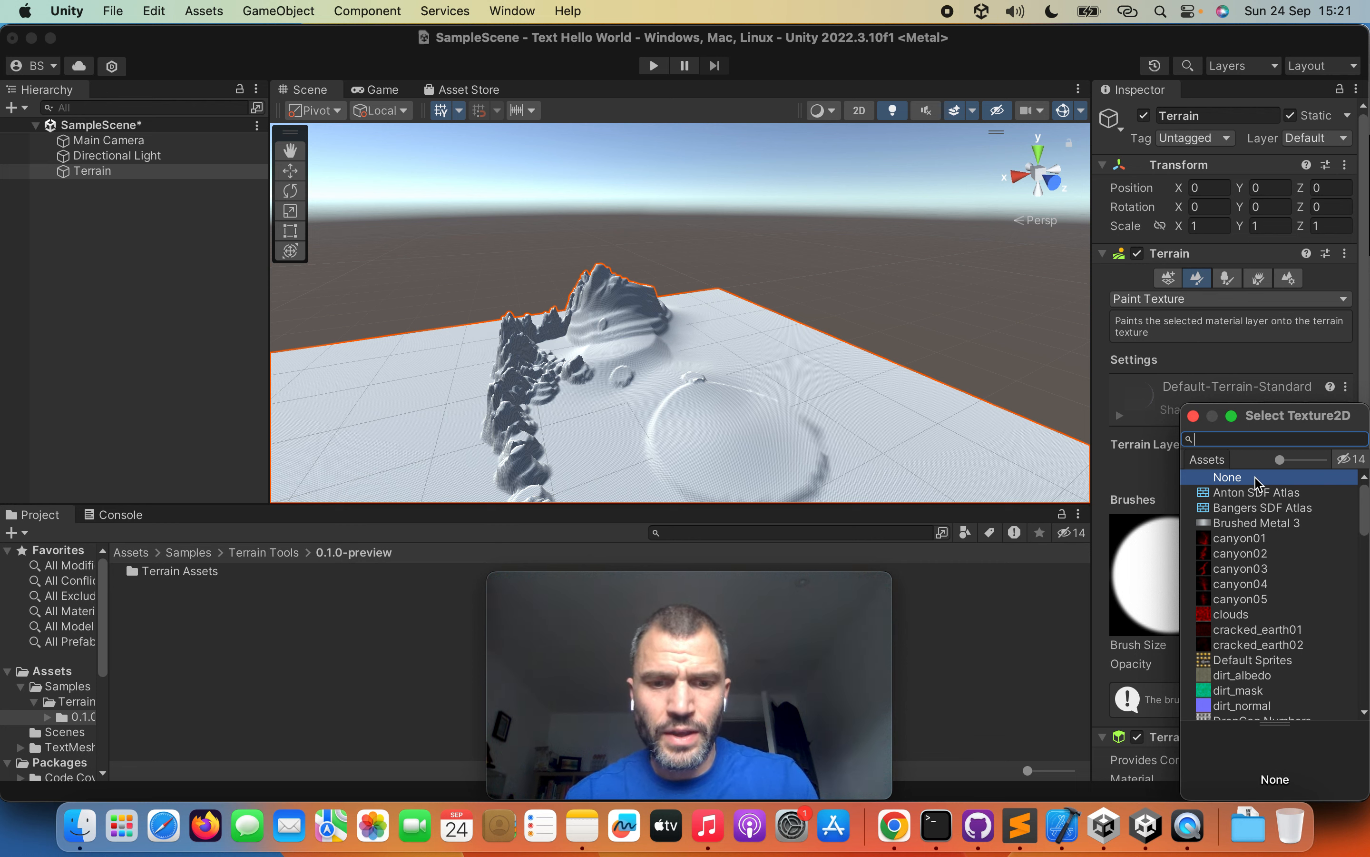
pyautogui.write('gr')
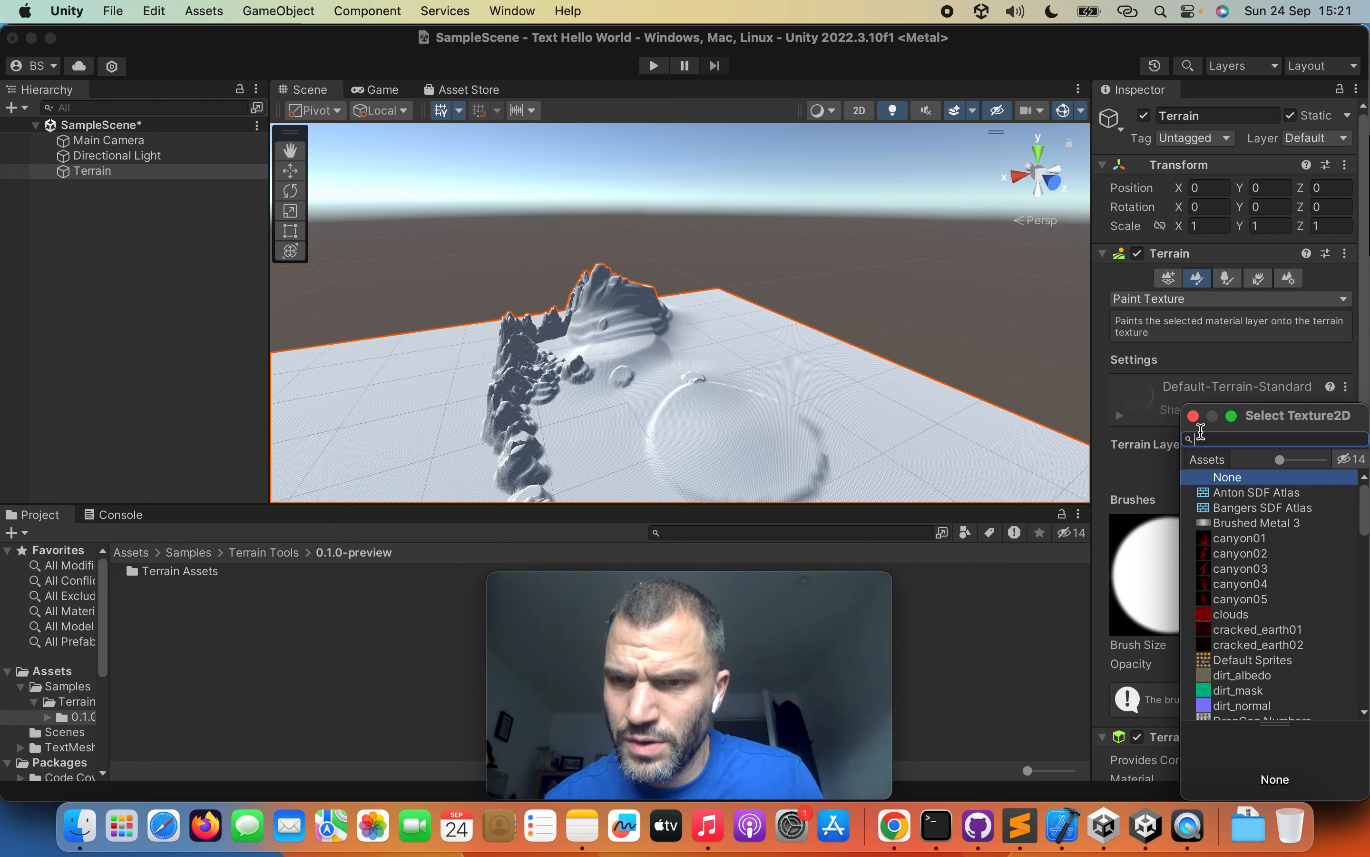
pyautogui.click(1193, 416)
# Step: Add the existing moss terrain layer to the Terrain as its base texture
pyautogui.click(1285, 464)
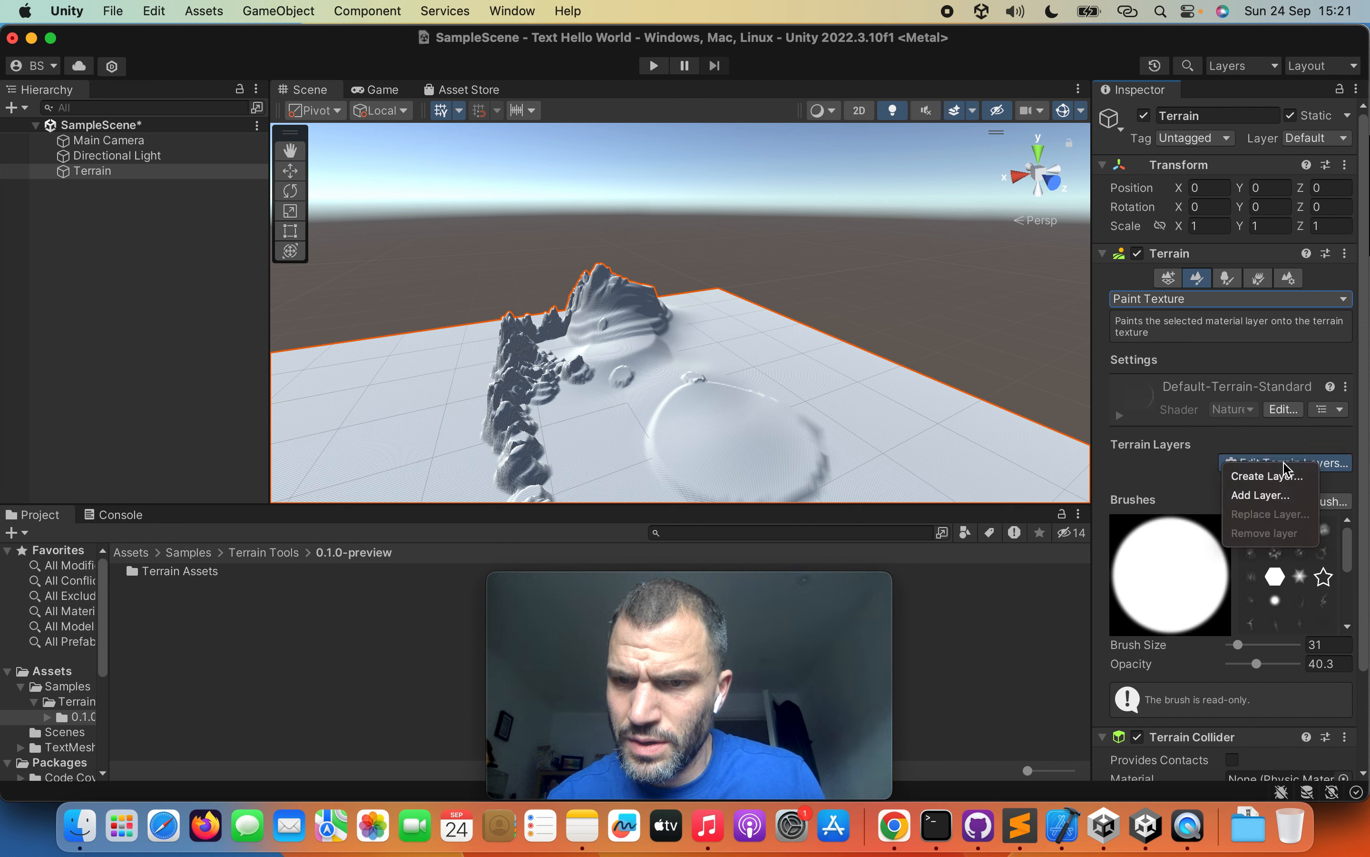
pyautogui.click(1262, 495)
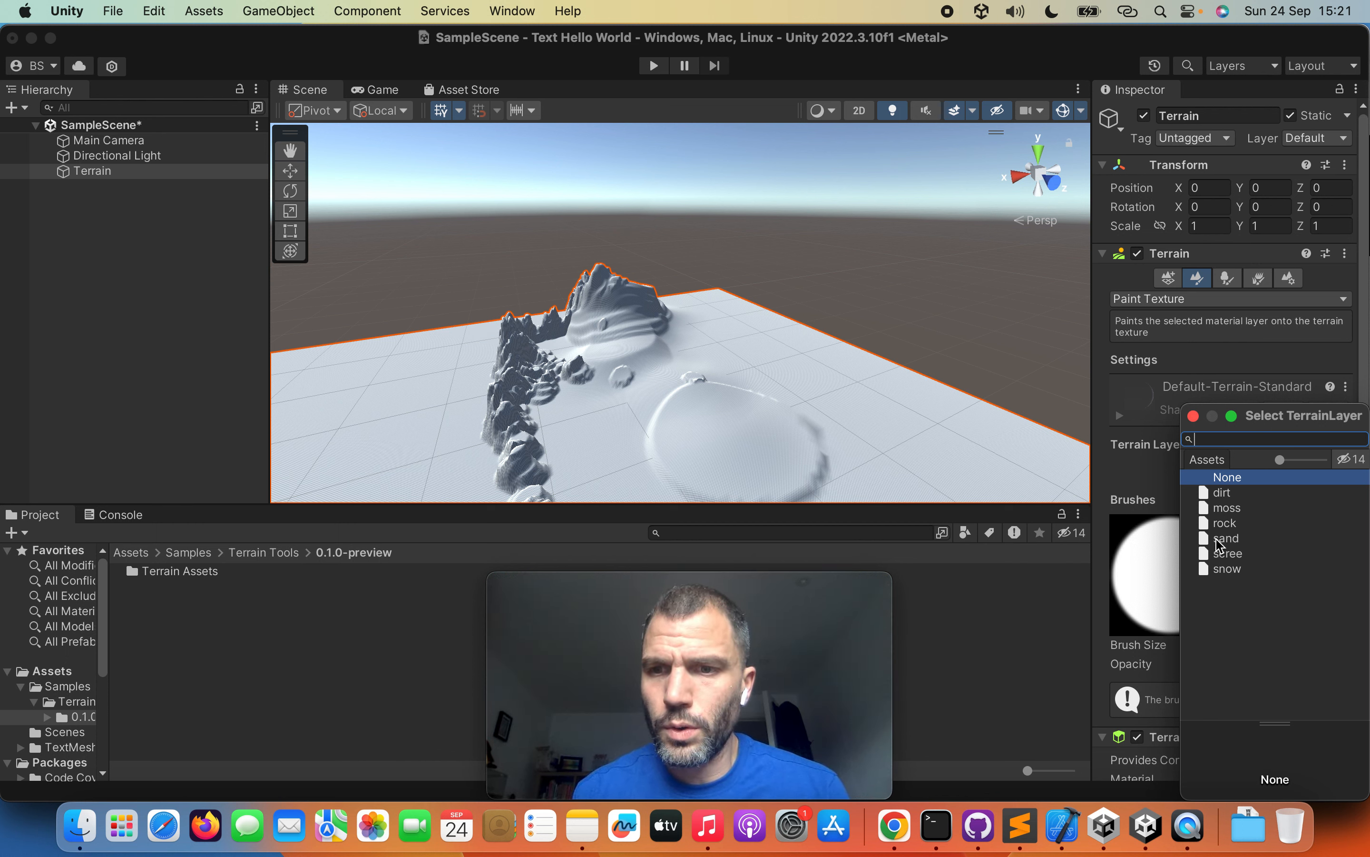
pyautogui.doubleClick(1226, 508)
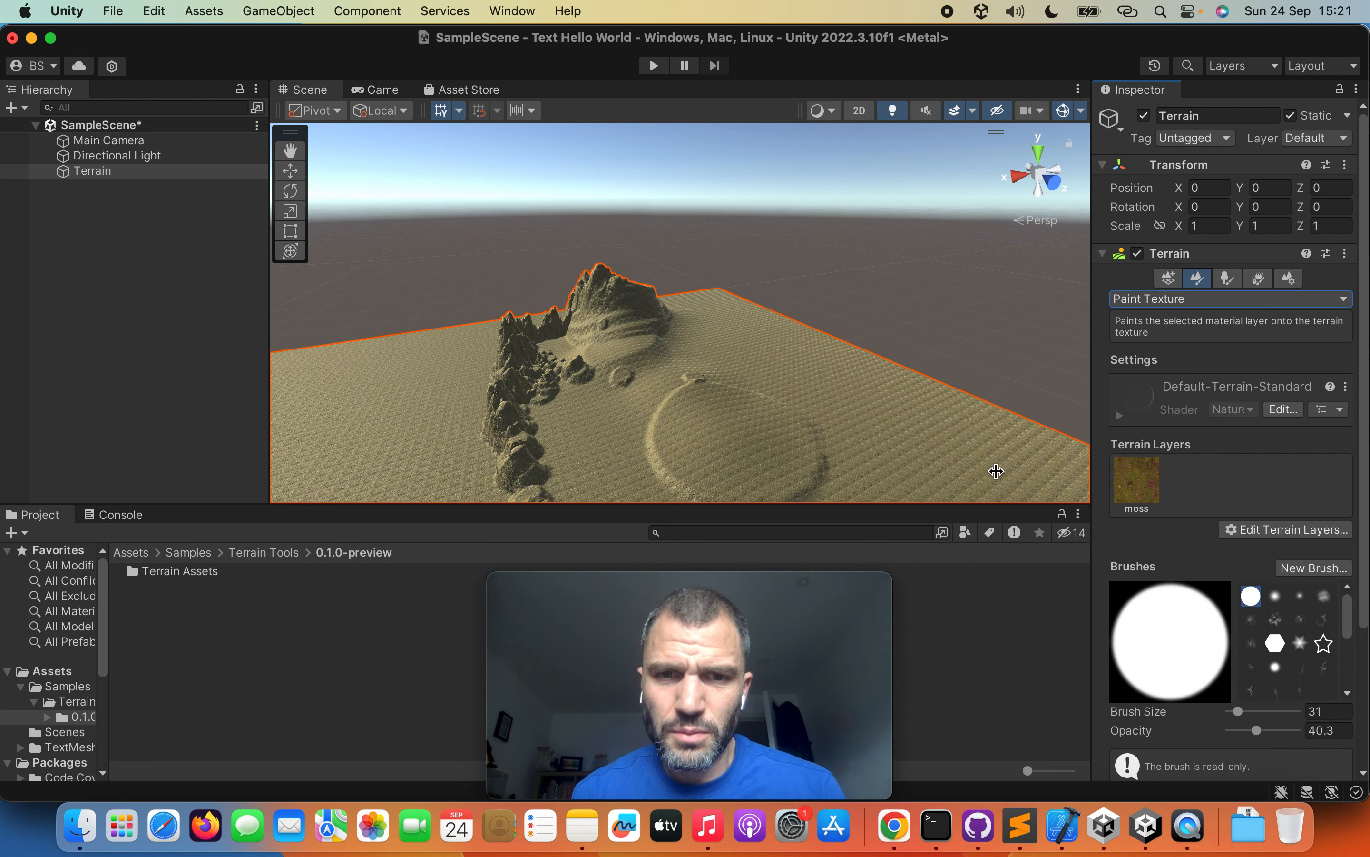
# Step: Examine the moss texture on the terrain from a distance and close up on the mountain slope
pyautogui.scroll(-8, 593, 390)
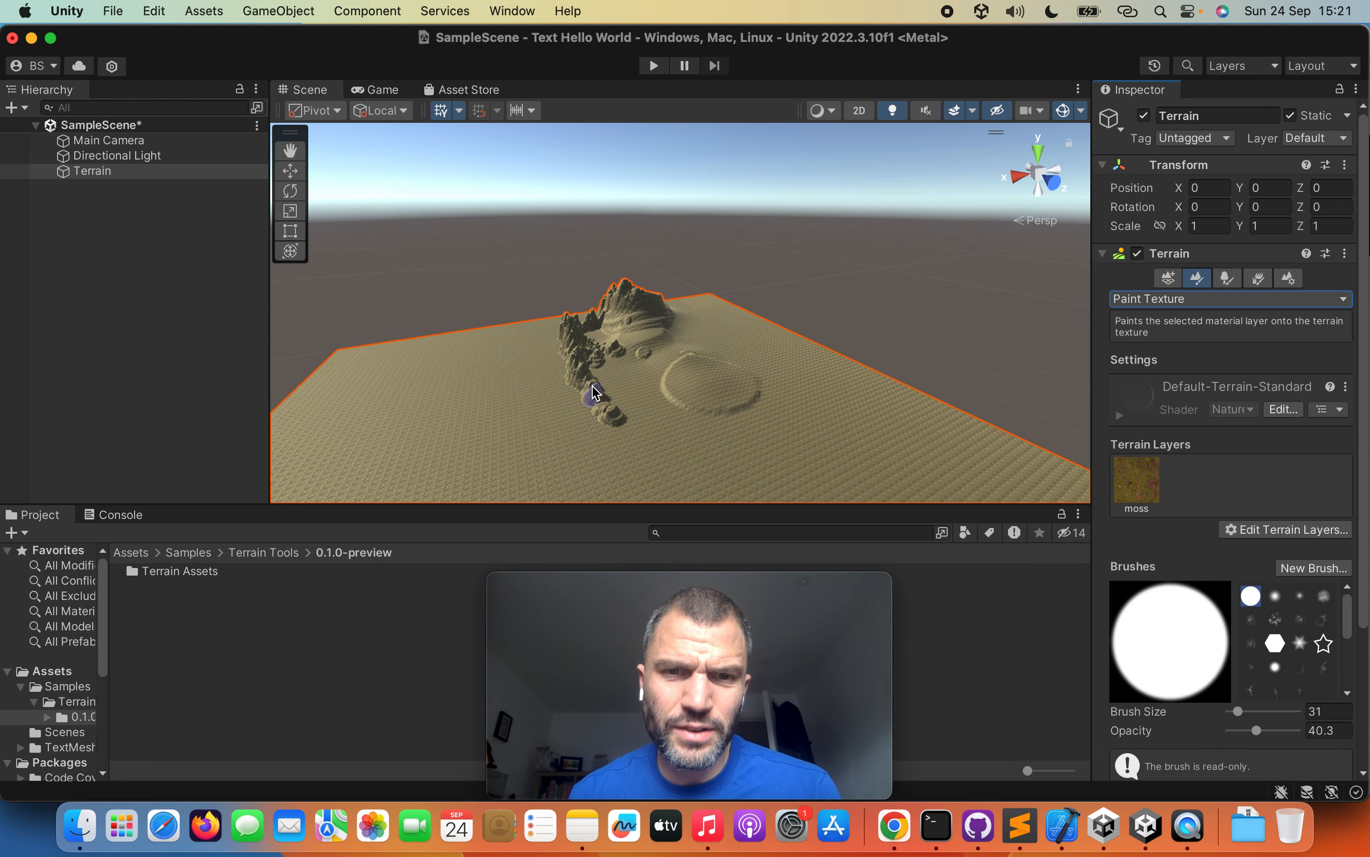
pyautogui.scroll(10, 593, 390)
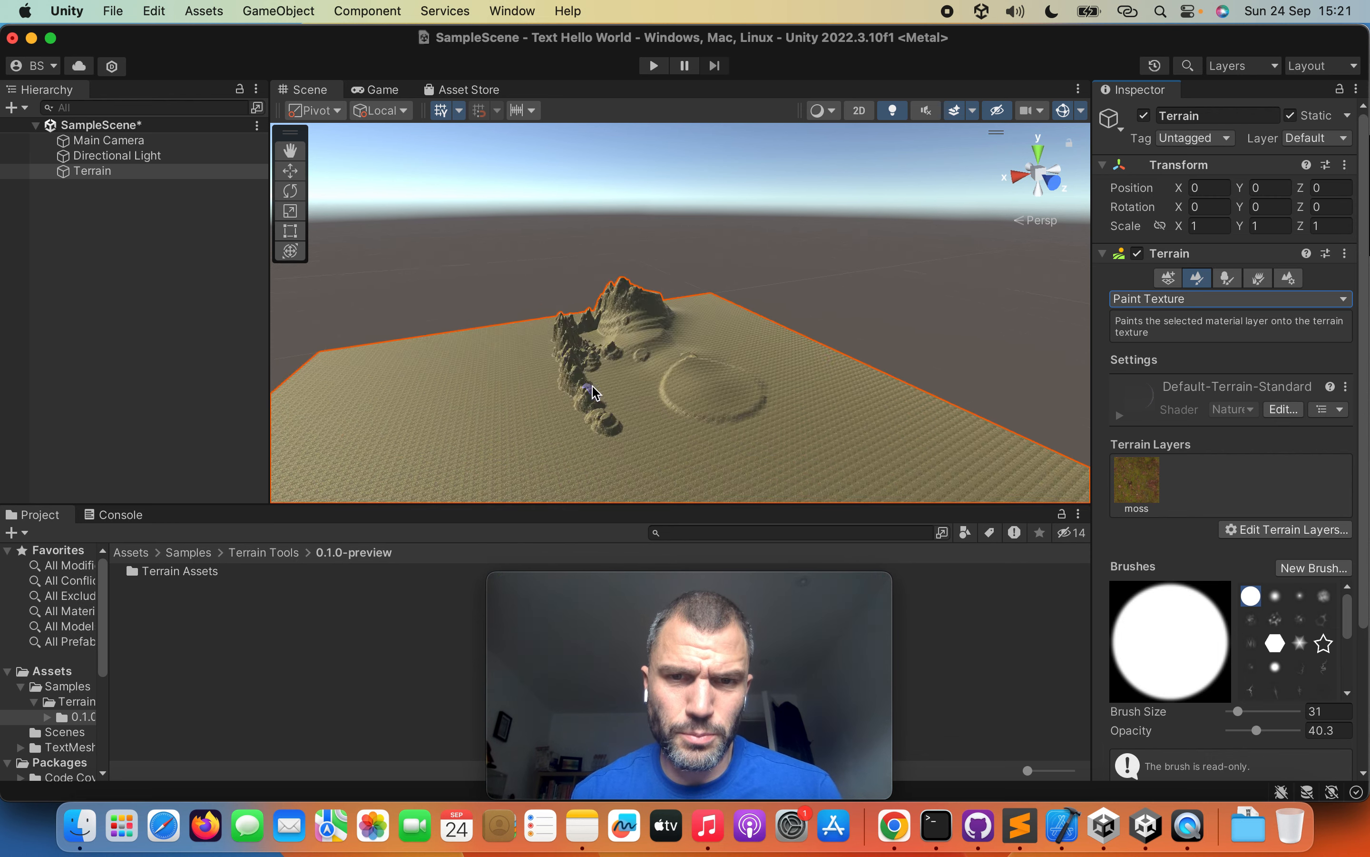
pyautogui.scroll(8, 593, 390)
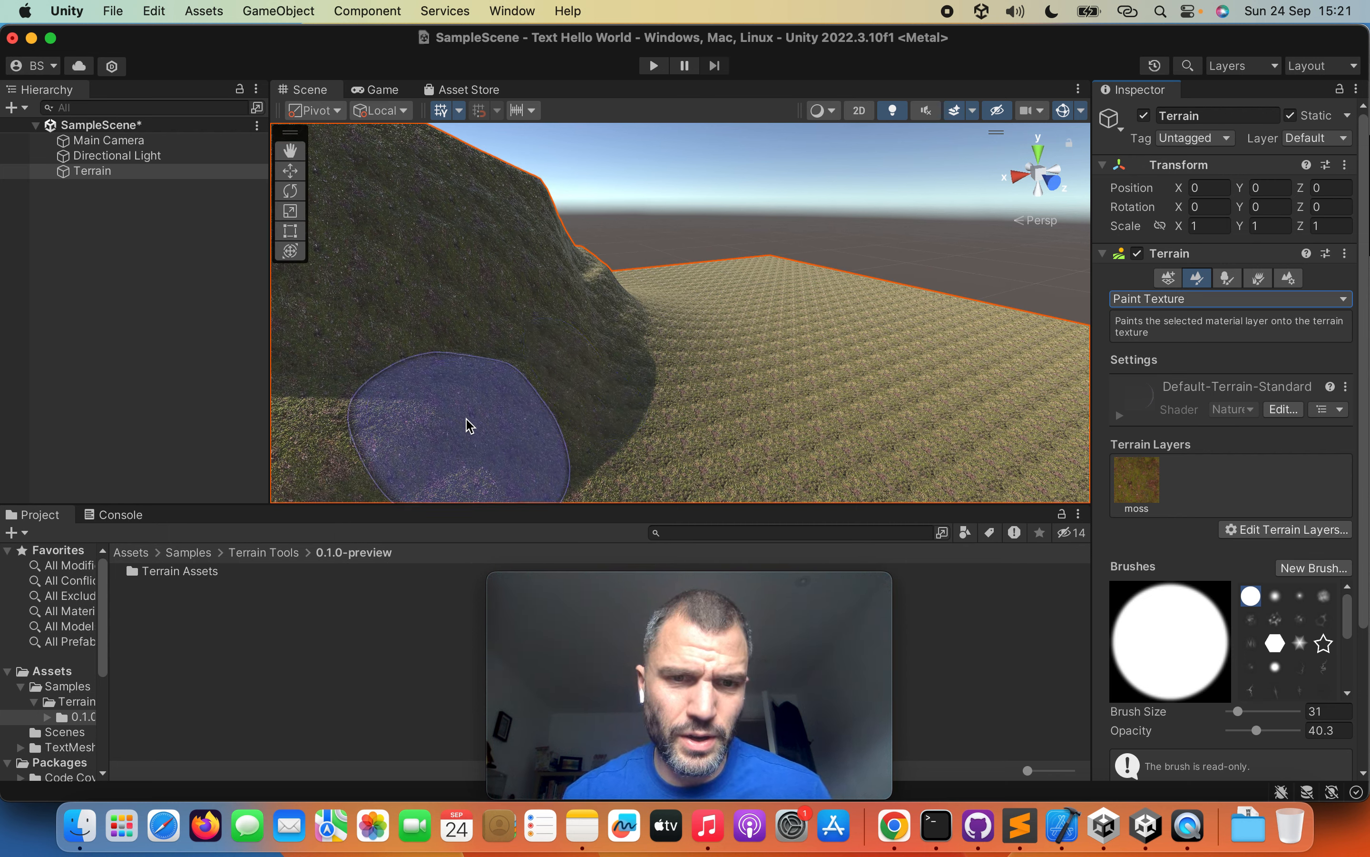
pyautogui.scroll(-2, 435, 421)
pyautogui.scroll(-3, 435, 422)
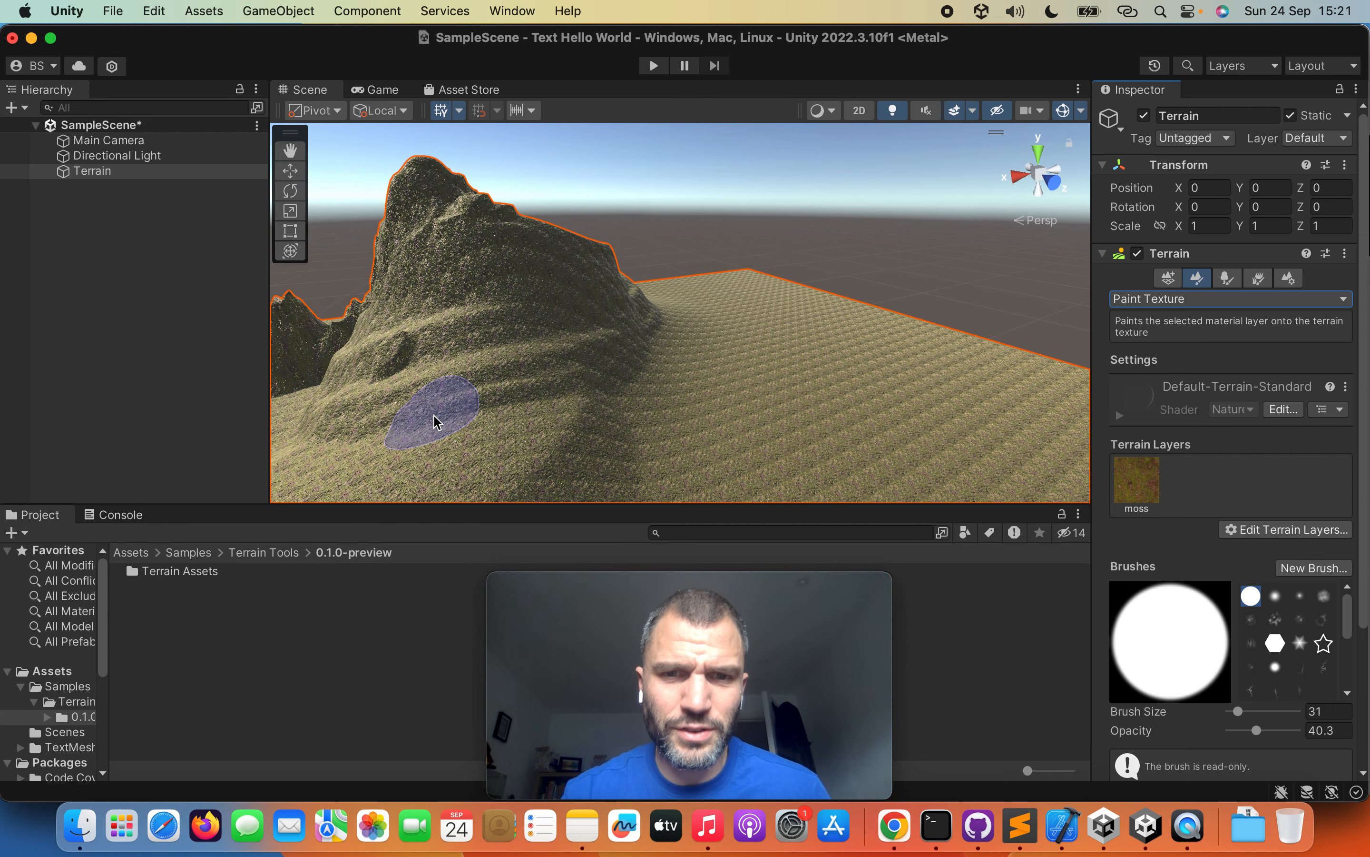
pyautogui.scroll(-4, 435, 422)
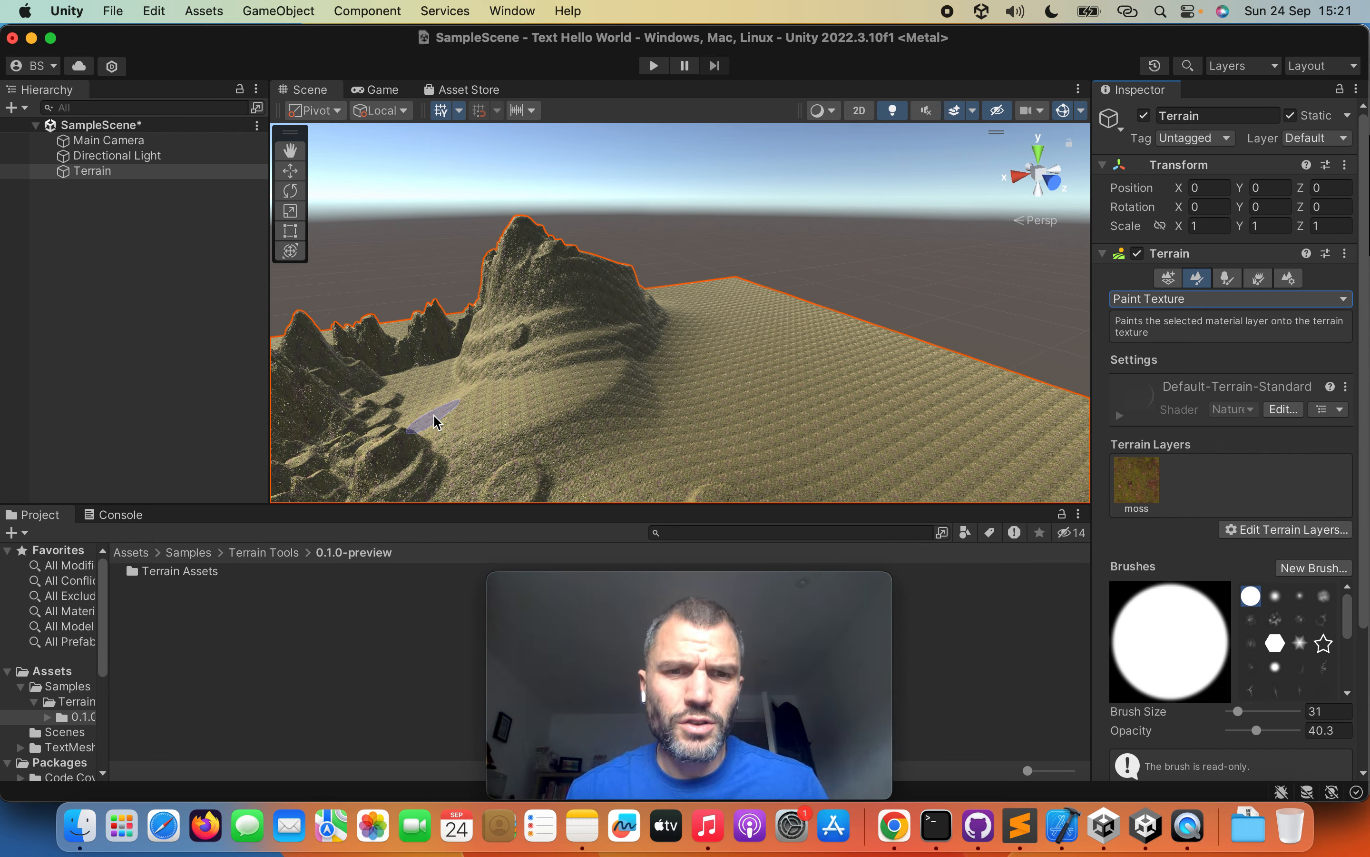
pyautogui.scroll(6, 435, 422)
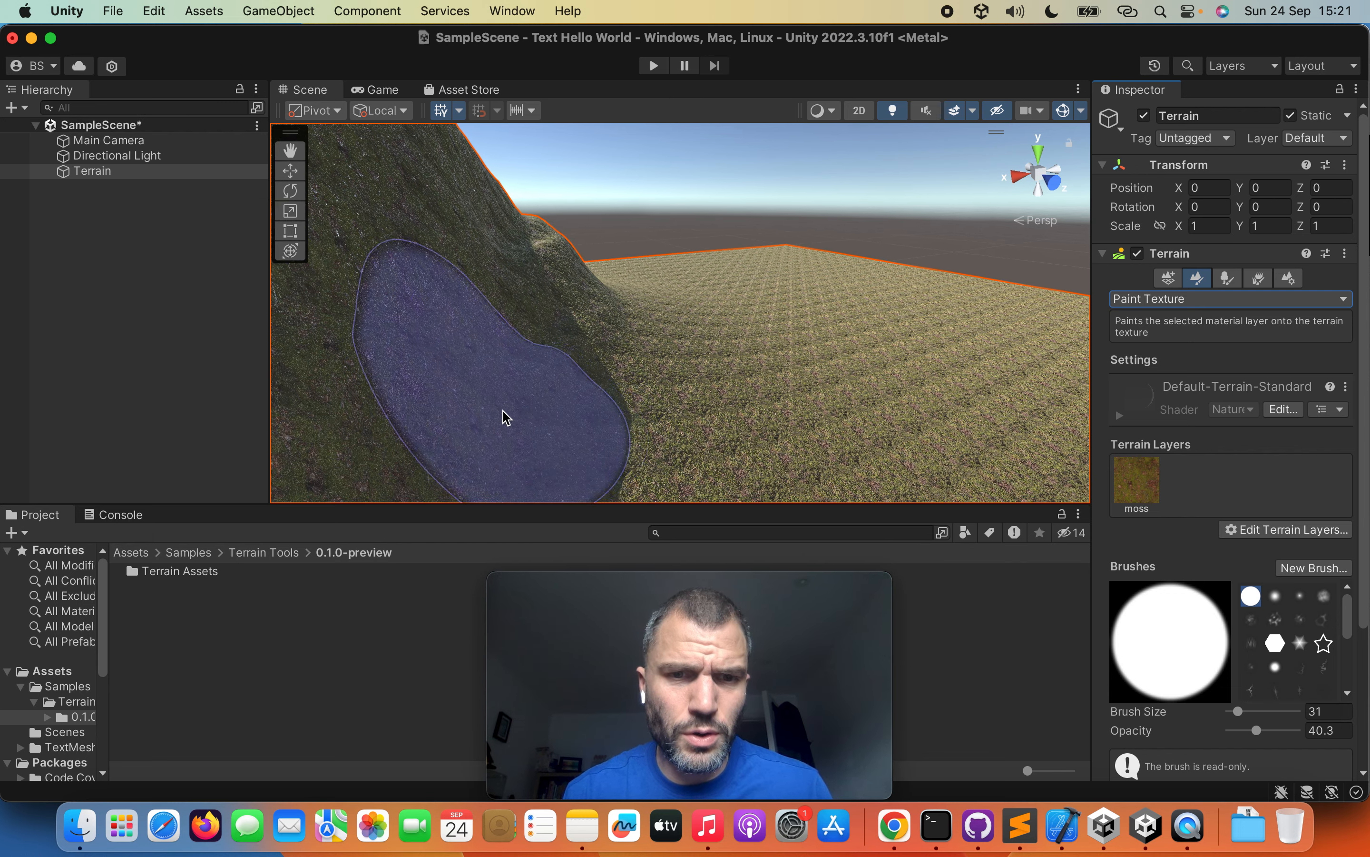
pyautogui.press('q')
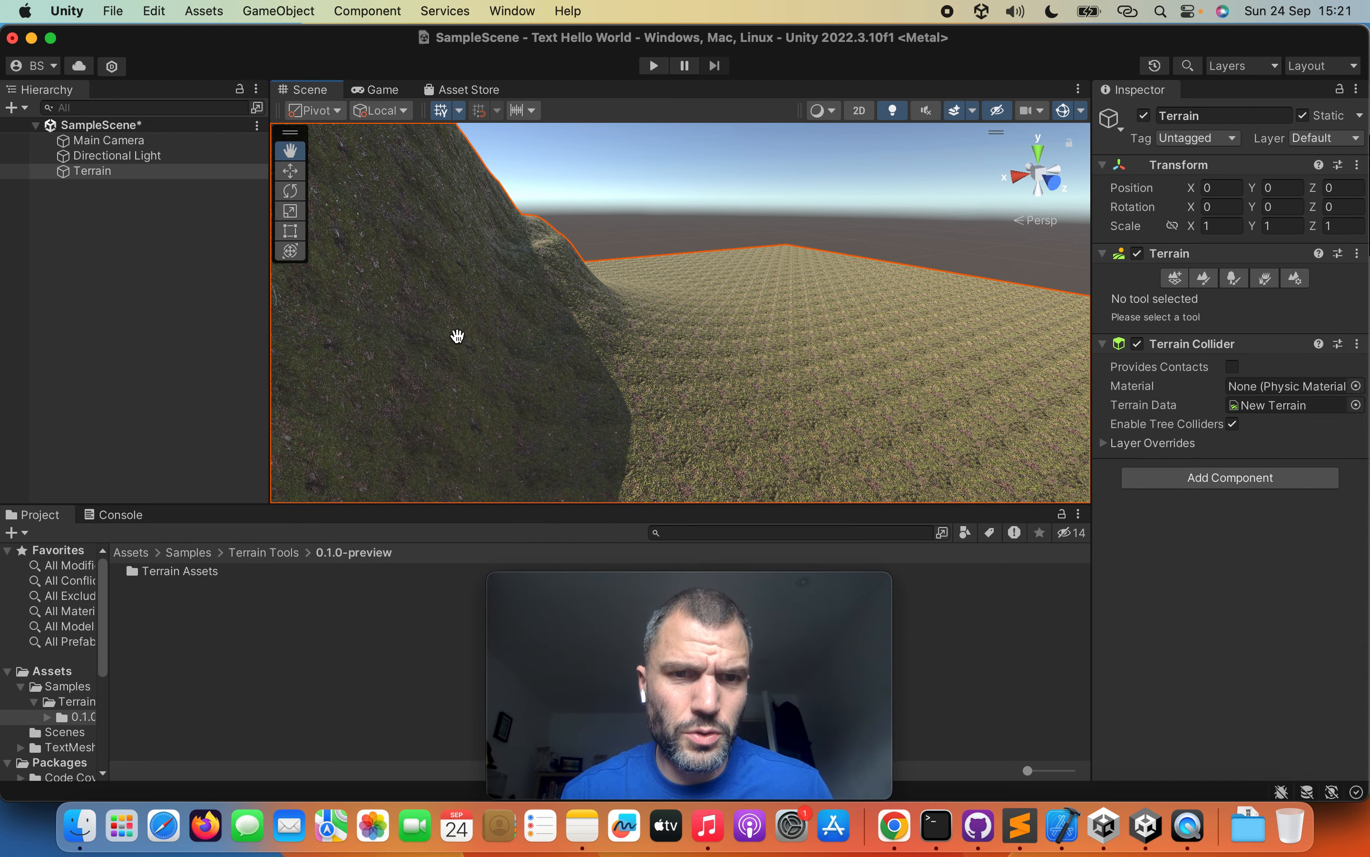
pyautogui.moveTo(518, 346); pyautogui.dragTo(724, 272)
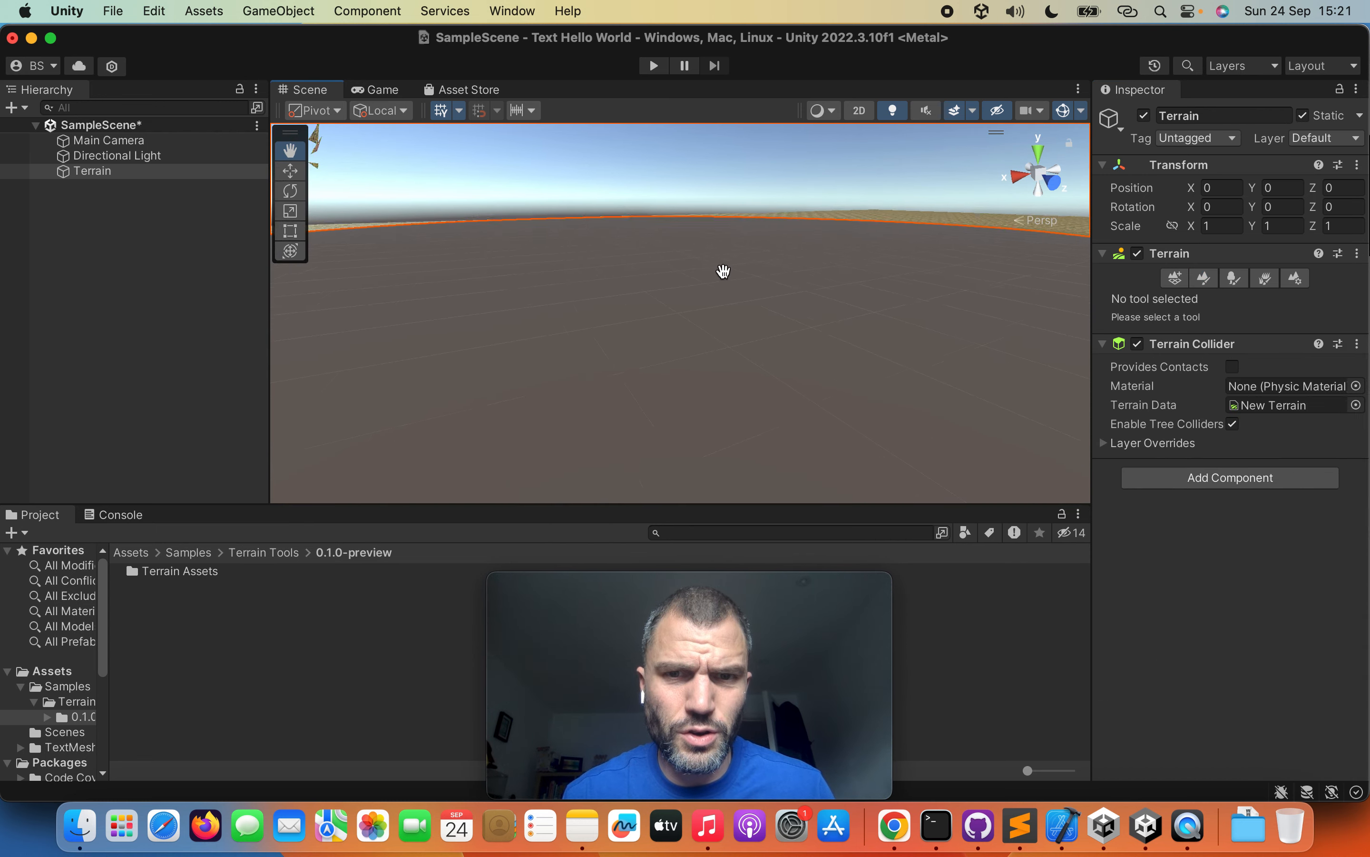
pyautogui.scroll(-10, 723, 271)
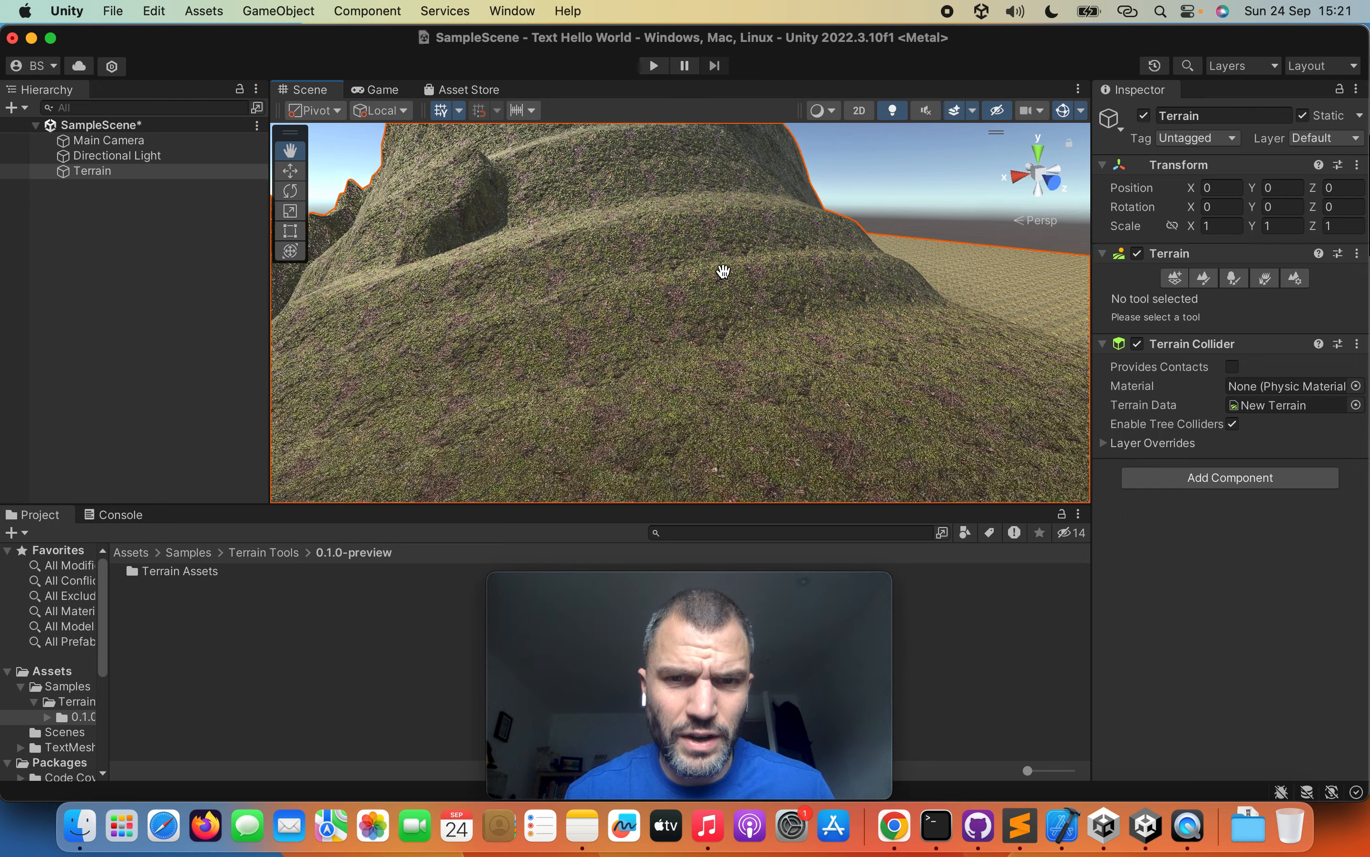
pyautogui.scroll(6, 723, 272)
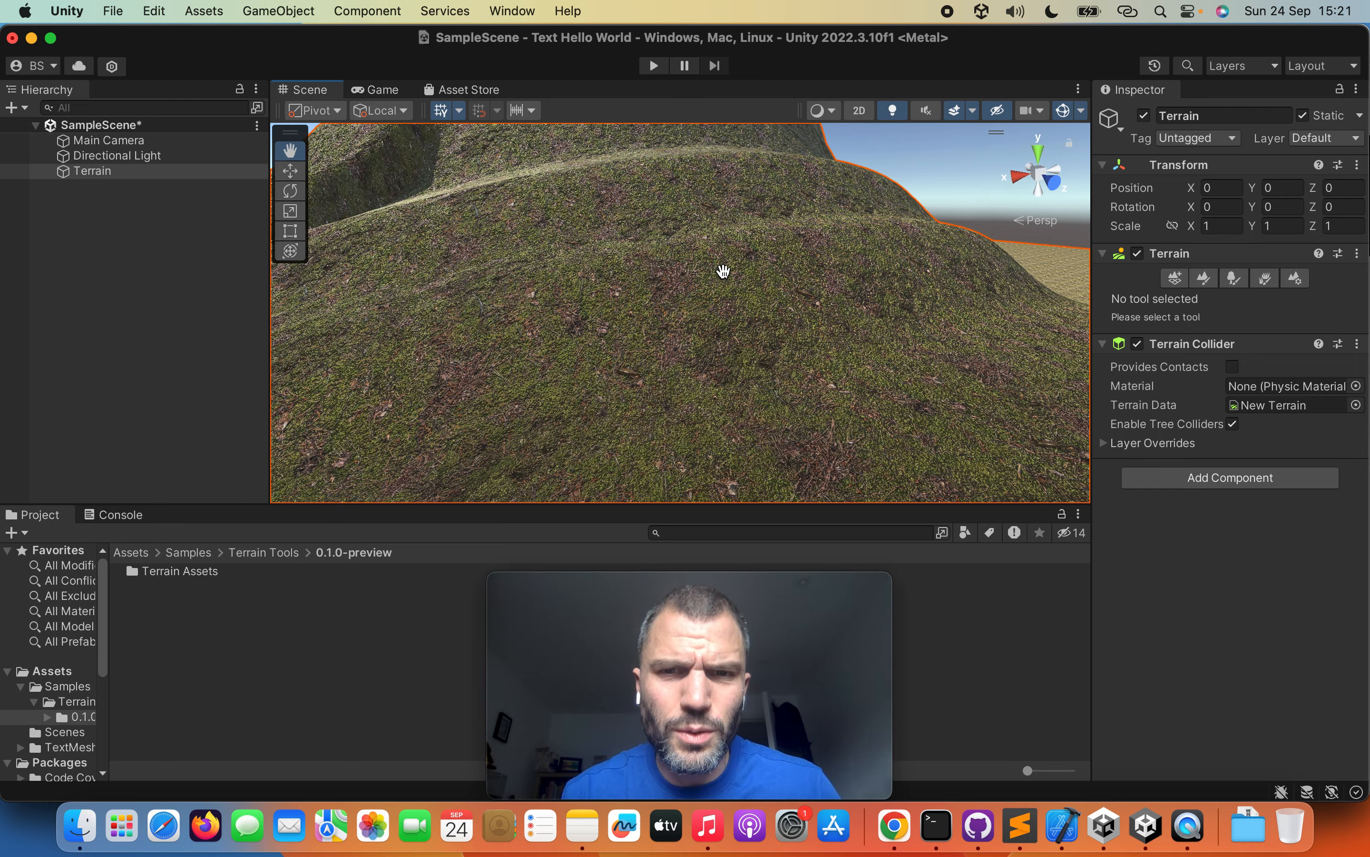
pyautogui.scroll(-8, 723, 272)
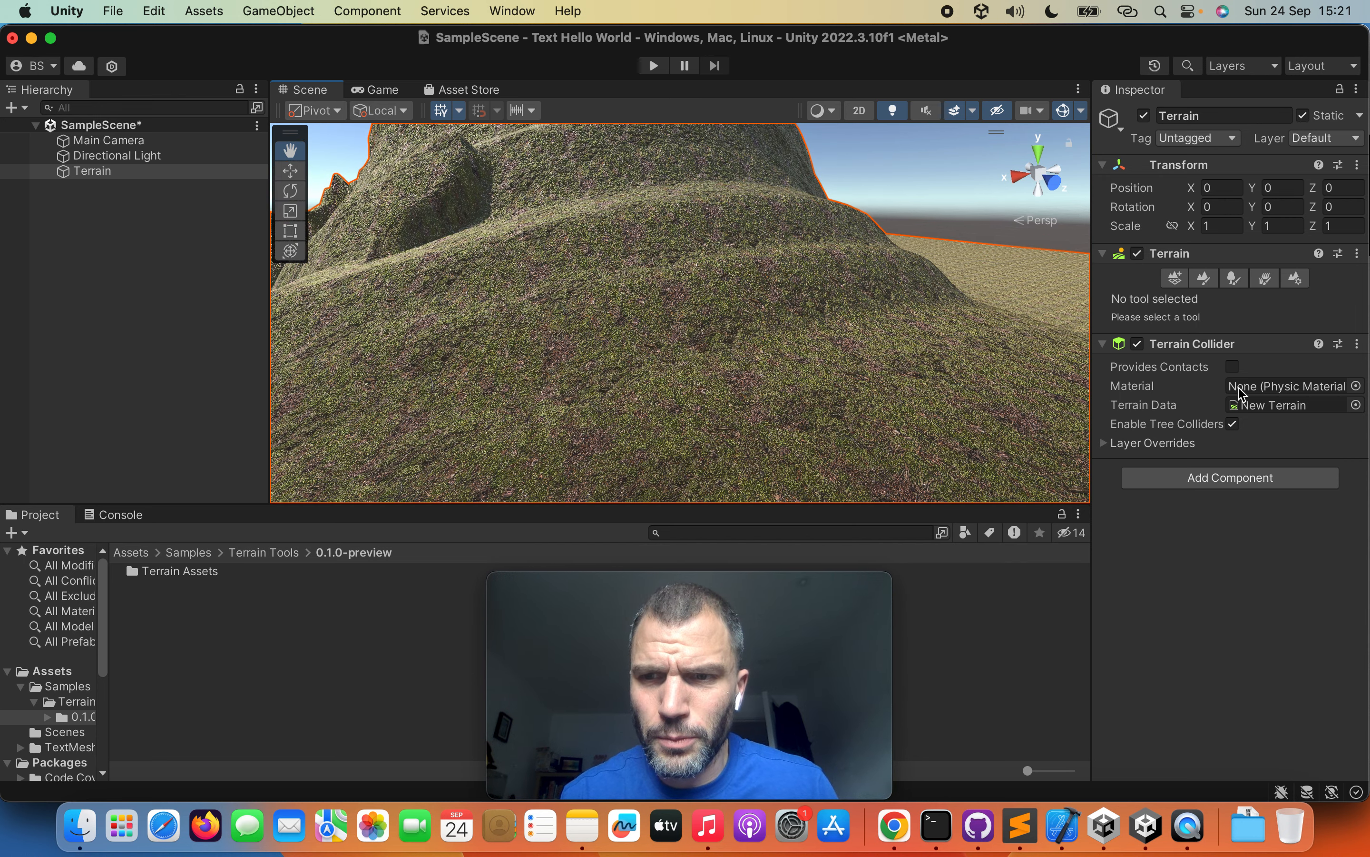
# Step: Reactivate Paint Texture on the Terrain and add the rock terrain layer
pyautogui.click(1205, 280)
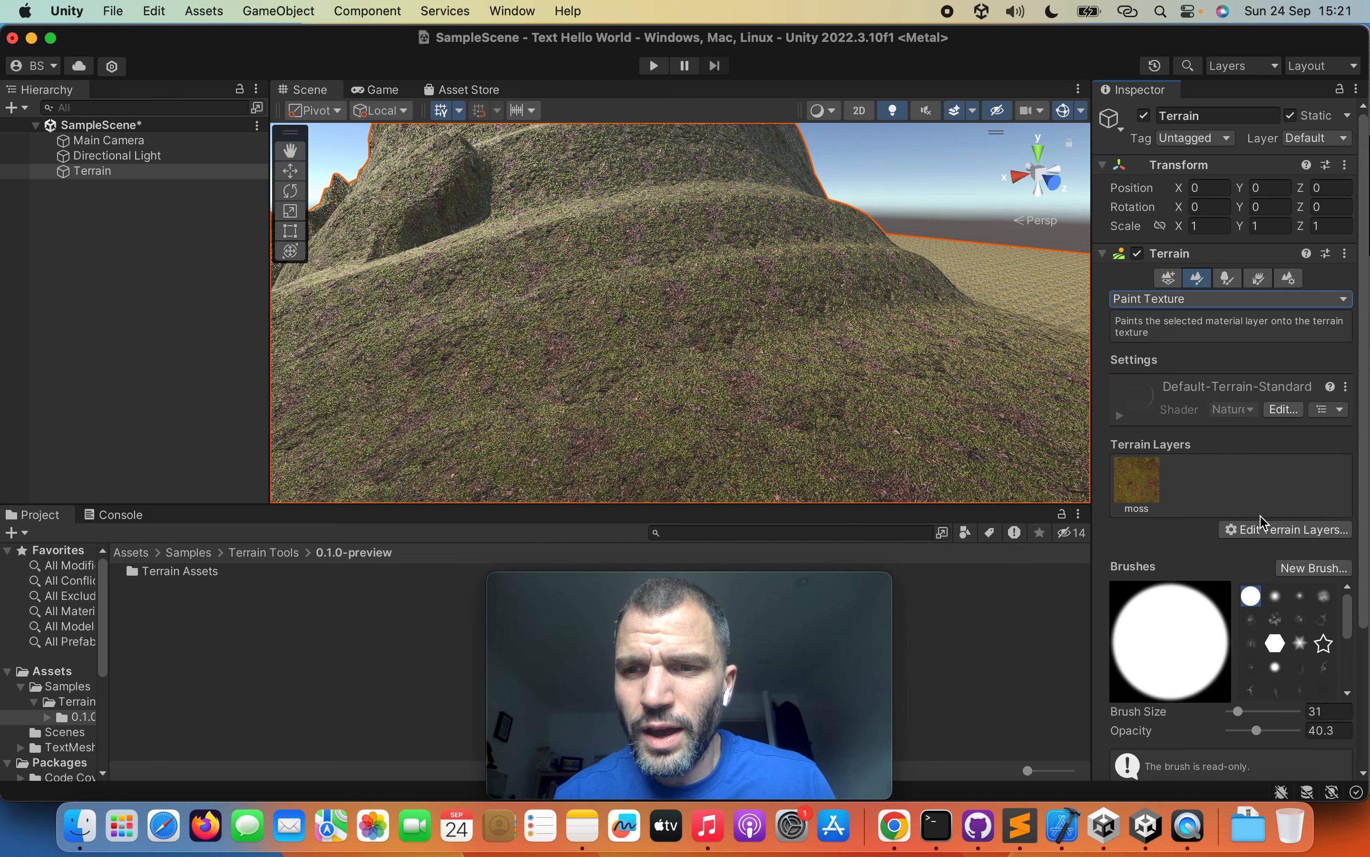
pyautogui.click(1266, 531)
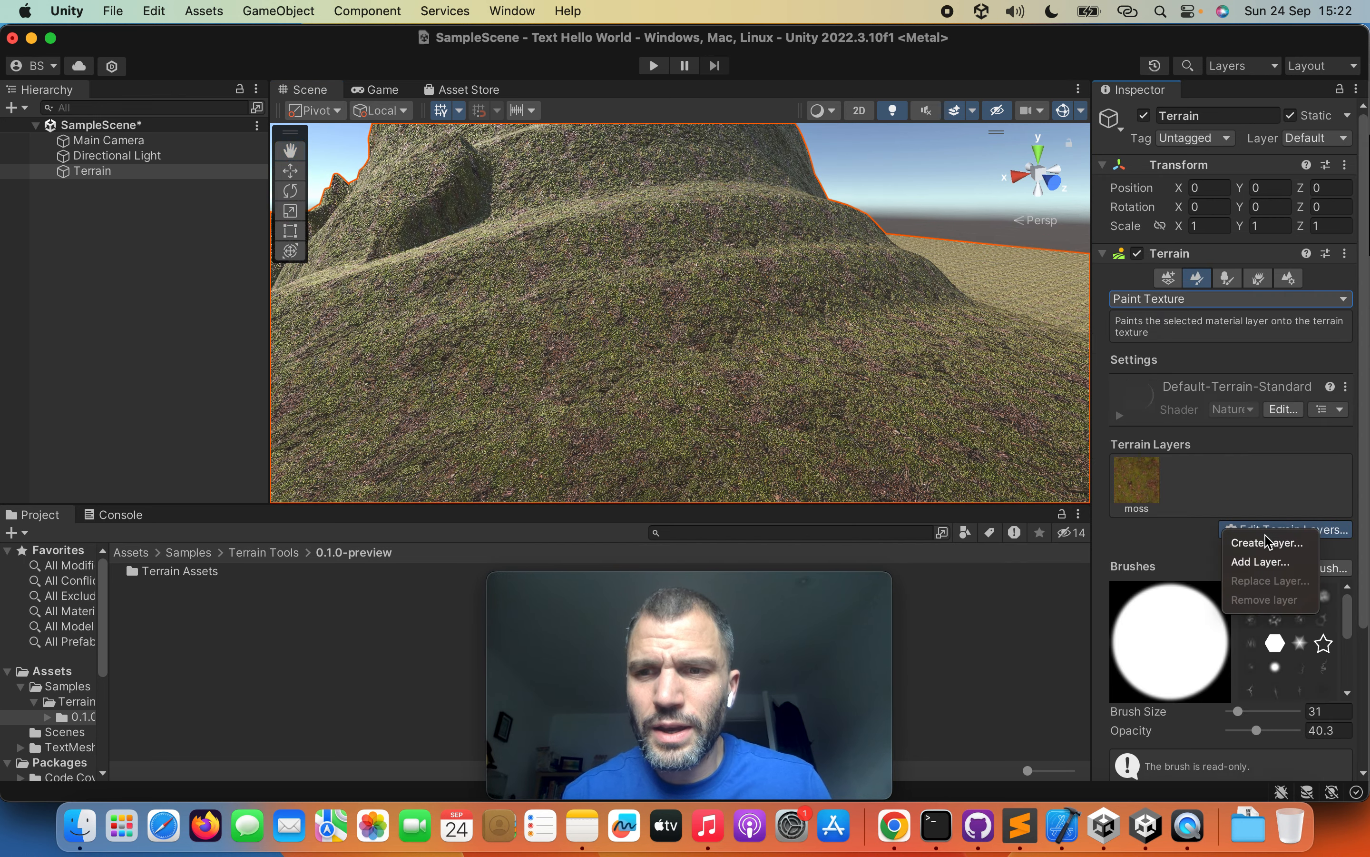
pyautogui.click(1259, 559)
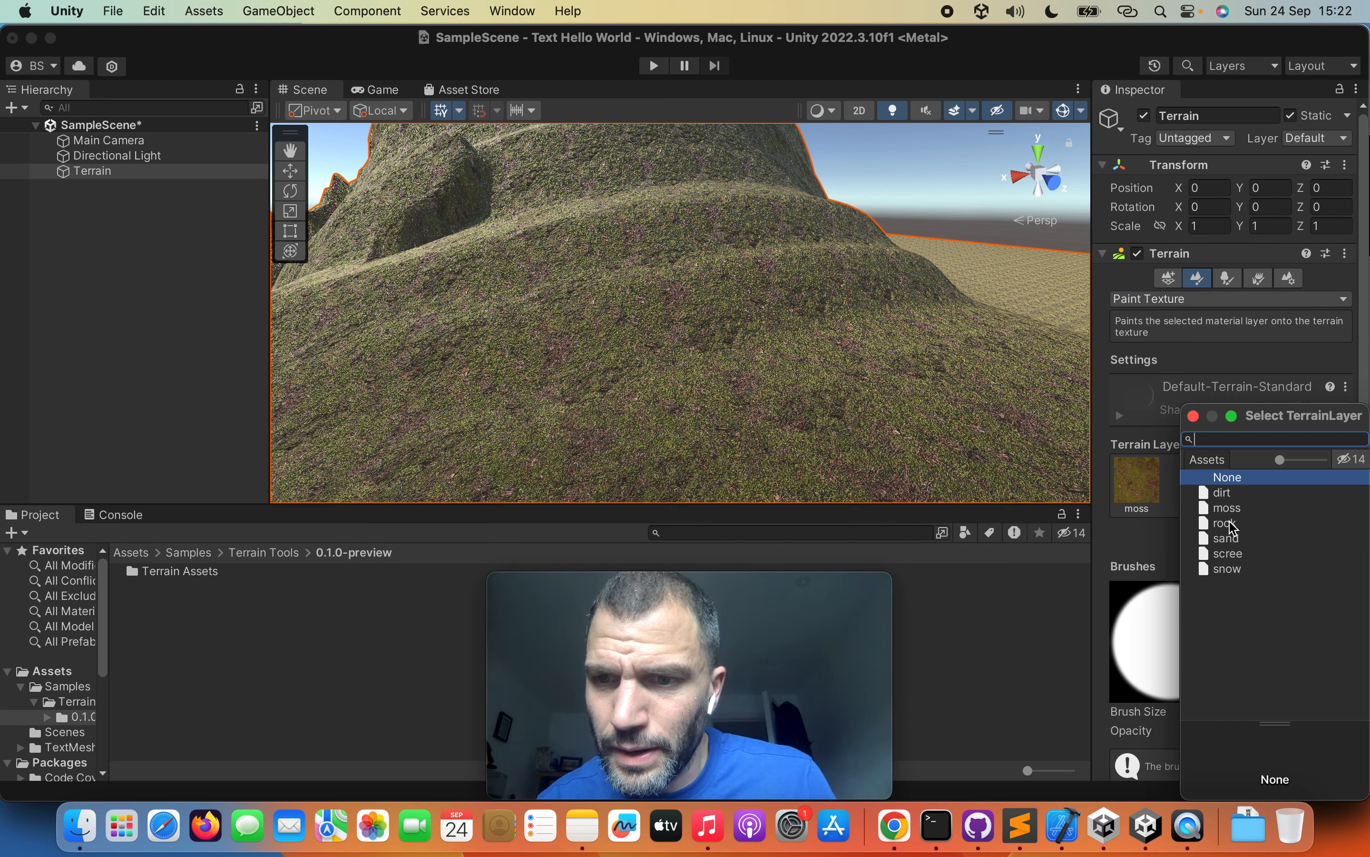
pyautogui.doubleClick(1226, 523)
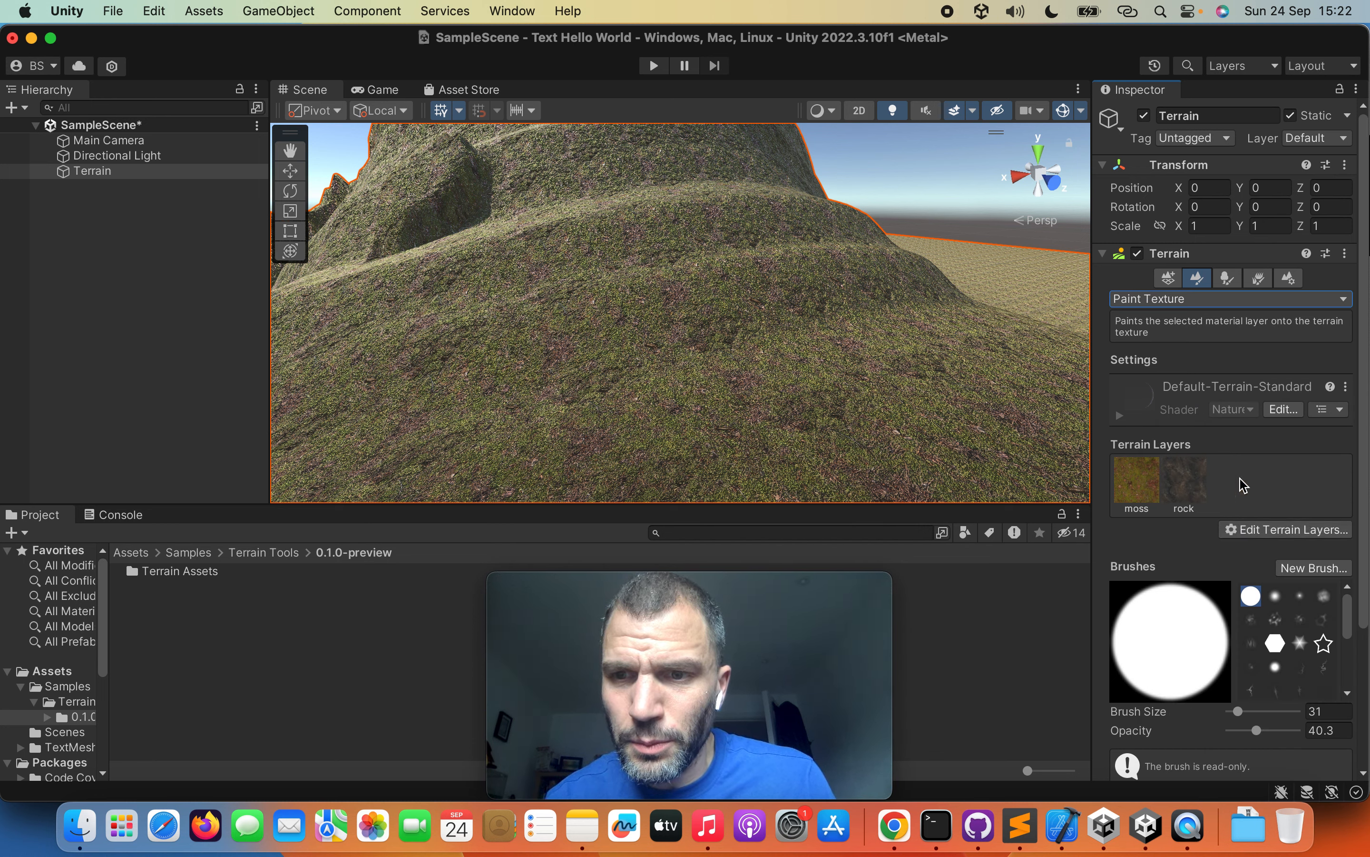
# Step: Add the snow and scree terrain layers to the Terrain's paint layers
pyautogui.click(1249, 530)
pyautogui.click(1253, 564)
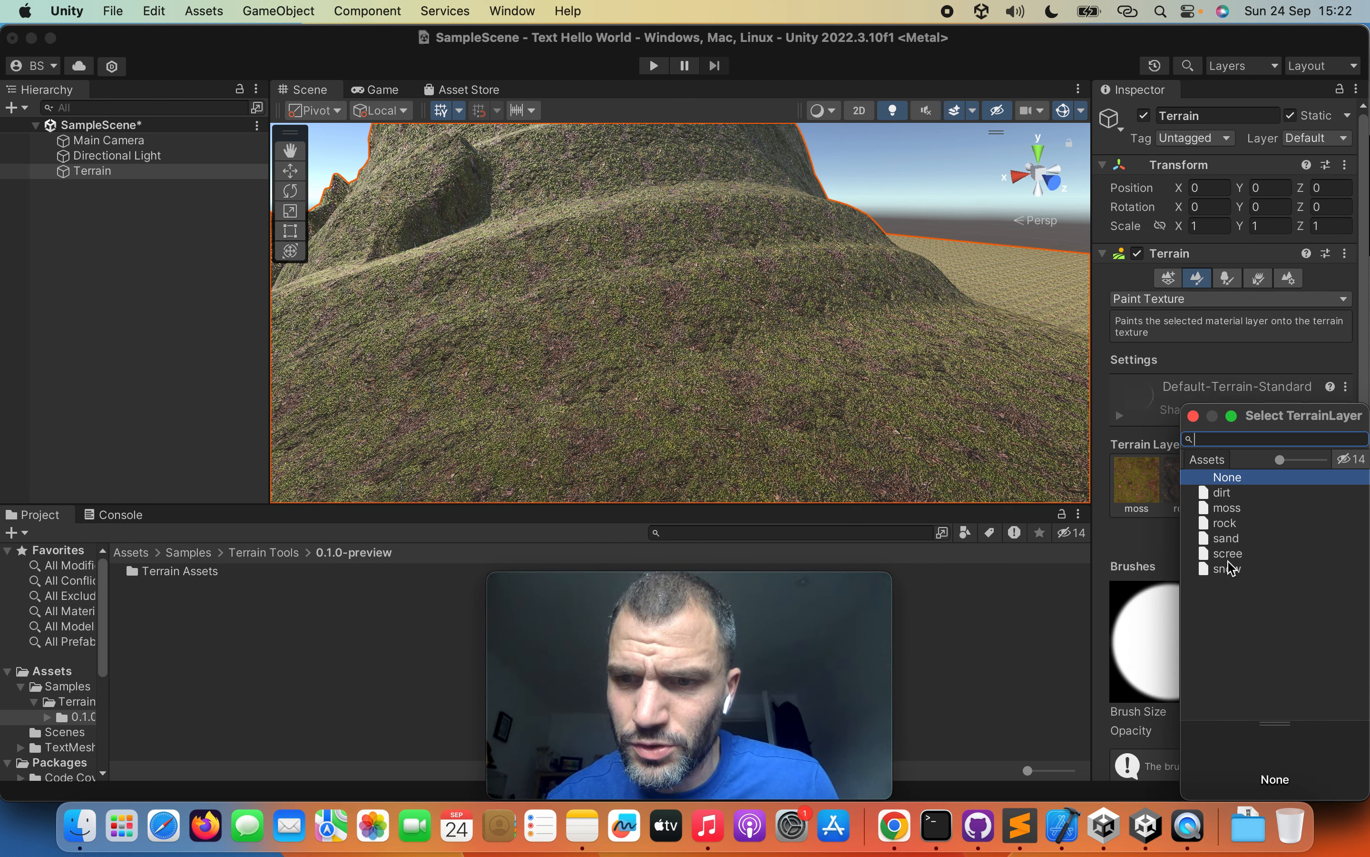
pyautogui.click(1226, 568)
pyautogui.doubleClick(1226, 568)
pyautogui.click(1257, 532)
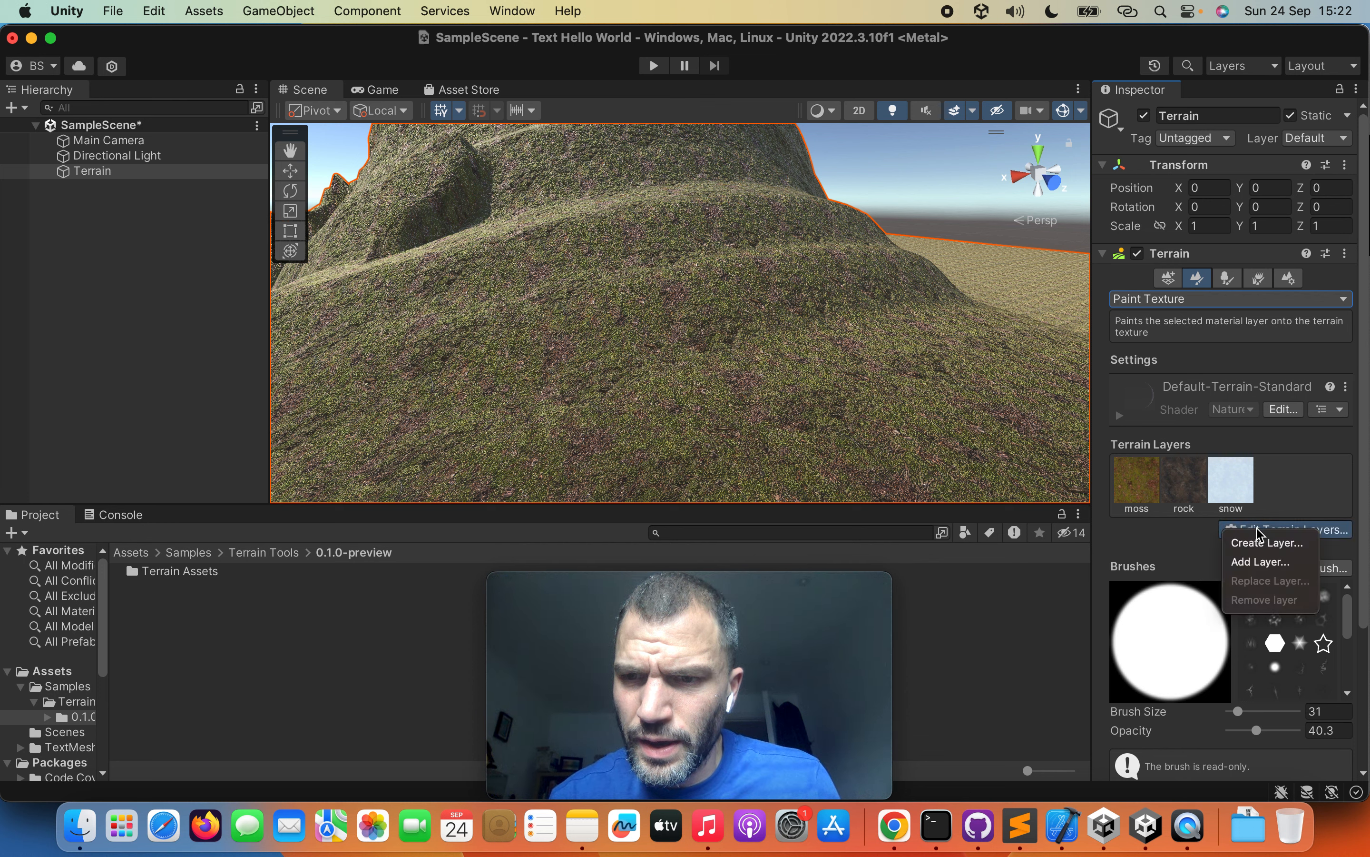
pyautogui.click(1253, 562)
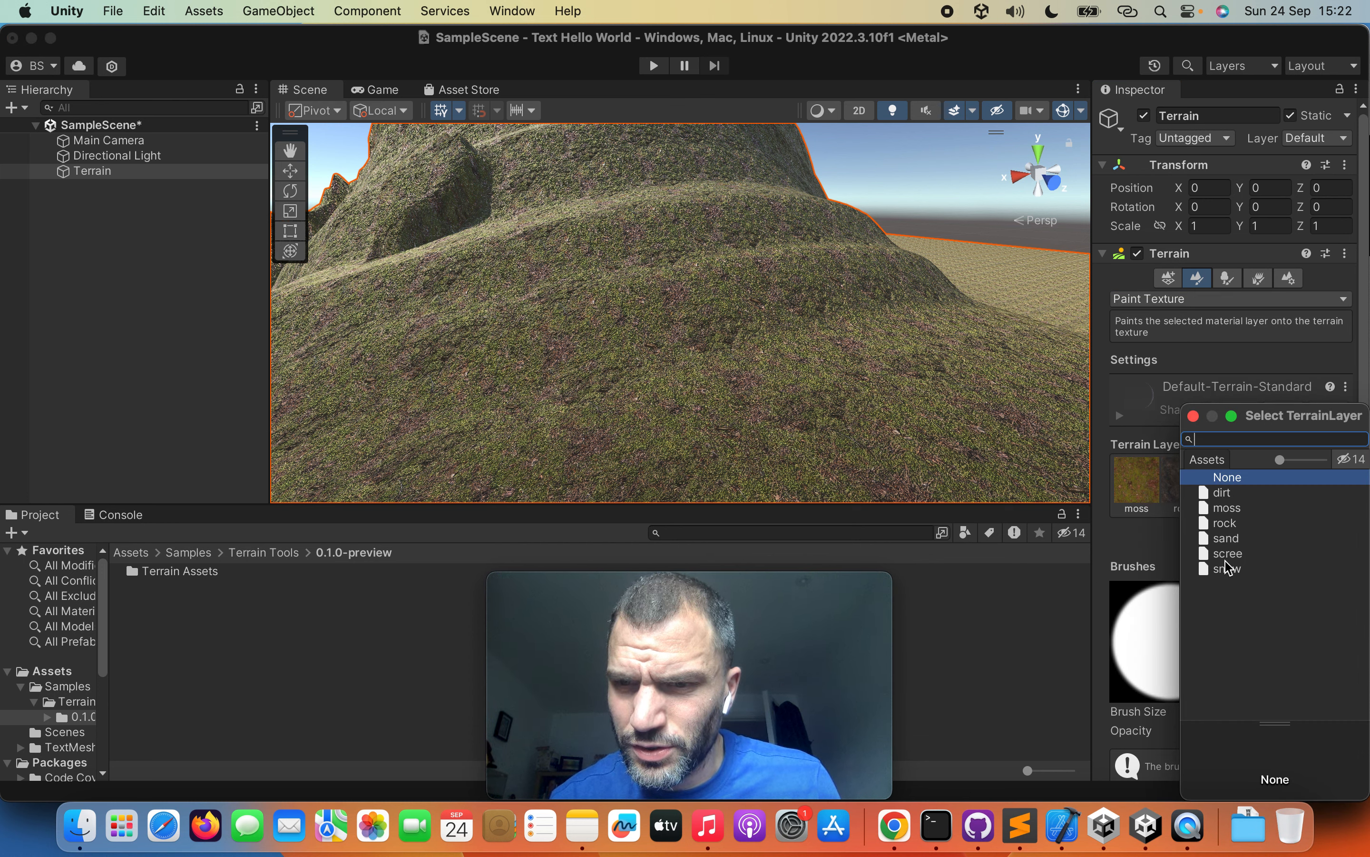
pyautogui.doubleClick(1227, 553)
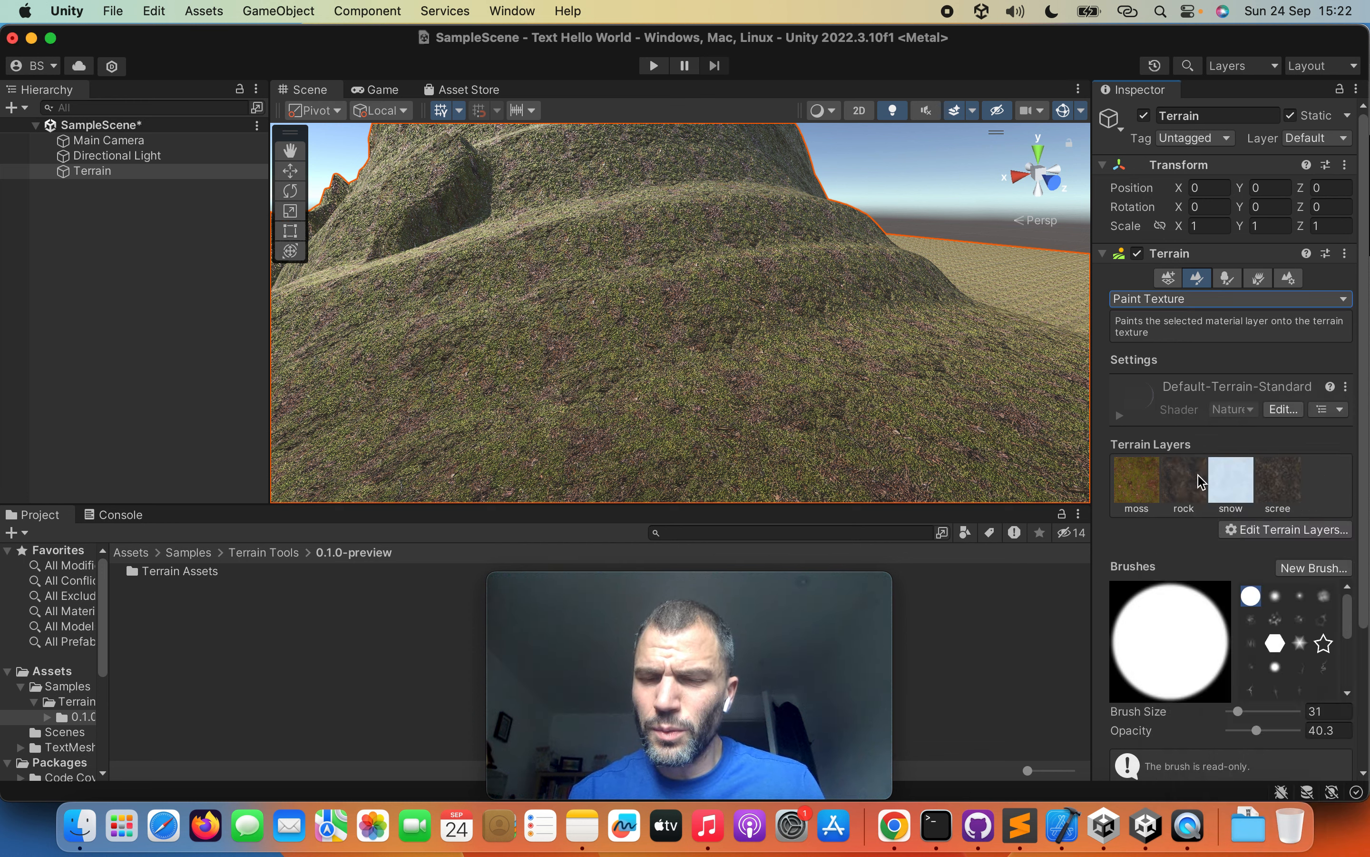
# Step: Select the rock terrain layer and make Paint Texture active with the jagged mountain ridge in view
pyautogui.click(1145, 485)
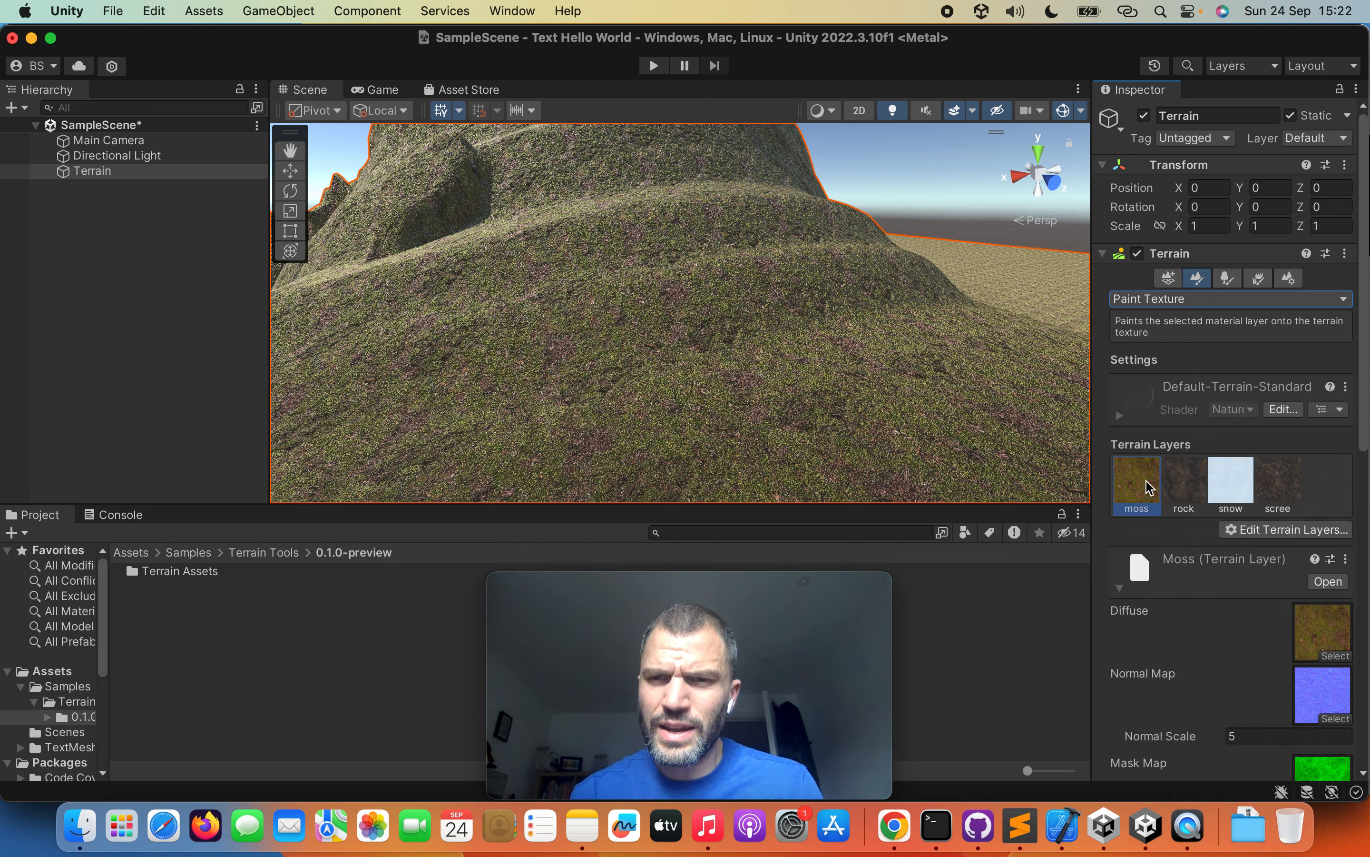
pyautogui.click(1201, 485)
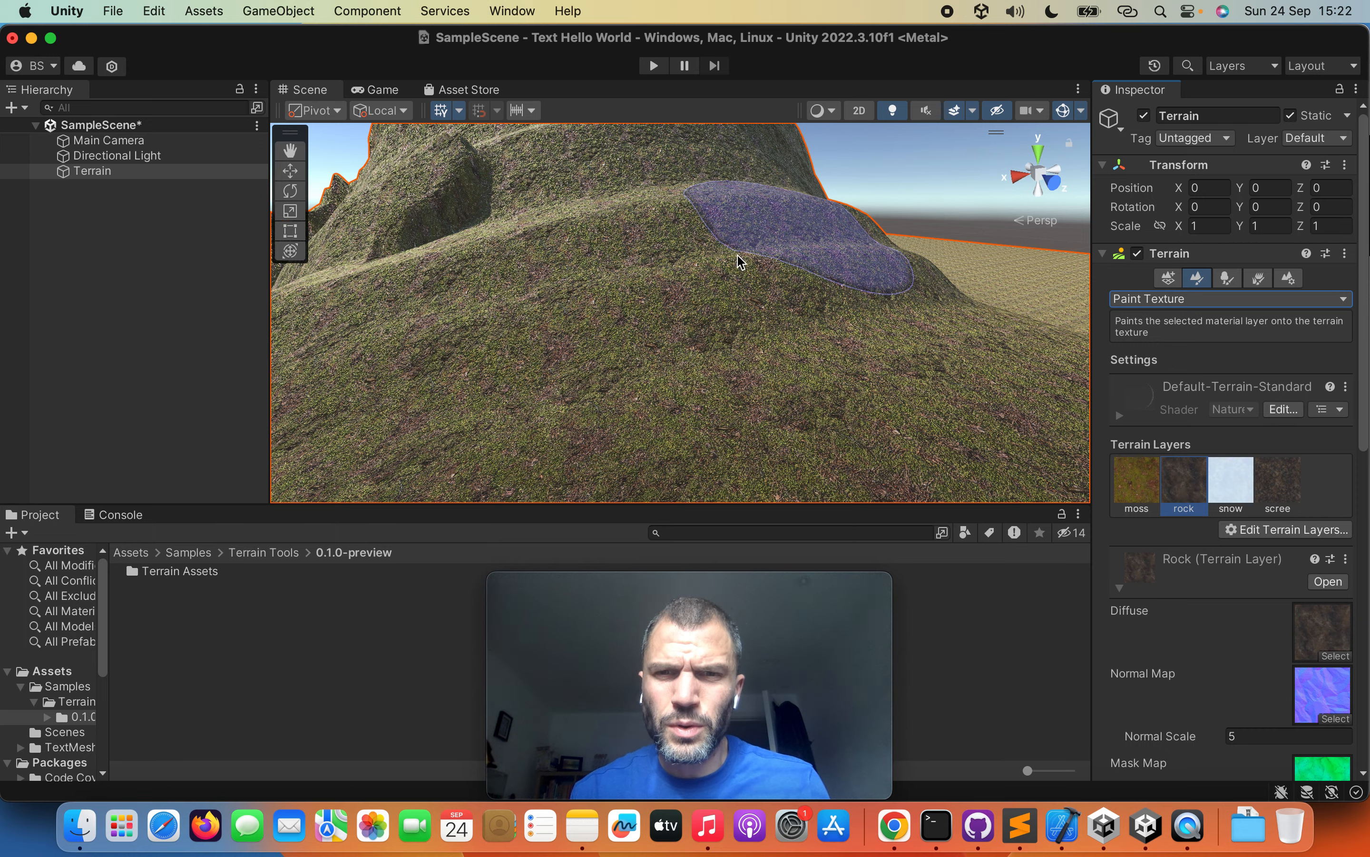
pyautogui.scroll(5, 716, 276)
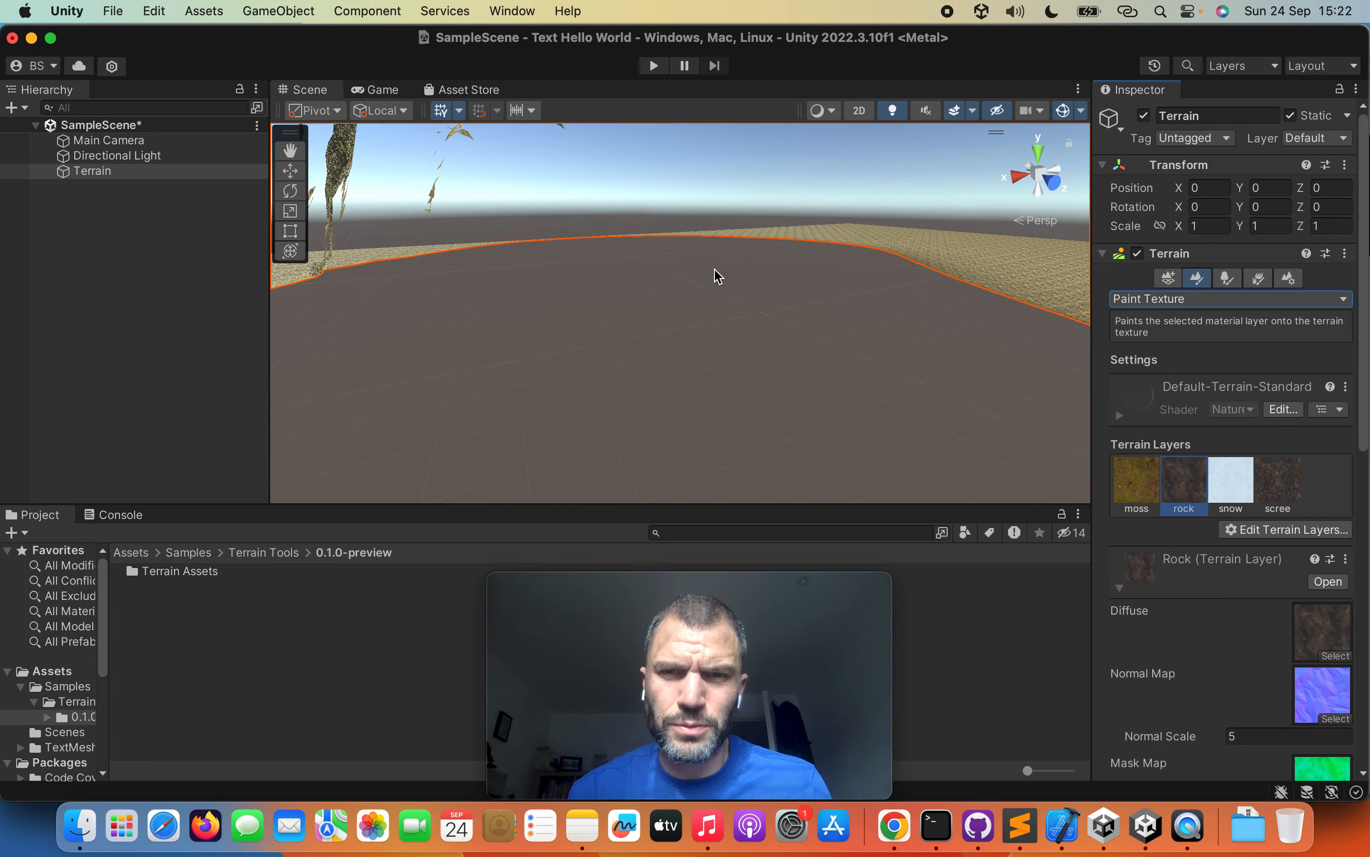
pyautogui.scroll(-8, 716, 276)
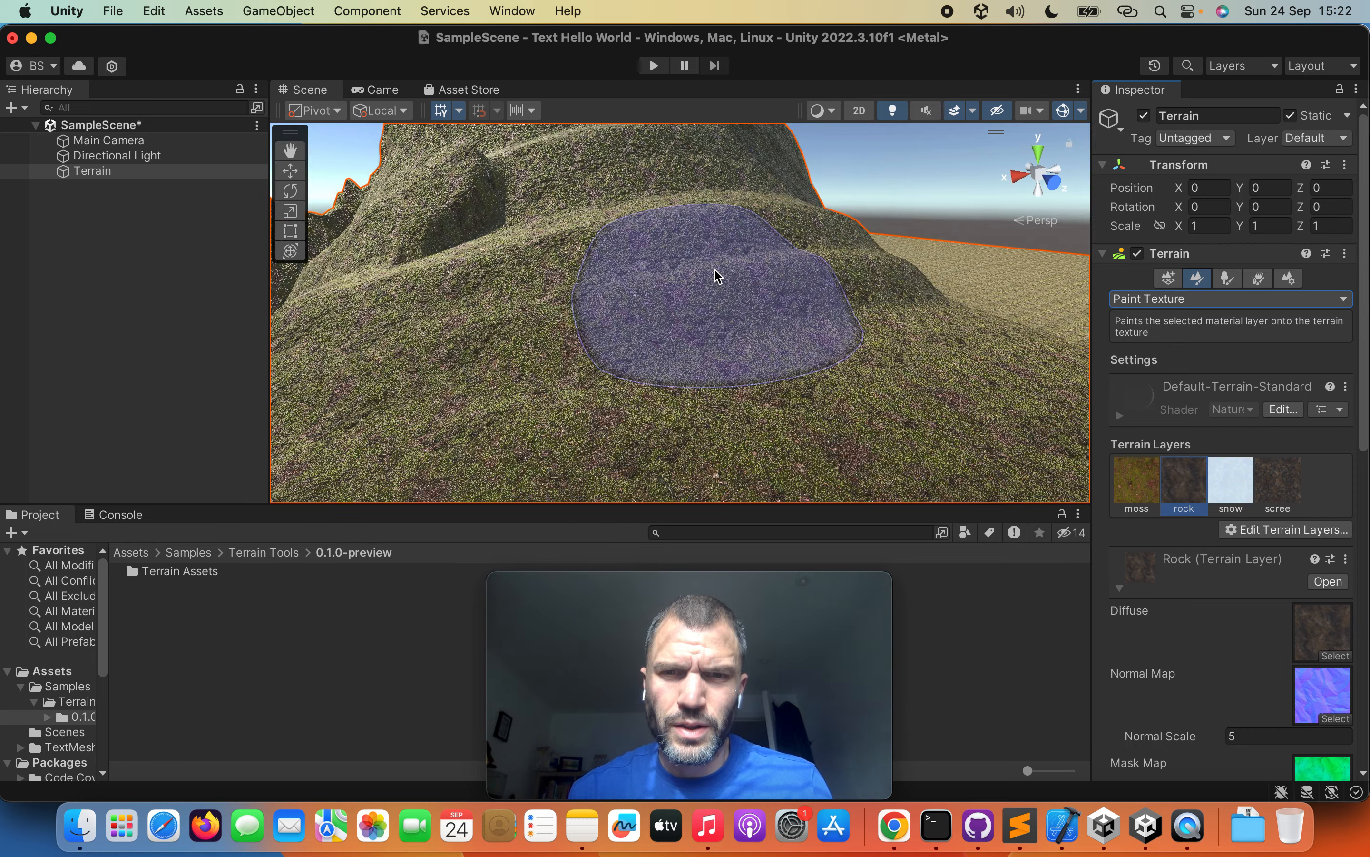
pyautogui.scroll(-8, 716, 276)
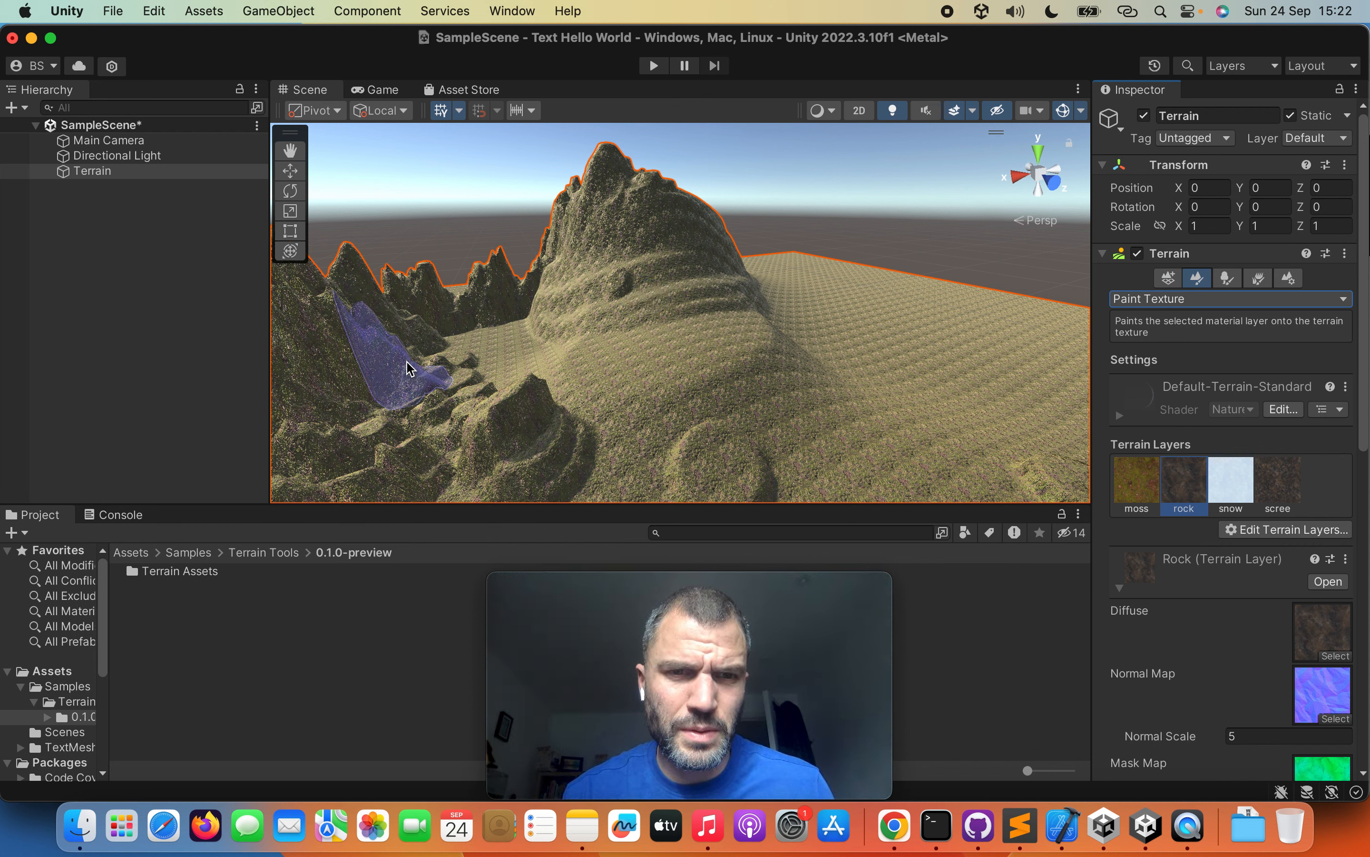
pyautogui.click(290, 150)
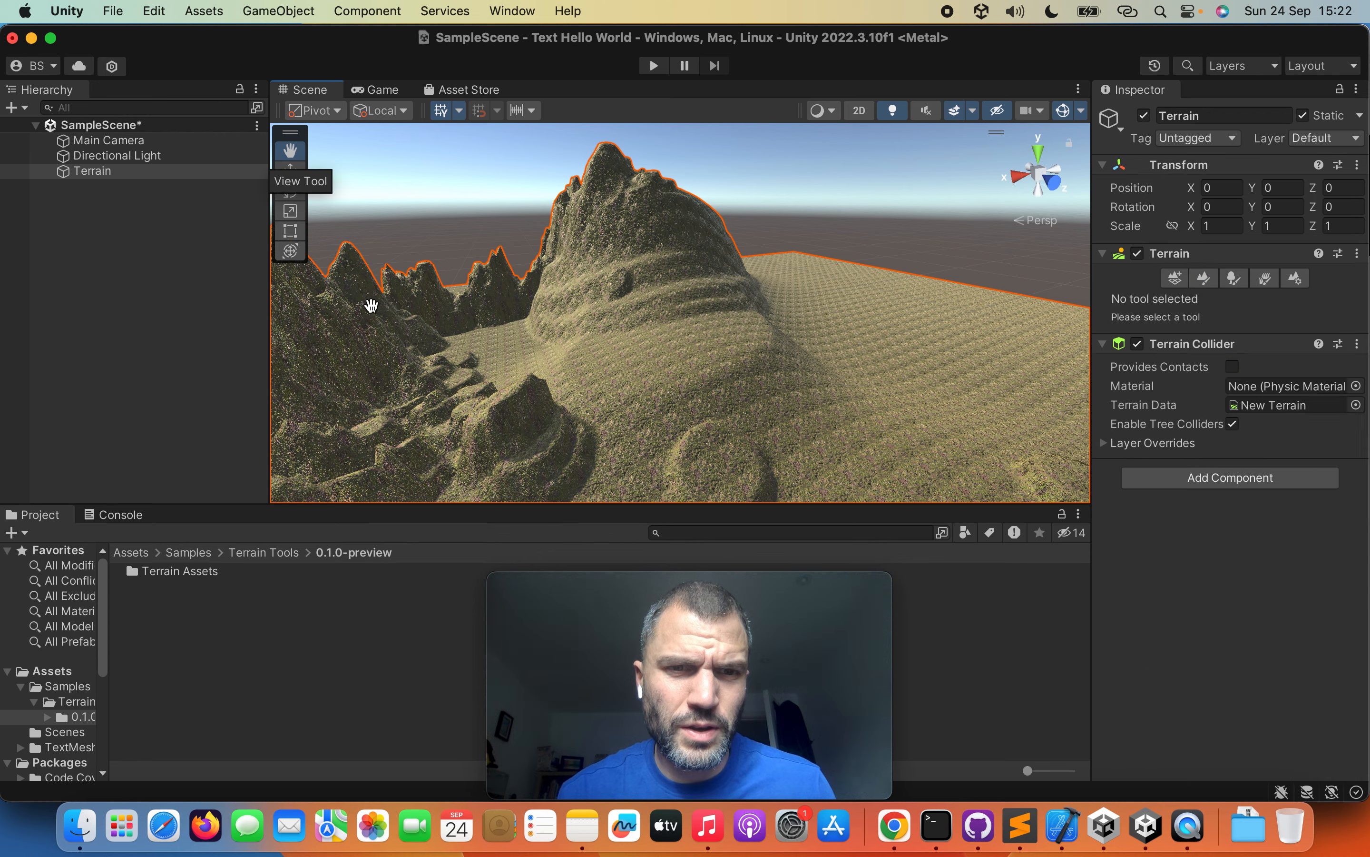
pyautogui.moveTo(461, 322); pyautogui.dragTo(507, 315)
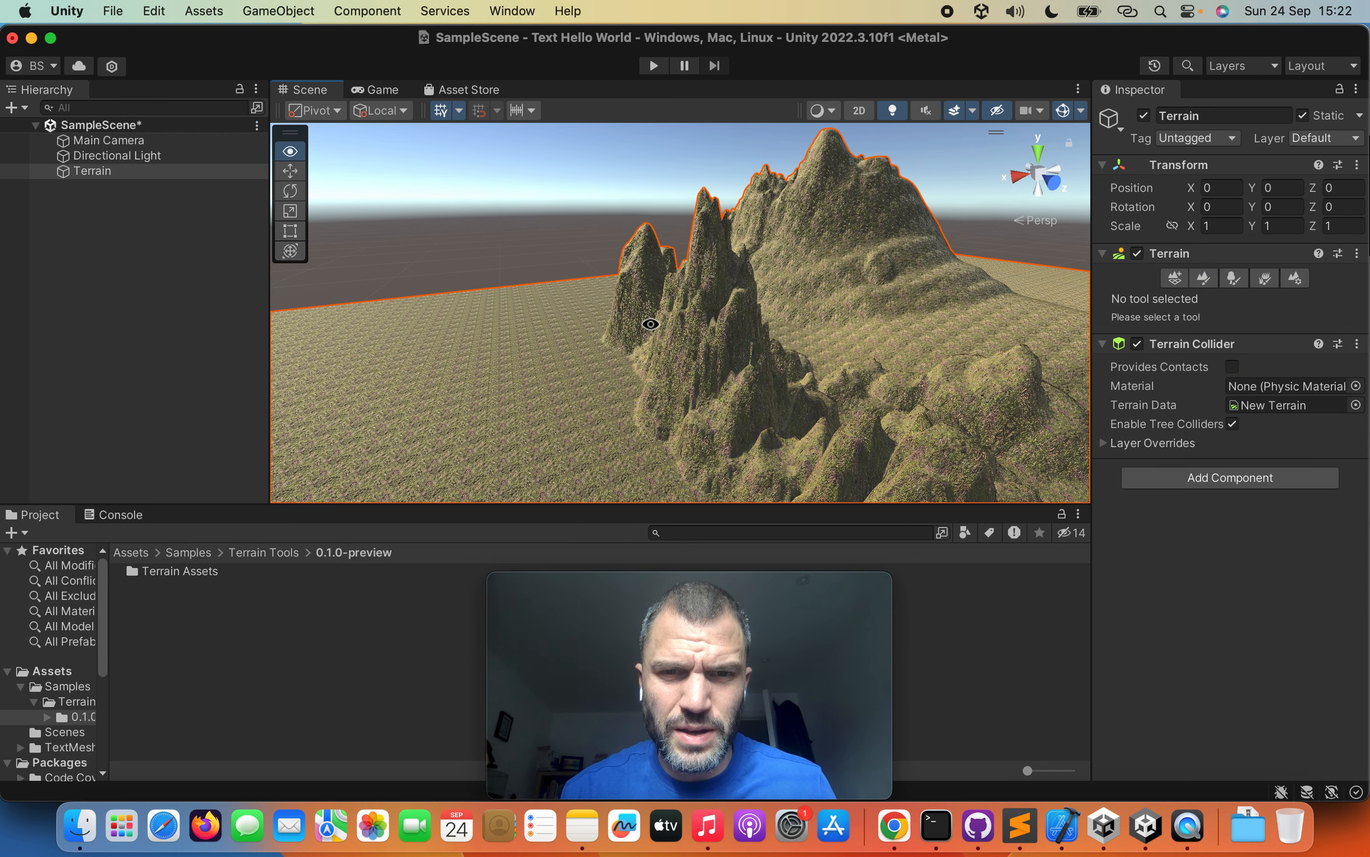
pyautogui.keyDown('alt'); pyautogui.moveTo(649, 327); pyautogui.dragTo(820, 391); pyautogui.keyUp('alt')
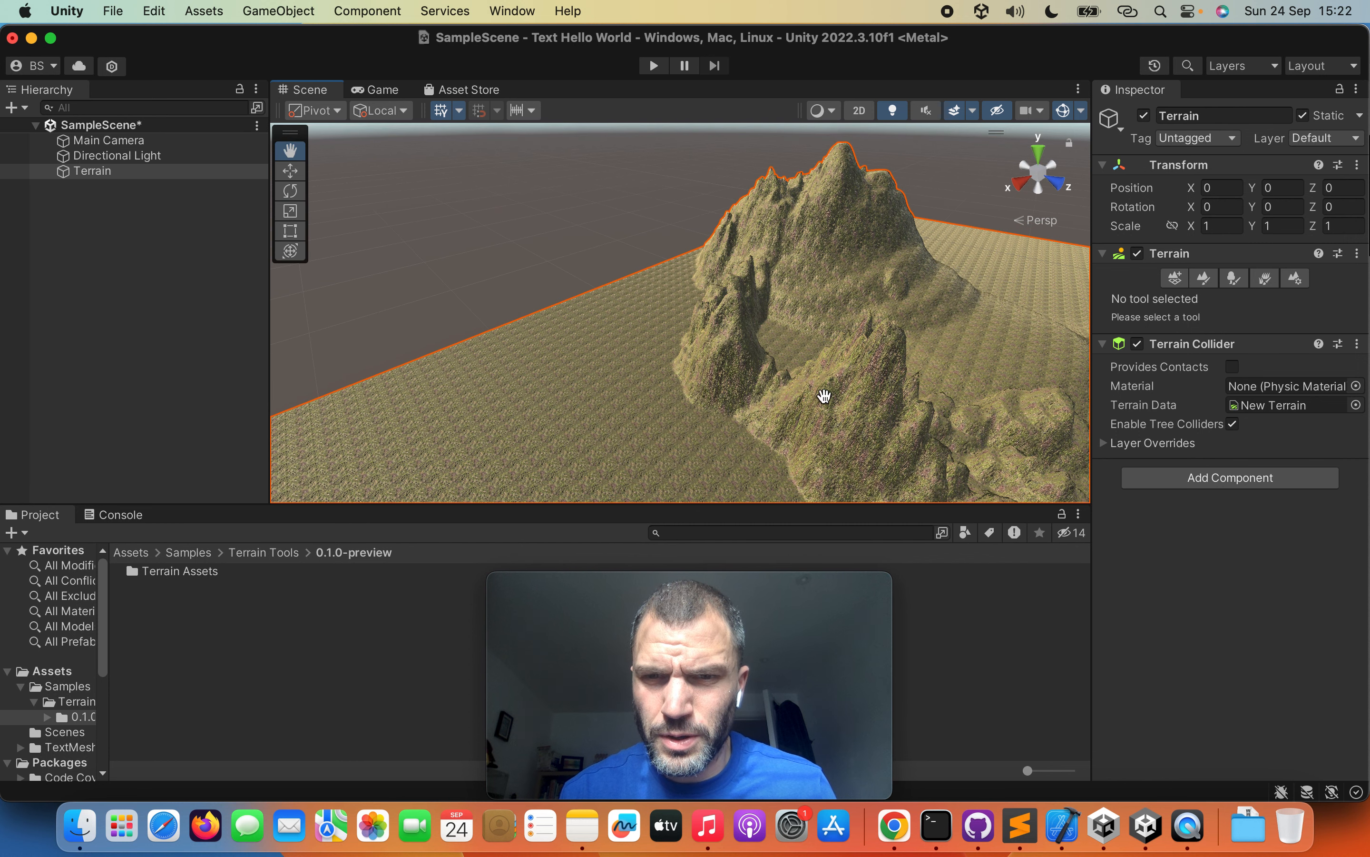
pyautogui.click(1205, 279)
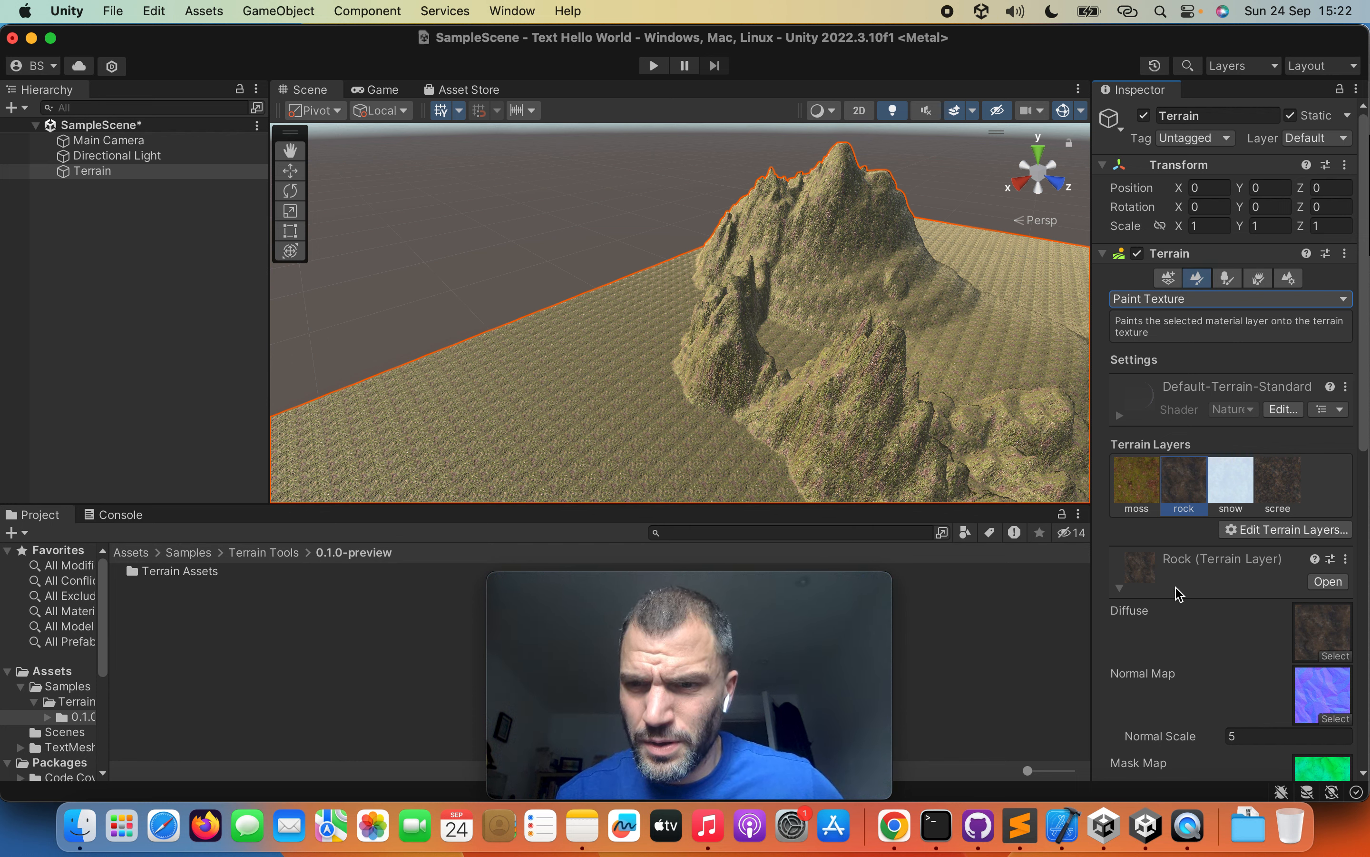
# Step: Try painting the rock layer over the mountain ridge with a brush size of 285, and undo the painting
pyautogui.scroll(-5, 1184, 594)
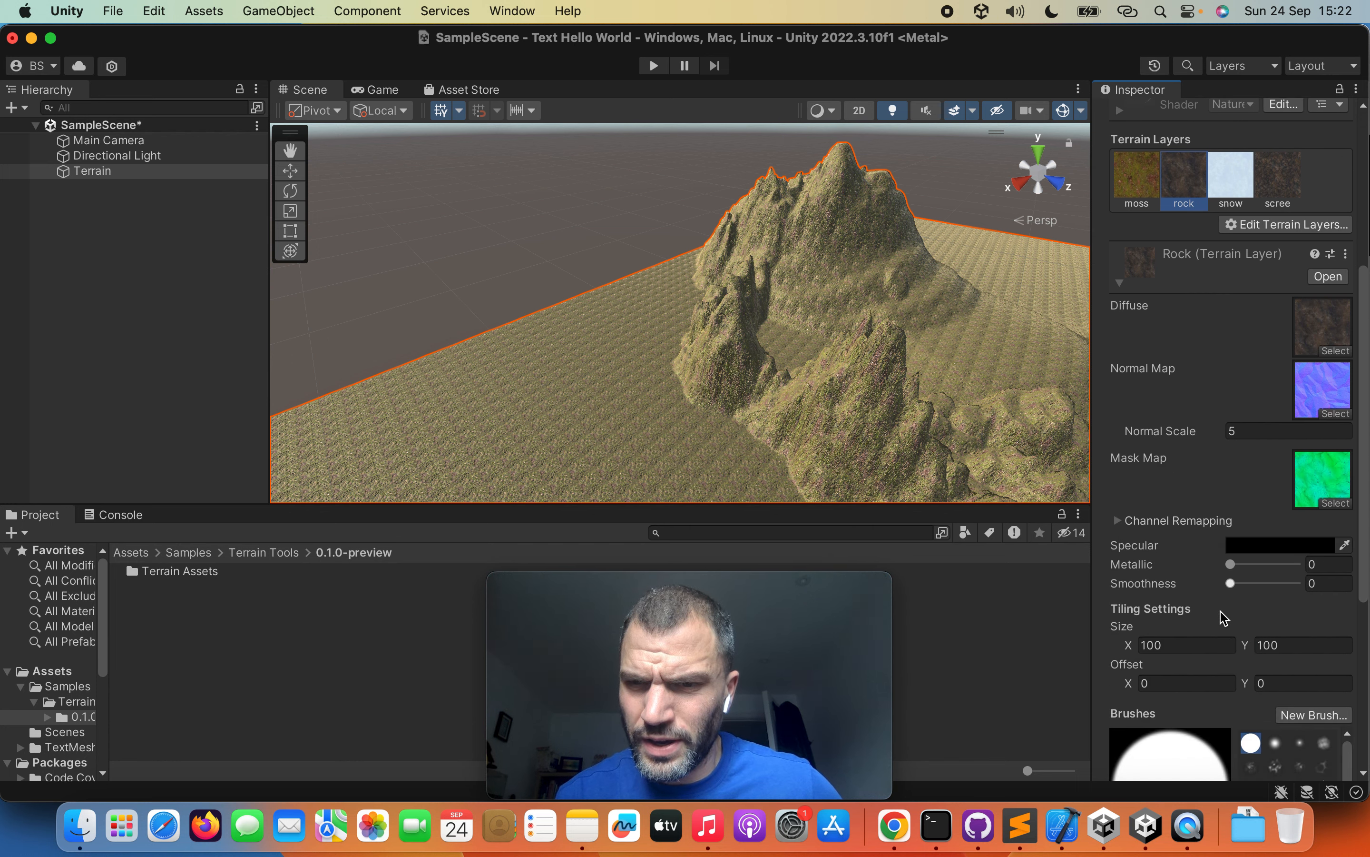
pyautogui.scroll(-3, 1218, 612)
pyautogui.scroll(-2, 1222, 623)
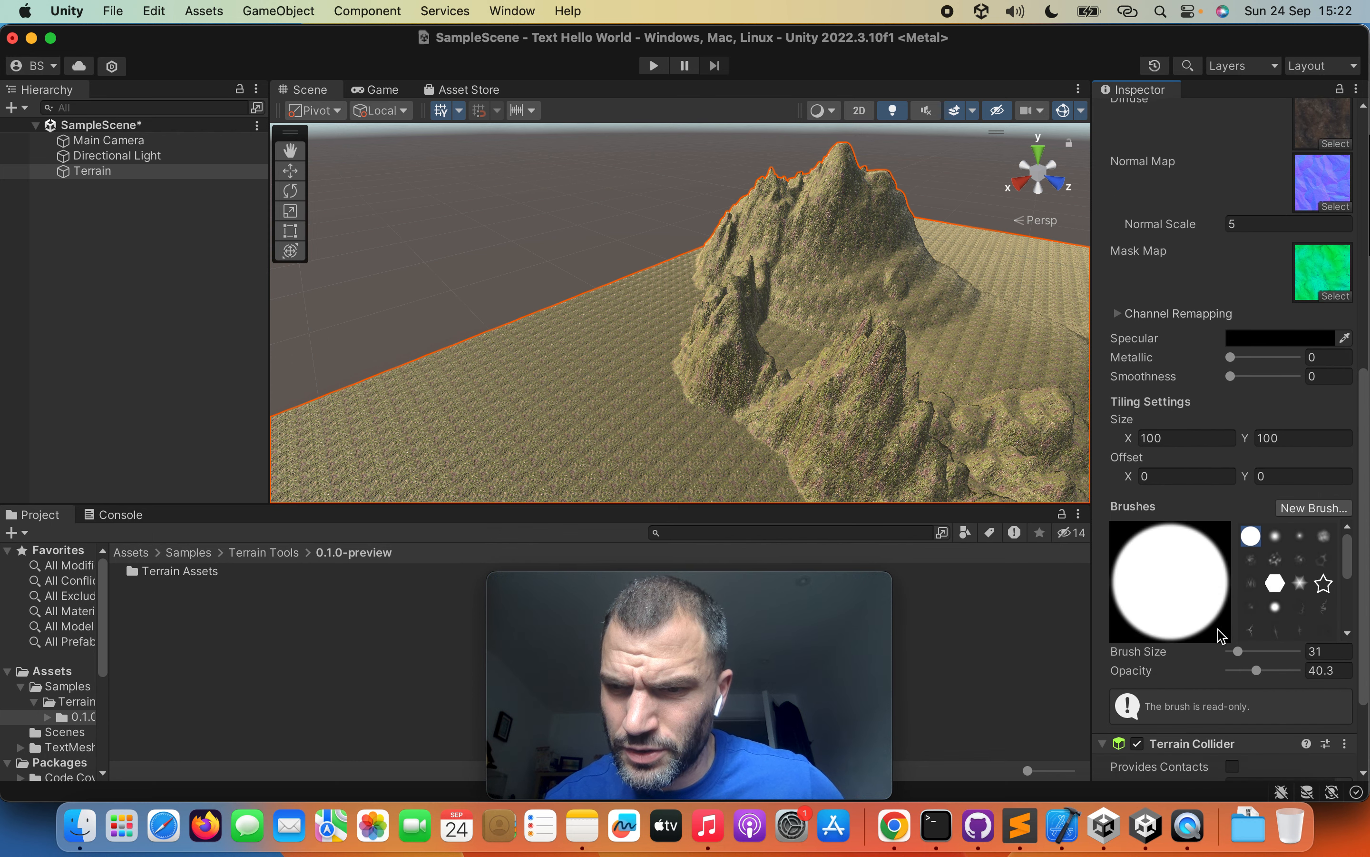
pyautogui.click(1239, 652)
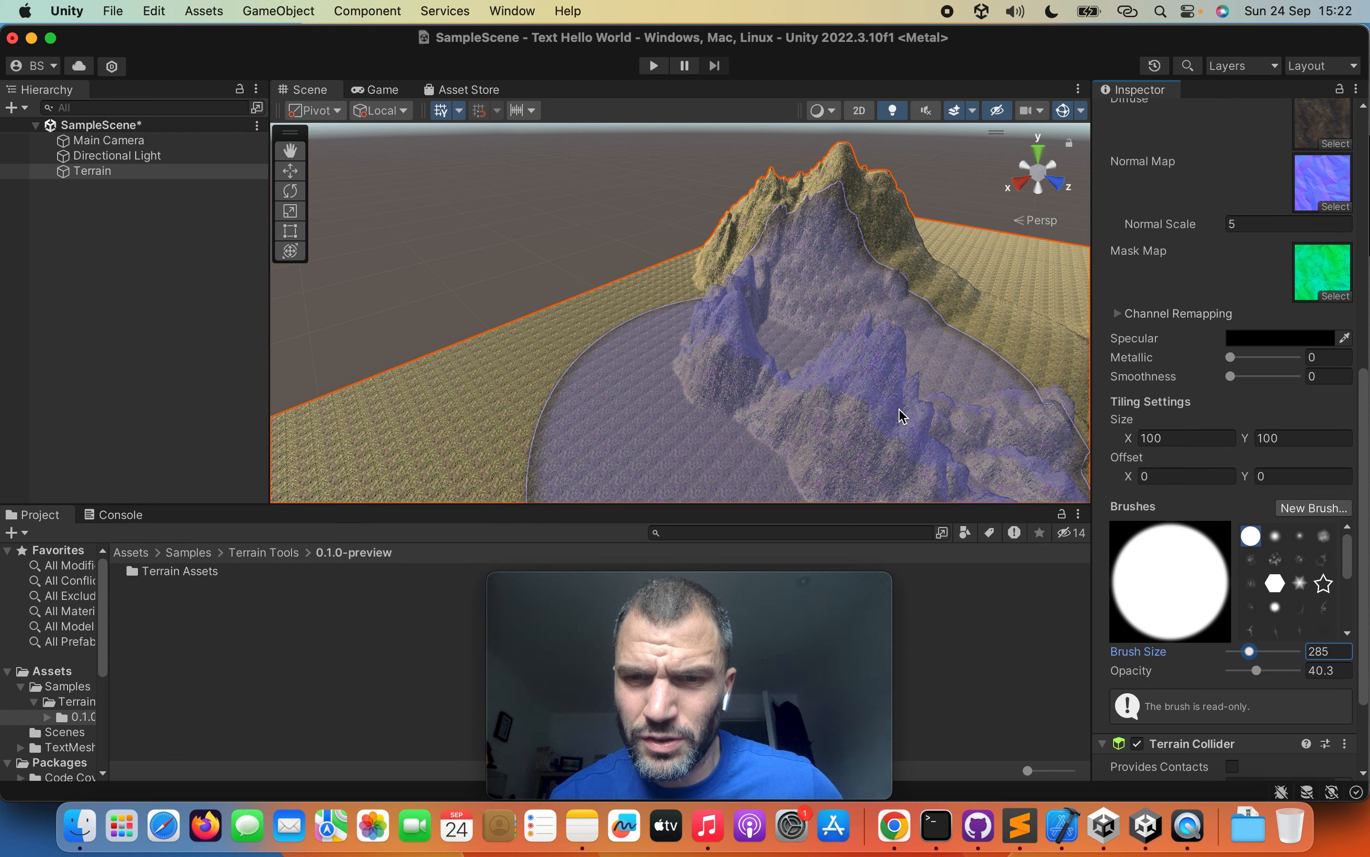
pyautogui.moveTo(899, 409)
pyautogui.mouseDown()
pyautogui.moveTo(941, 426)
pyautogui.moveTo(777, 449)
pyautogui.mouseUp()
pyautogui.scroll(3, 776, 449)
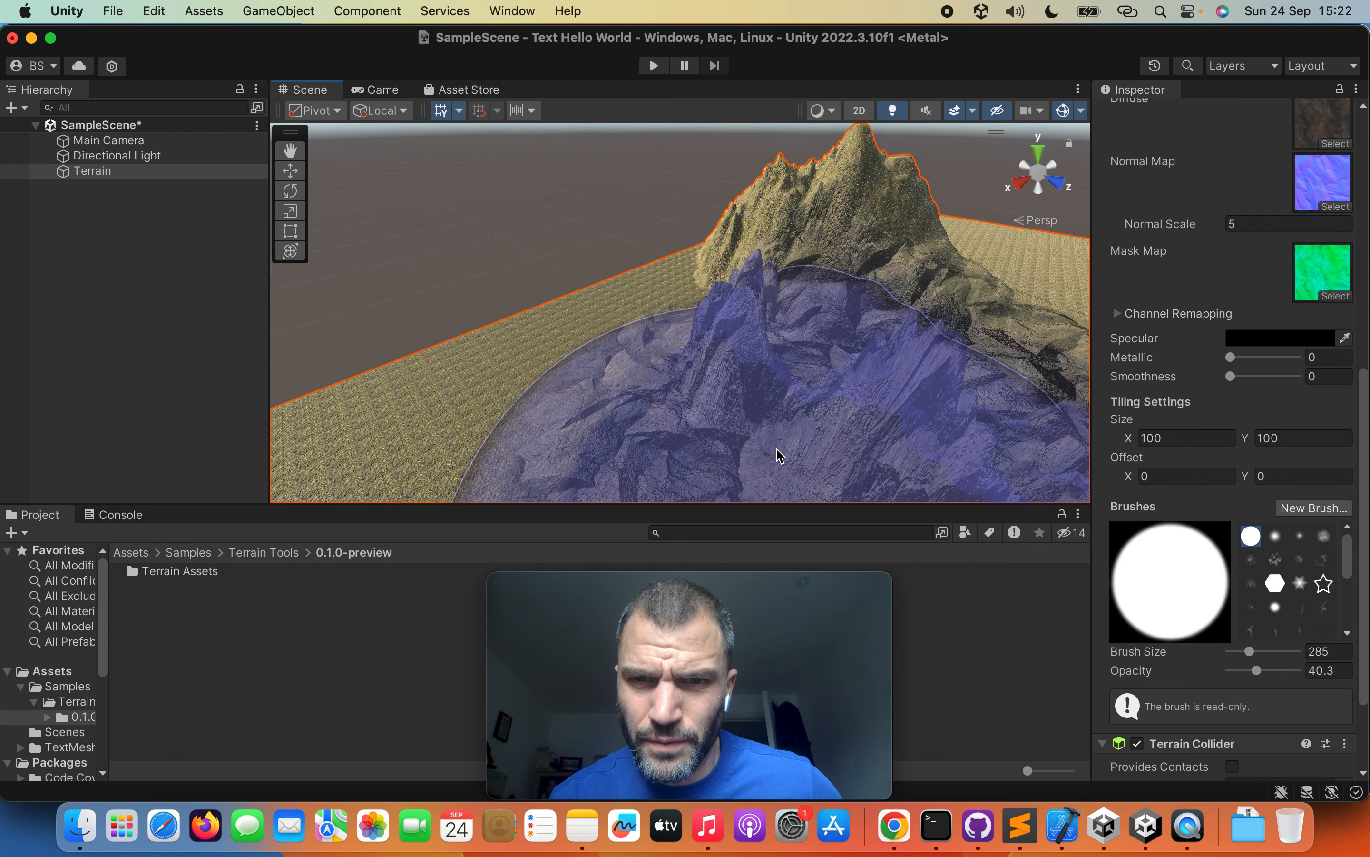
pyautogui.scroll(-5, 777, 453)
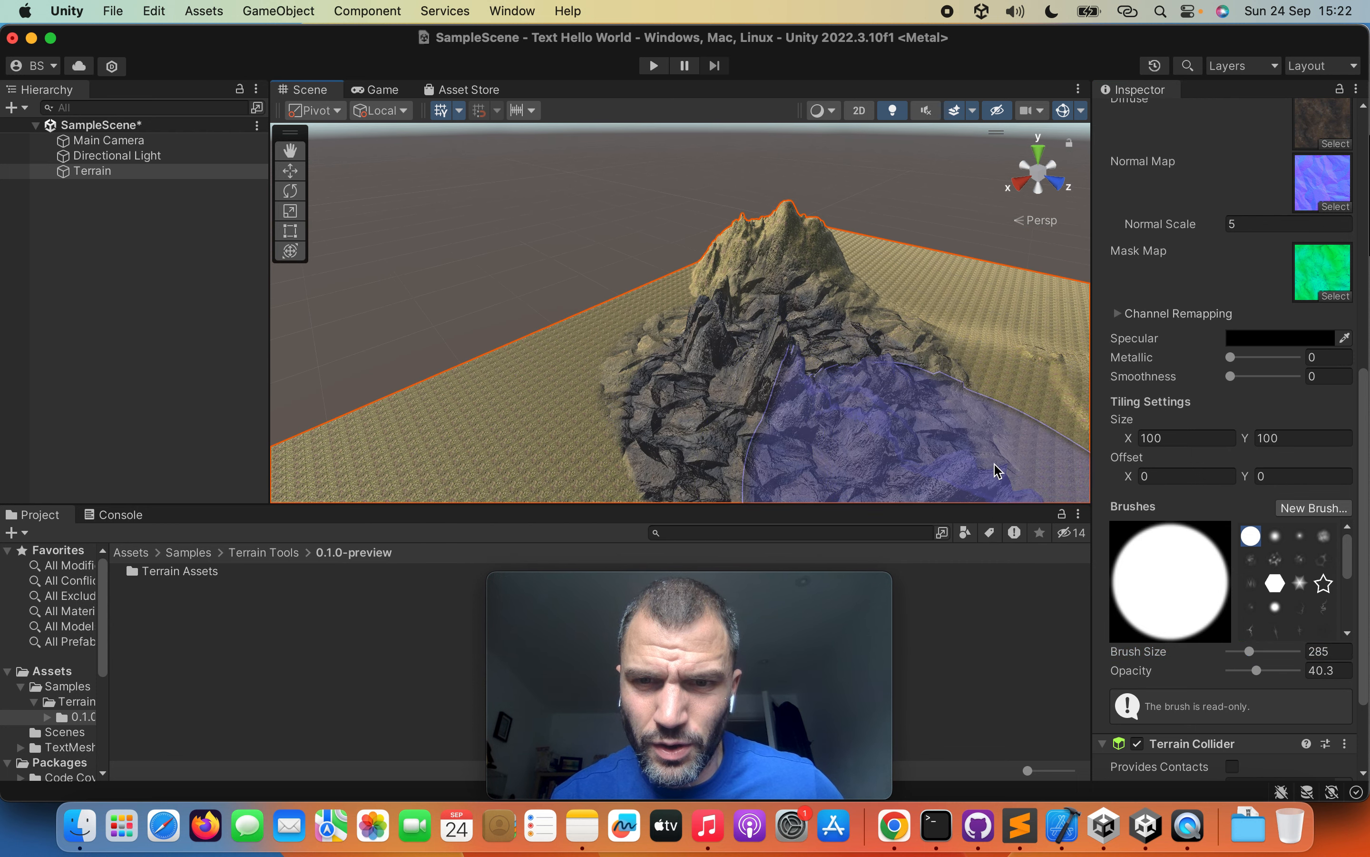
pyautogui.press('super+z')
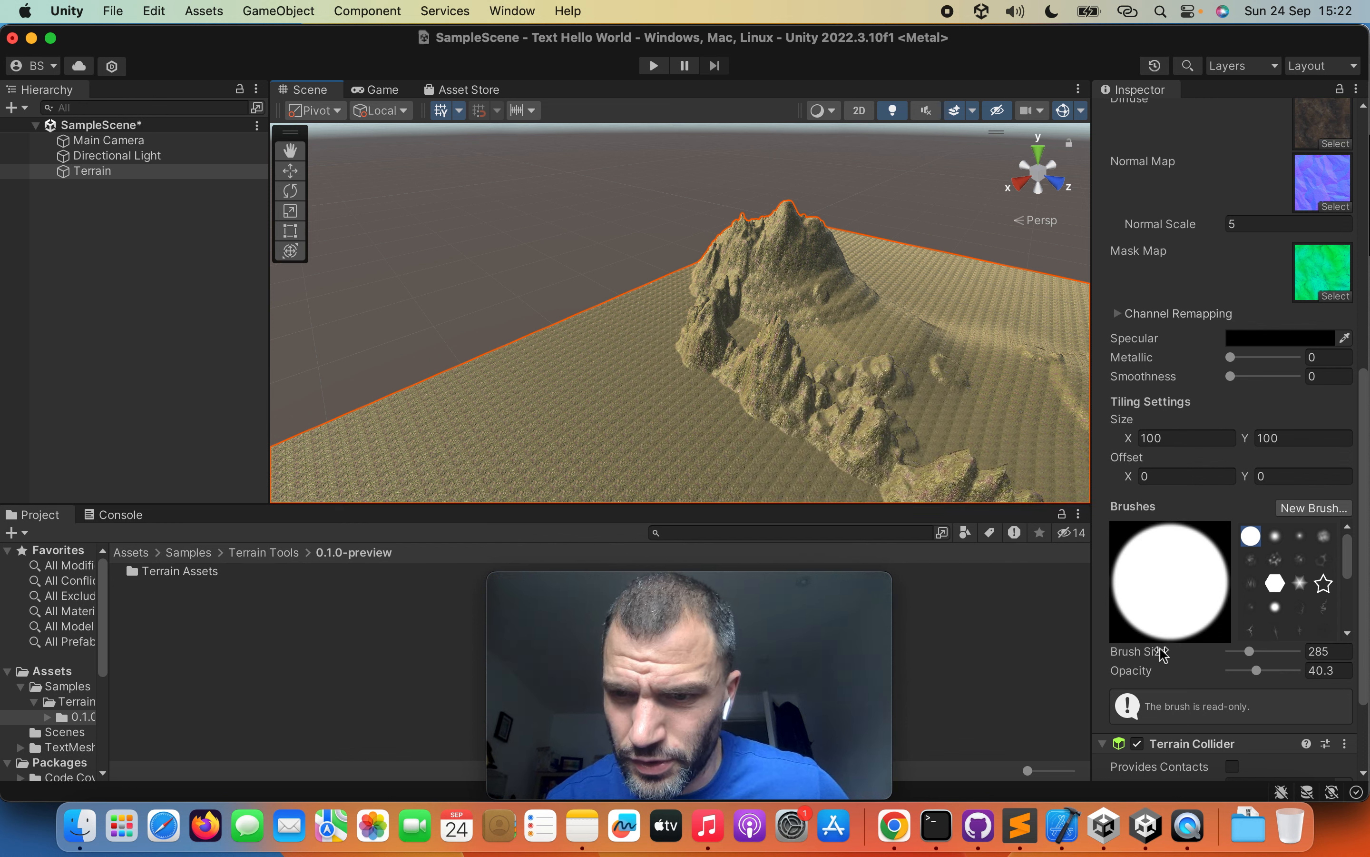
# Step: Set the brush size to 30 and paint the rock layer along the jagged mountain ridge
pyautogui.moveTo(1249, 652); pyautogui.dragTo(1246, 653)
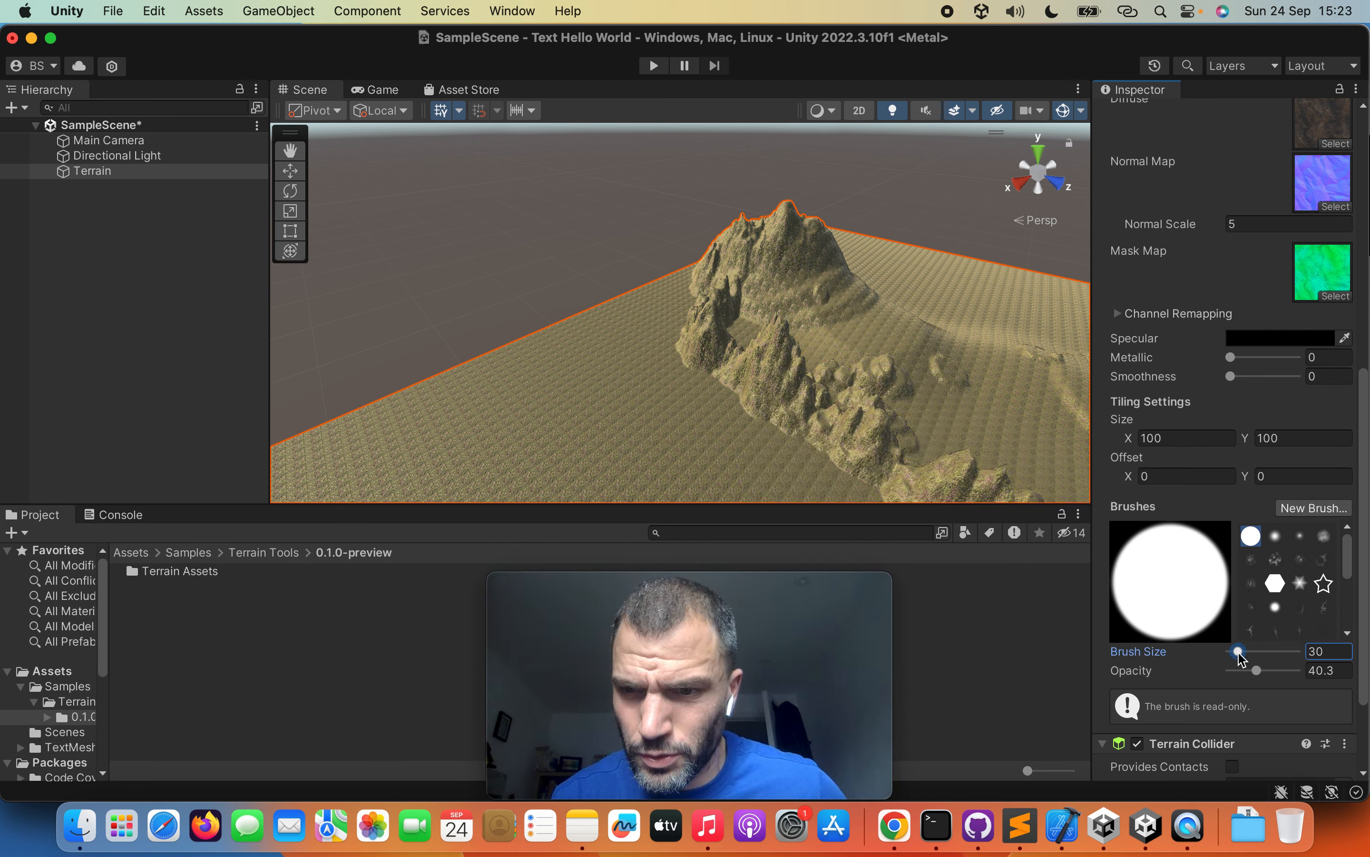
pyautogui.moveTo(827, 409)
pyautogui.mouseDown()
pyautogui.moveTo(779, 407)
pyautogui.moveTo(766, 356)
pyautogui.moveTo(779, 366)
pyautogui.moveTo(744, 340)
pyautogui.moveTo(719, 345)
pyautogui.moveTo(715, 283)
pyautogui.moveTo(694, 335)
pyautogui.moveTo(784, 409)
pyautogui.moveTo(926, 490)
pyautogui.moveTo(1042, 498)
pyautogui.mouseUp()
# Step: Paint the snow layer onto the upper peaks of the rocky ridge with a brush size of 13
pyautogui.scroll(6, 1229, 311)
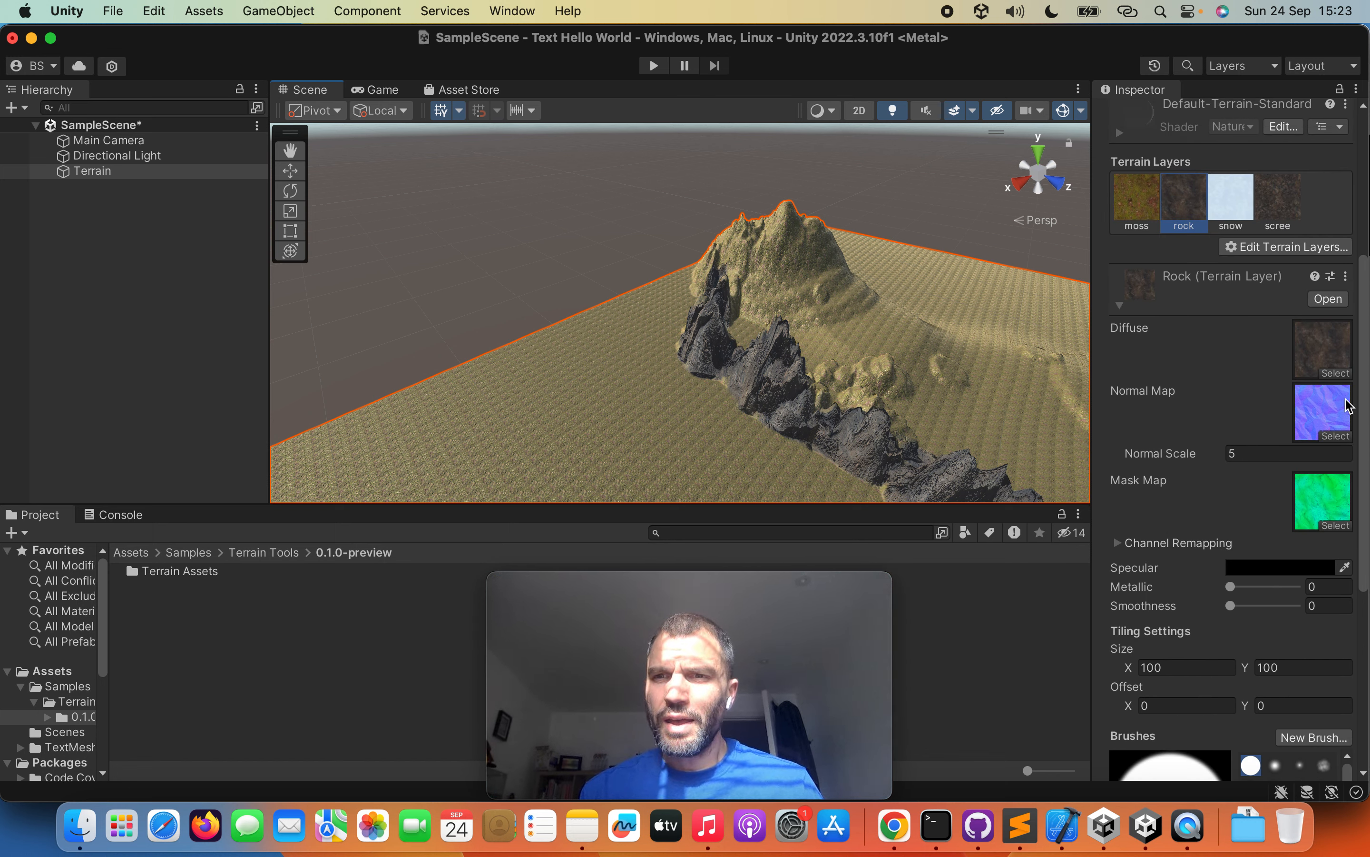
pyautogui.click(1225, 193)
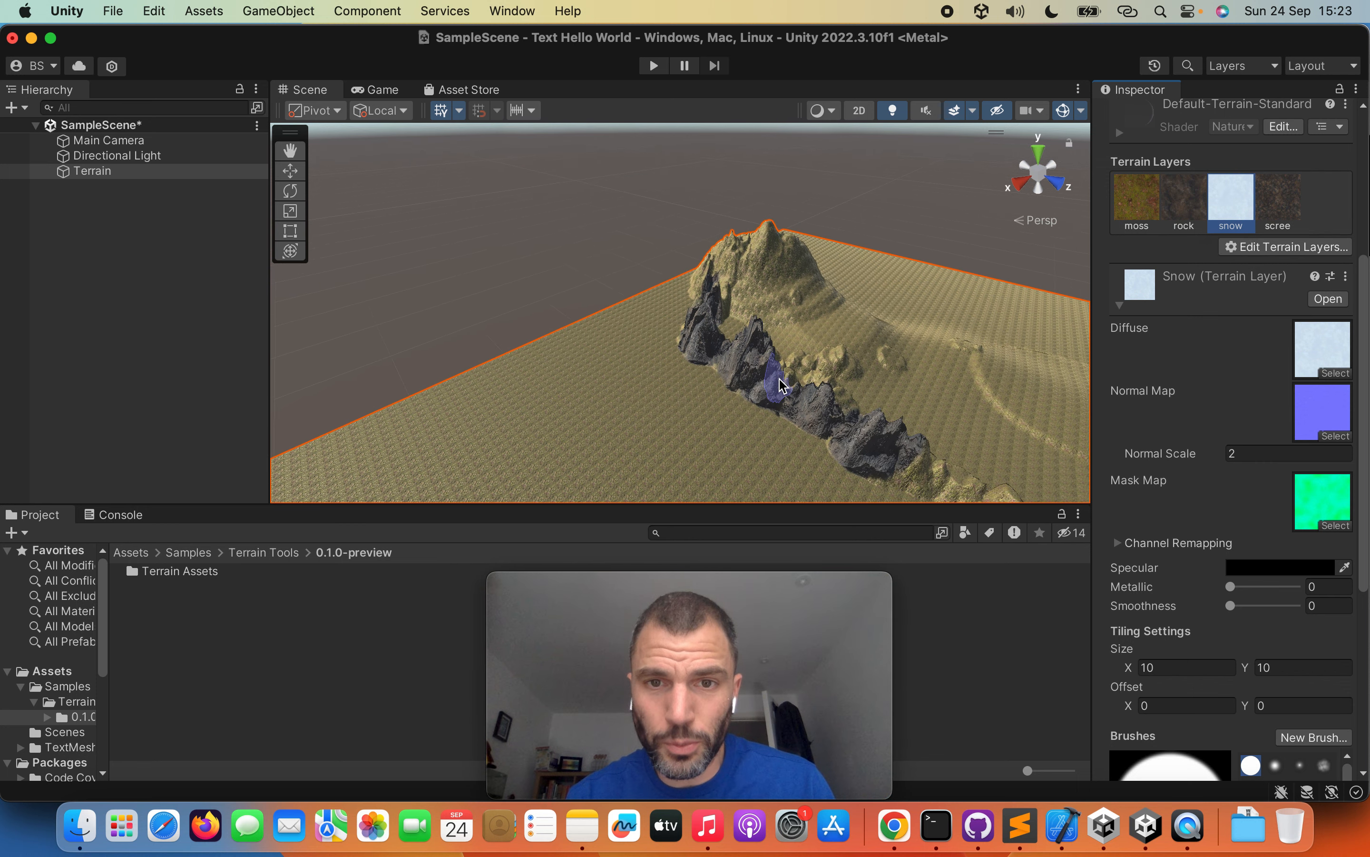
pyautogui.scroll(5, 784, 382)
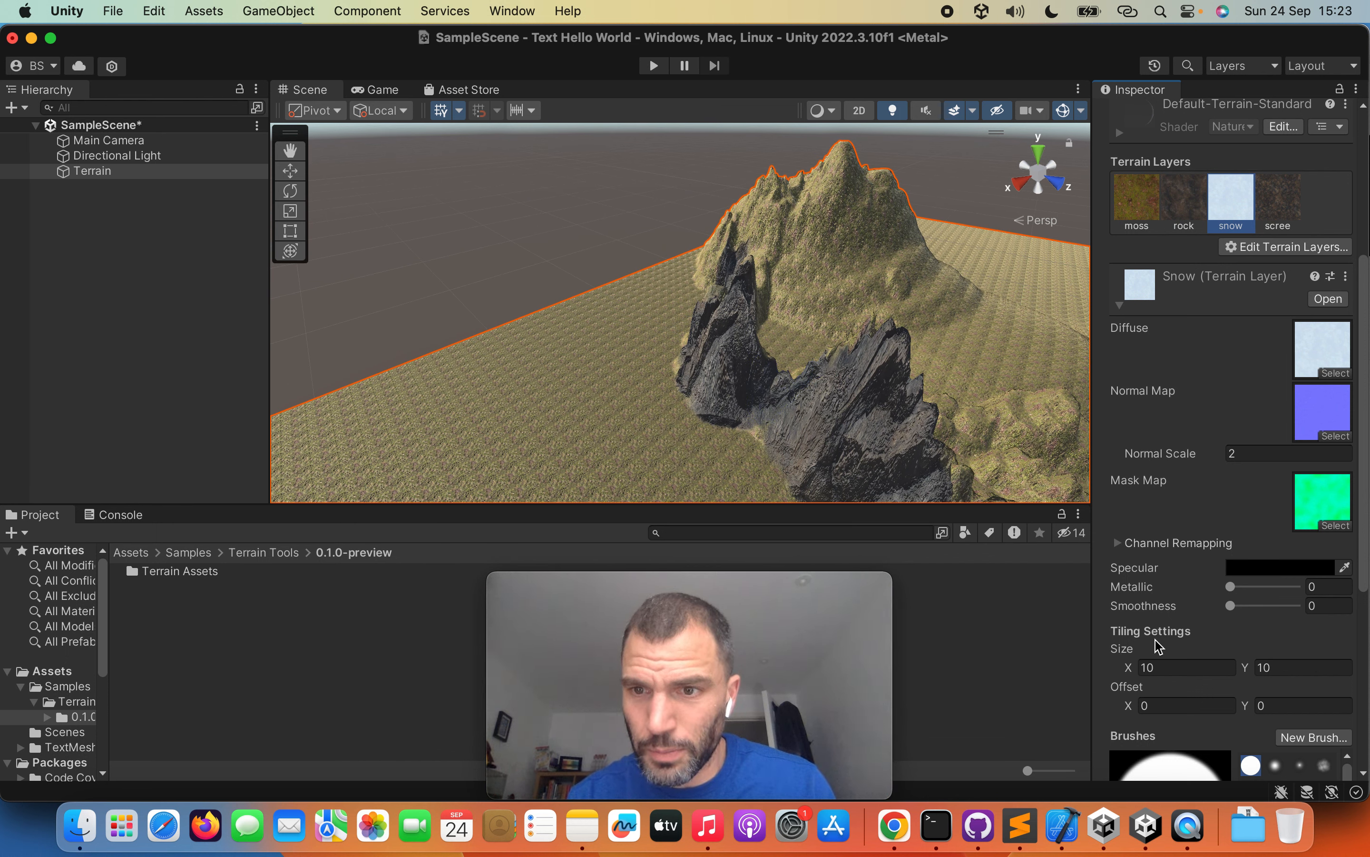
pyautogui.scroll(-6, 1158, 645)
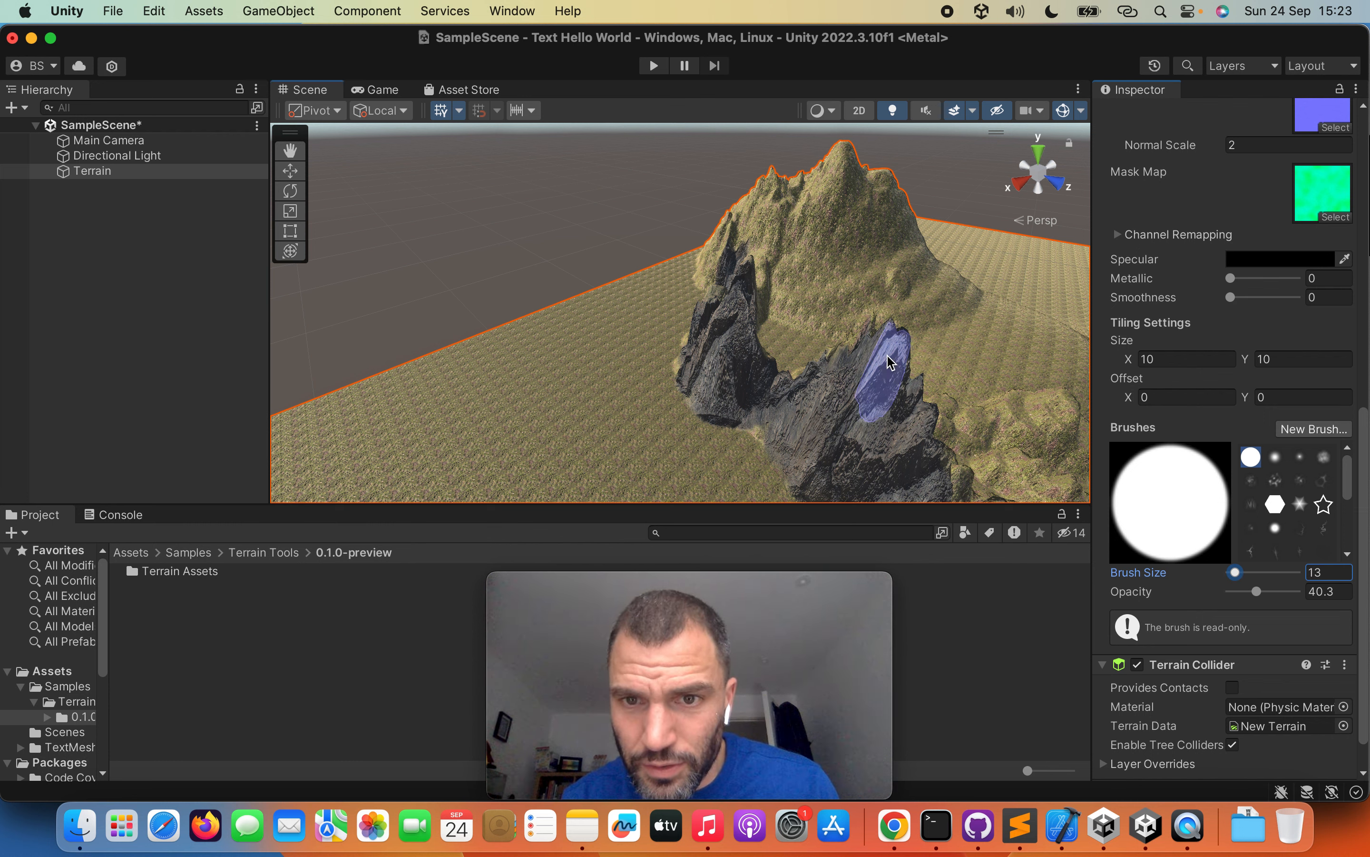
pyautogui.moveTo(861, 344); pyautogui.dragTo(929, 432)
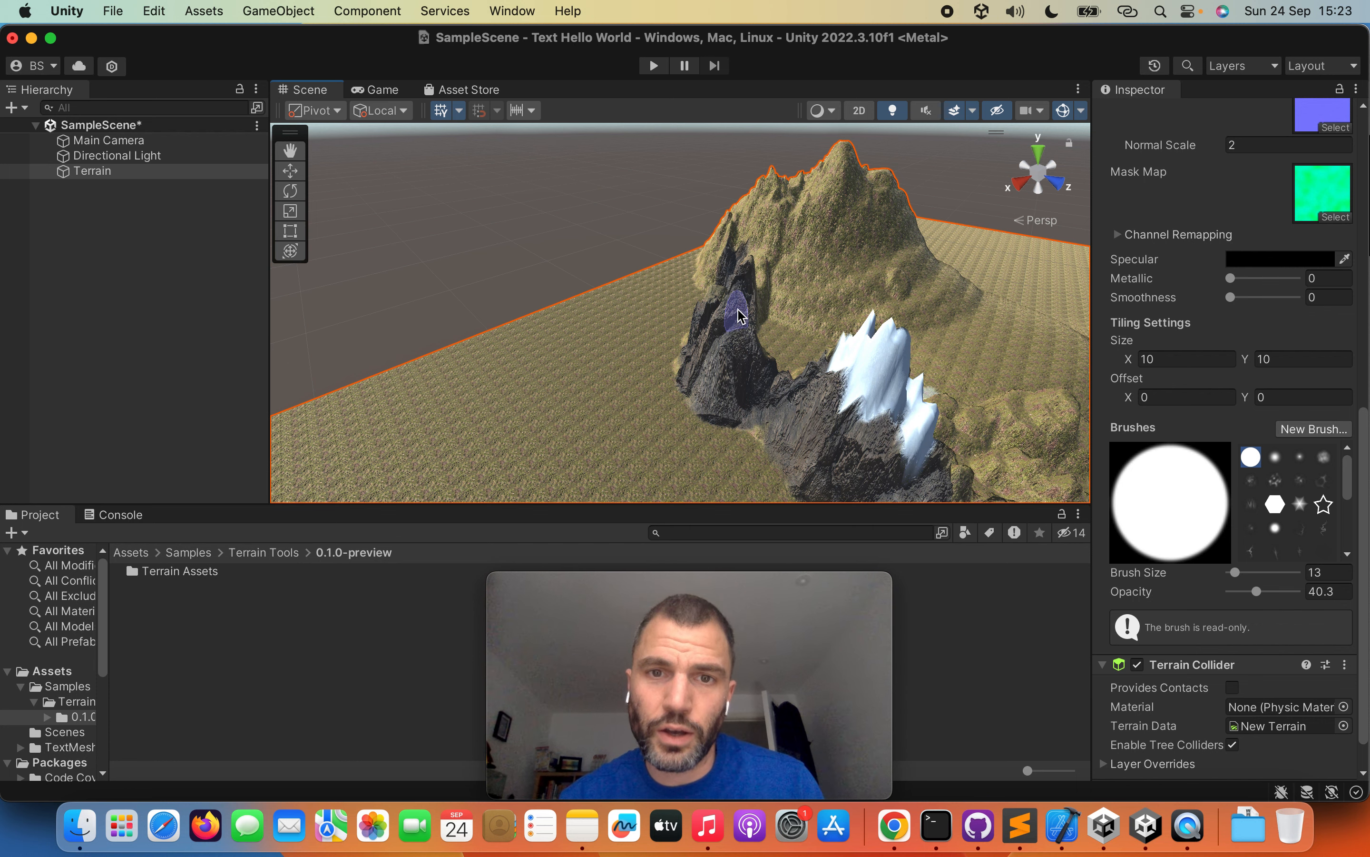
pyautogui.moveTo(730, 311); pyautogui.dragTo(727, 318)
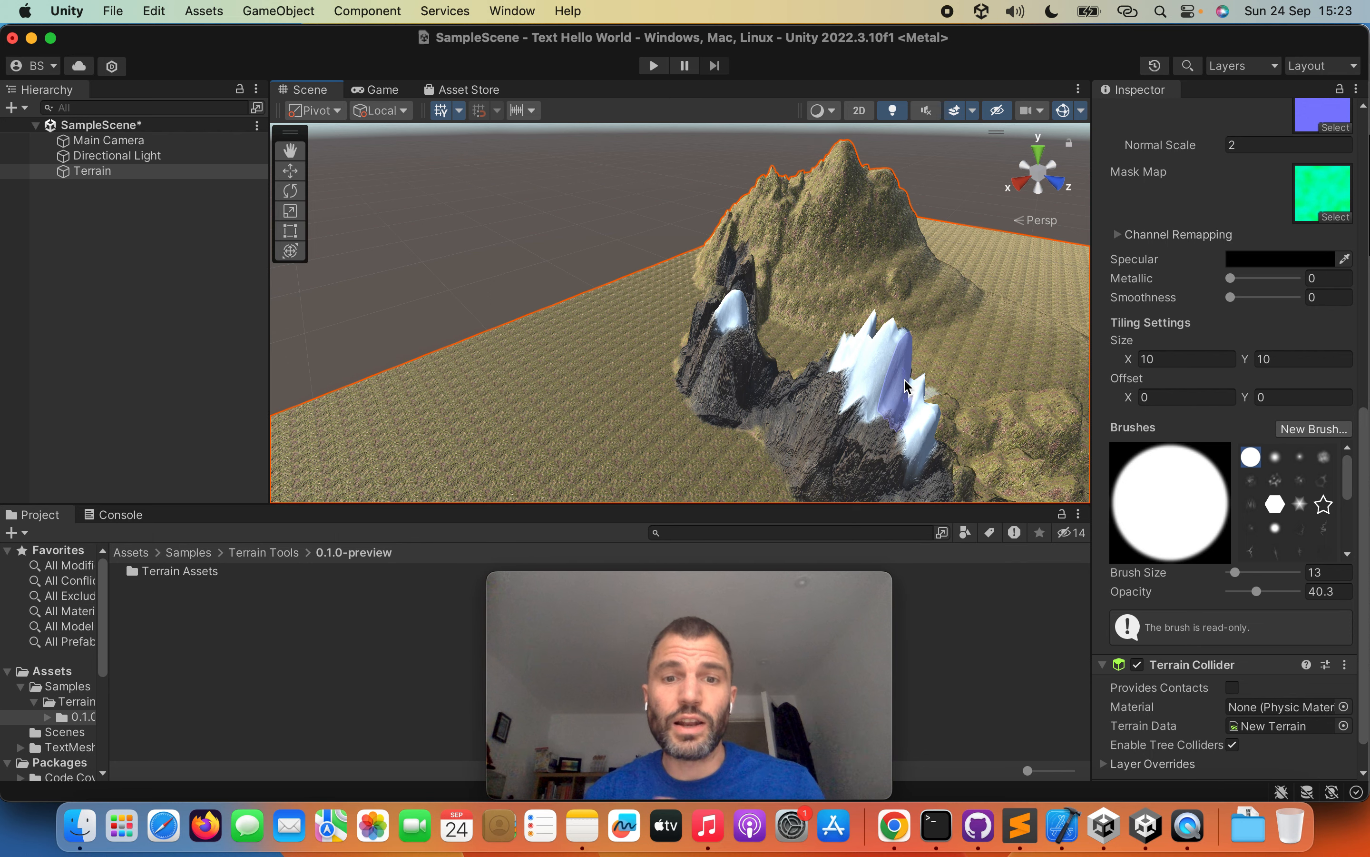
# Step: Switch to the Unity Basics terrain document in Google Docs and look through its remaining instructions and images
pyautogui.hotkey('ctrl', 'Up')
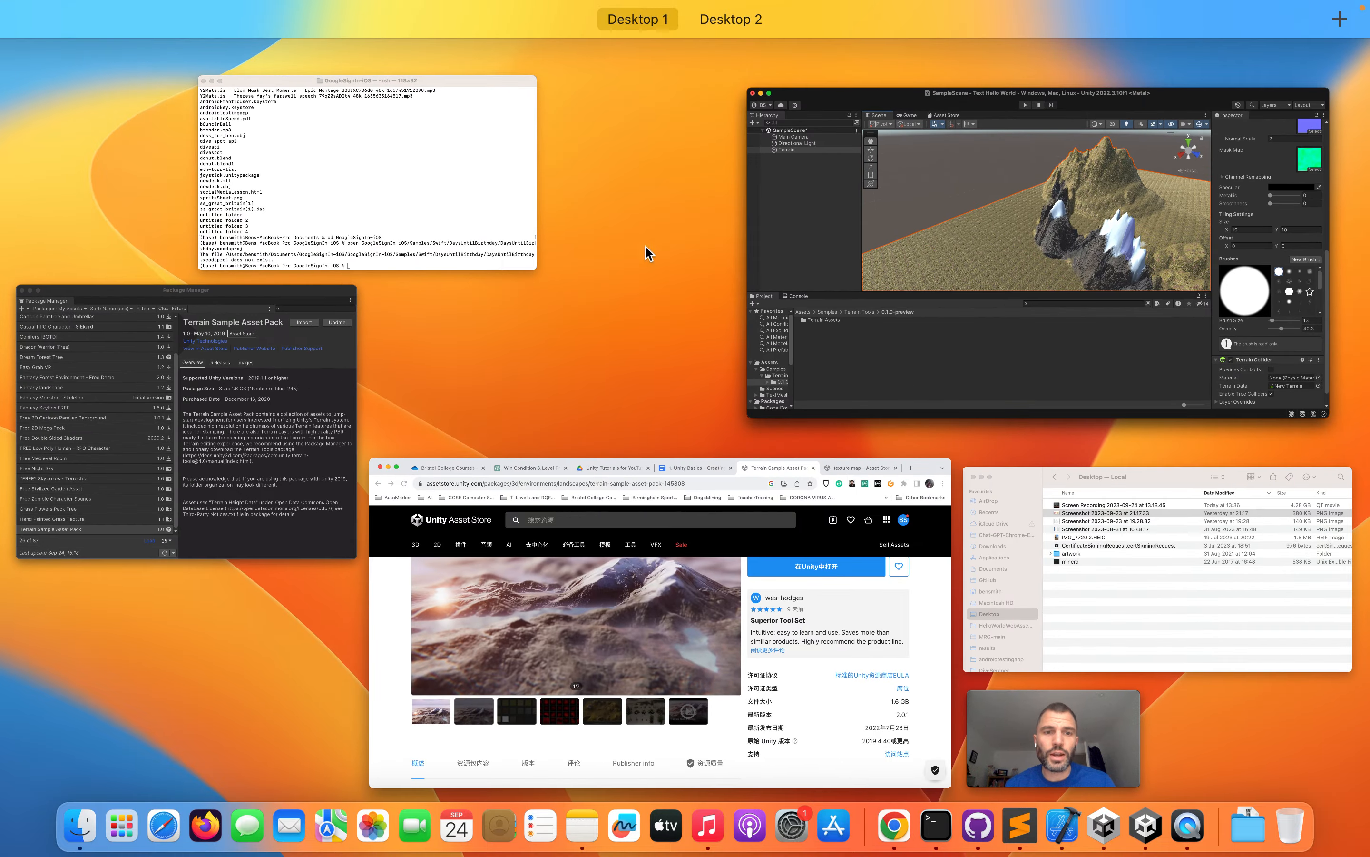
pyautogui.click(651, 550)
pyautogui.click(771, 47)
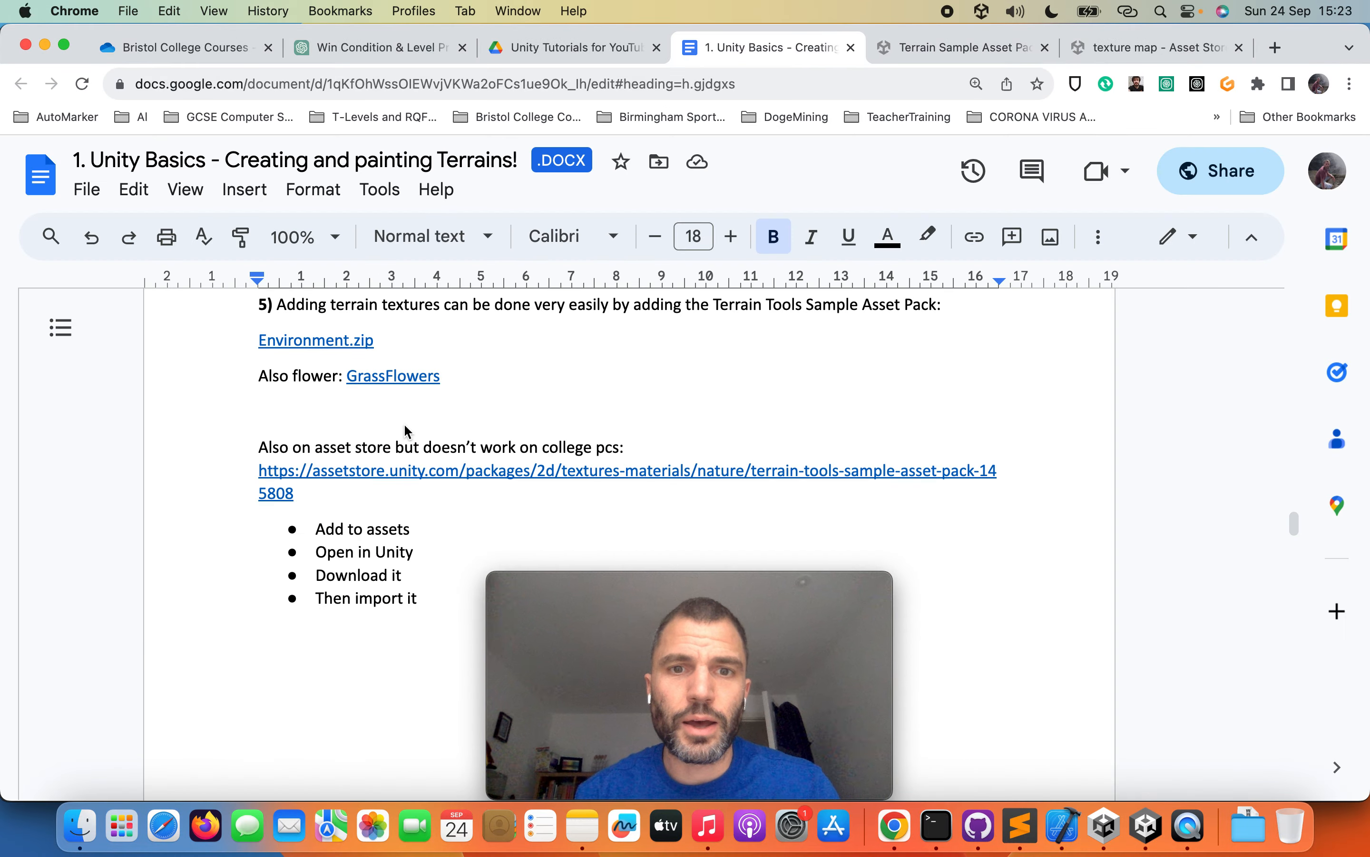
pyautogui.scroll(-20, 406, 425)
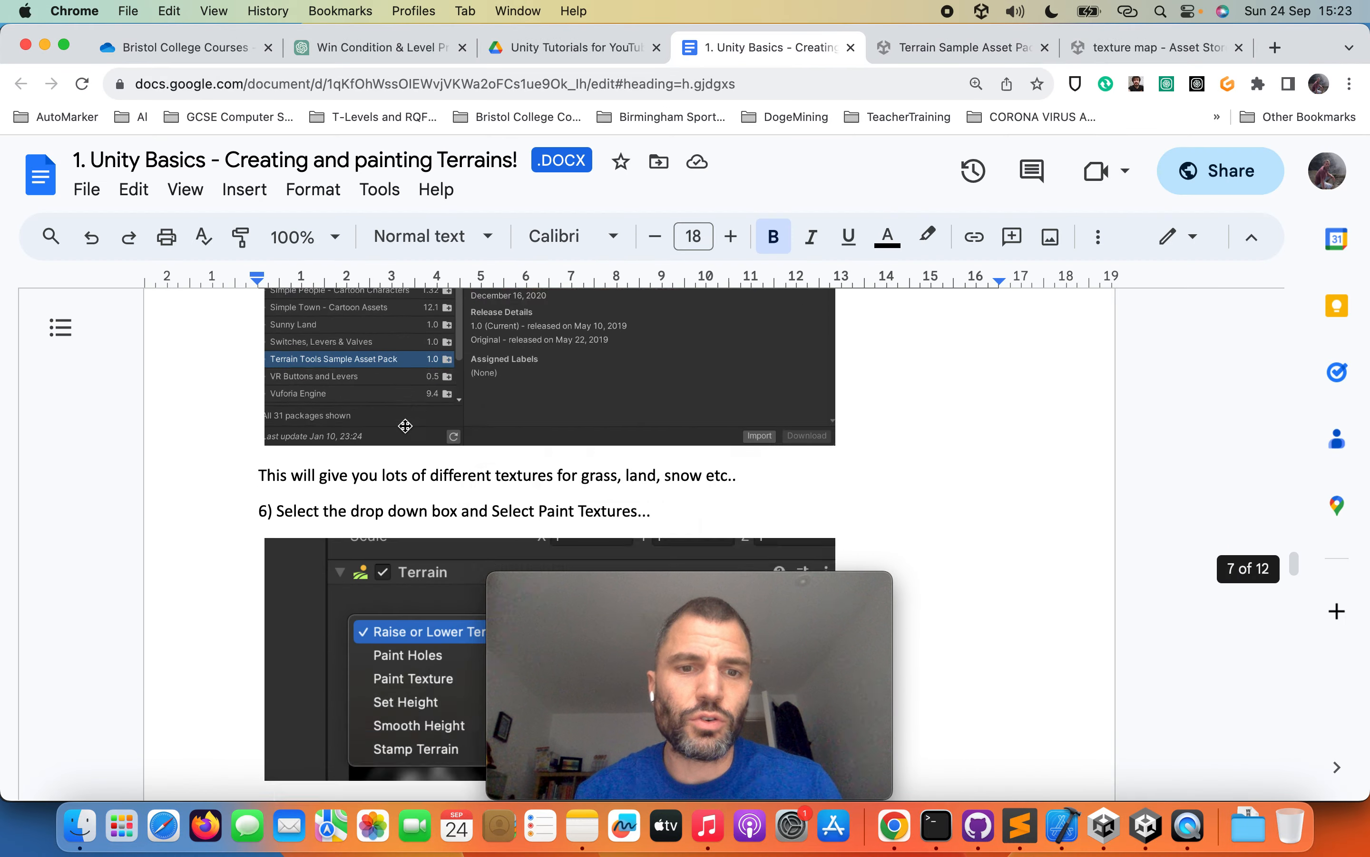
pyautogui.scroll(-20, 405, 426)
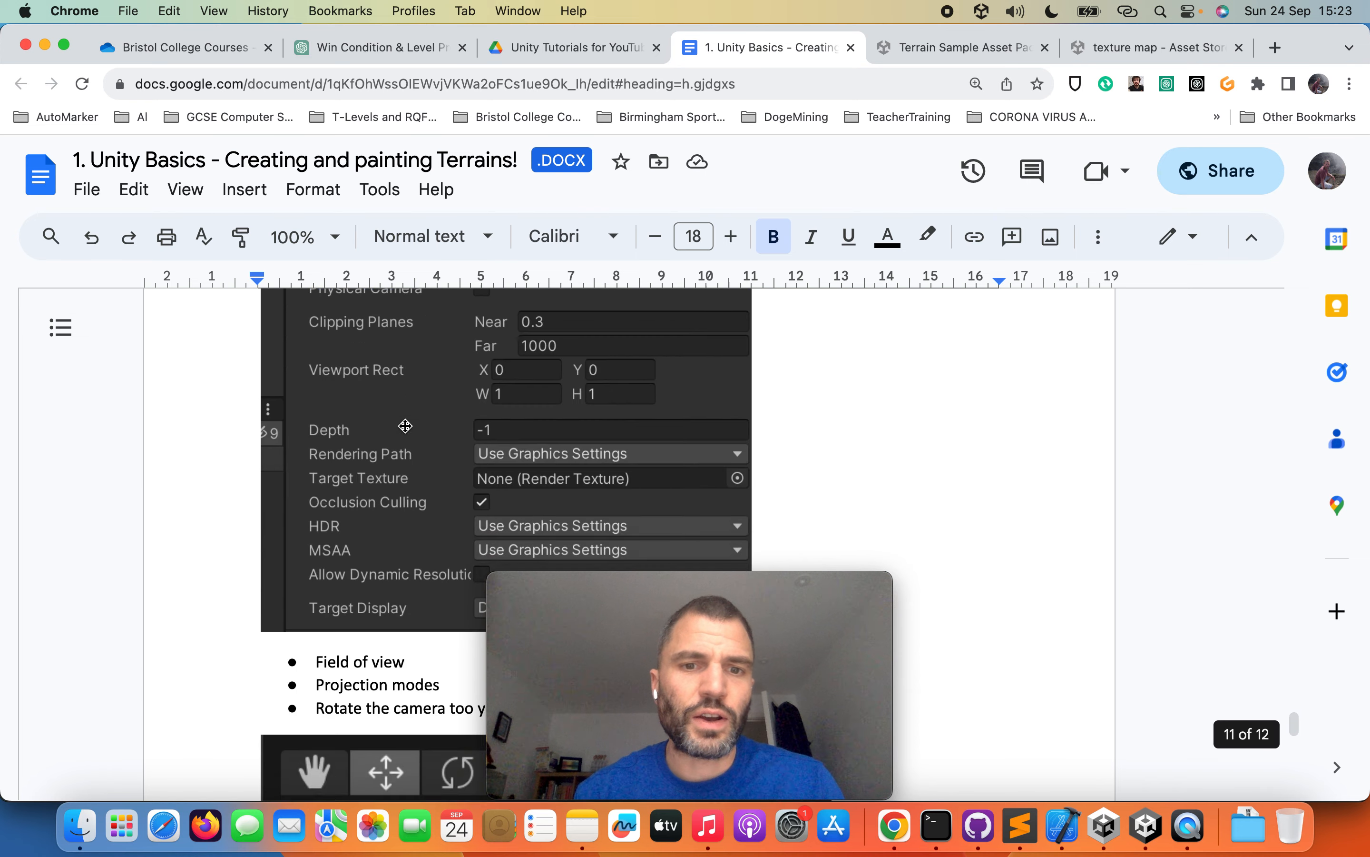
pyautogui.moveTo(680, 607); pyautogui.dragTo(1144, 606)
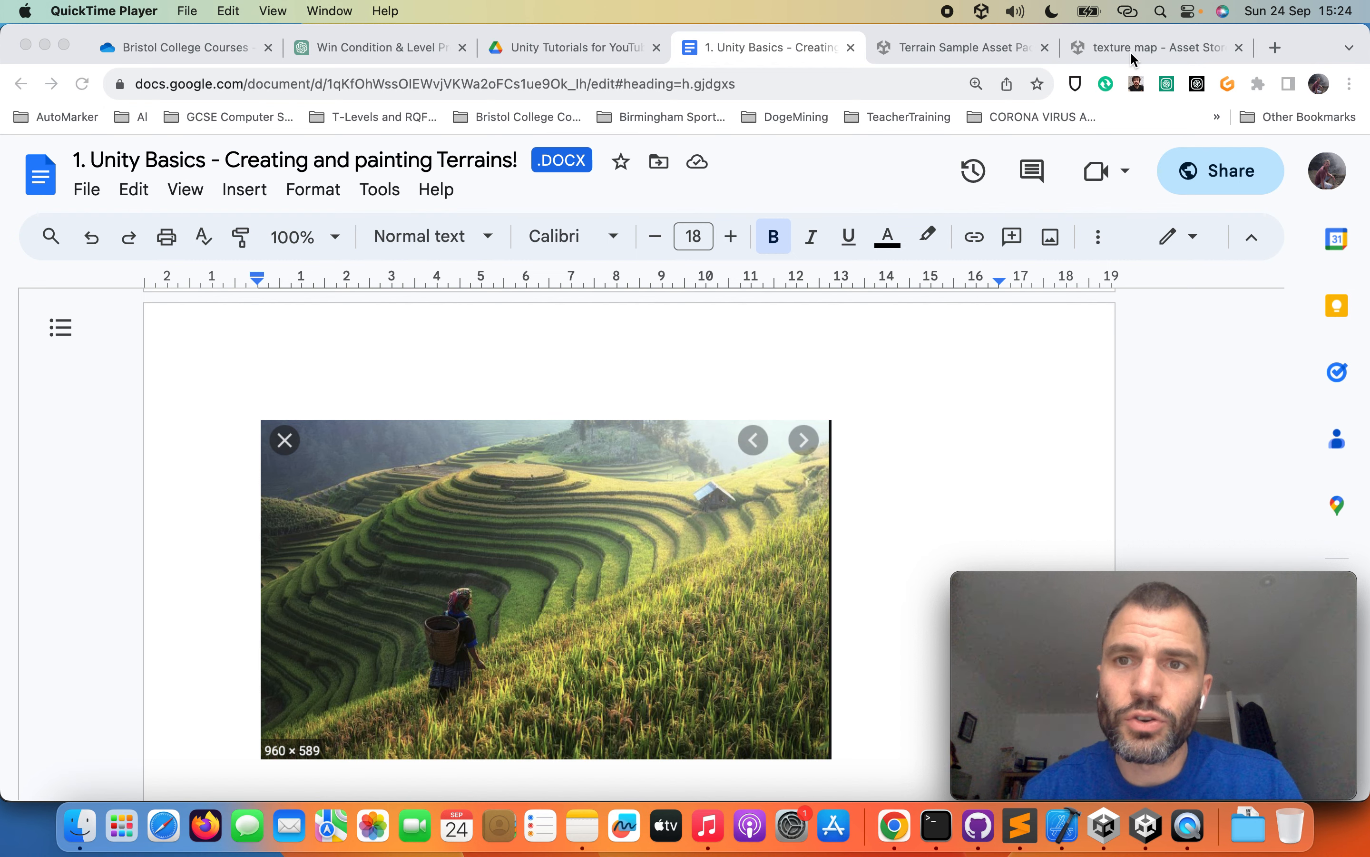
# Step: Search the Unity Asset Store for "flower" and limit the results to free assets
pyautogui.click(972, 61)
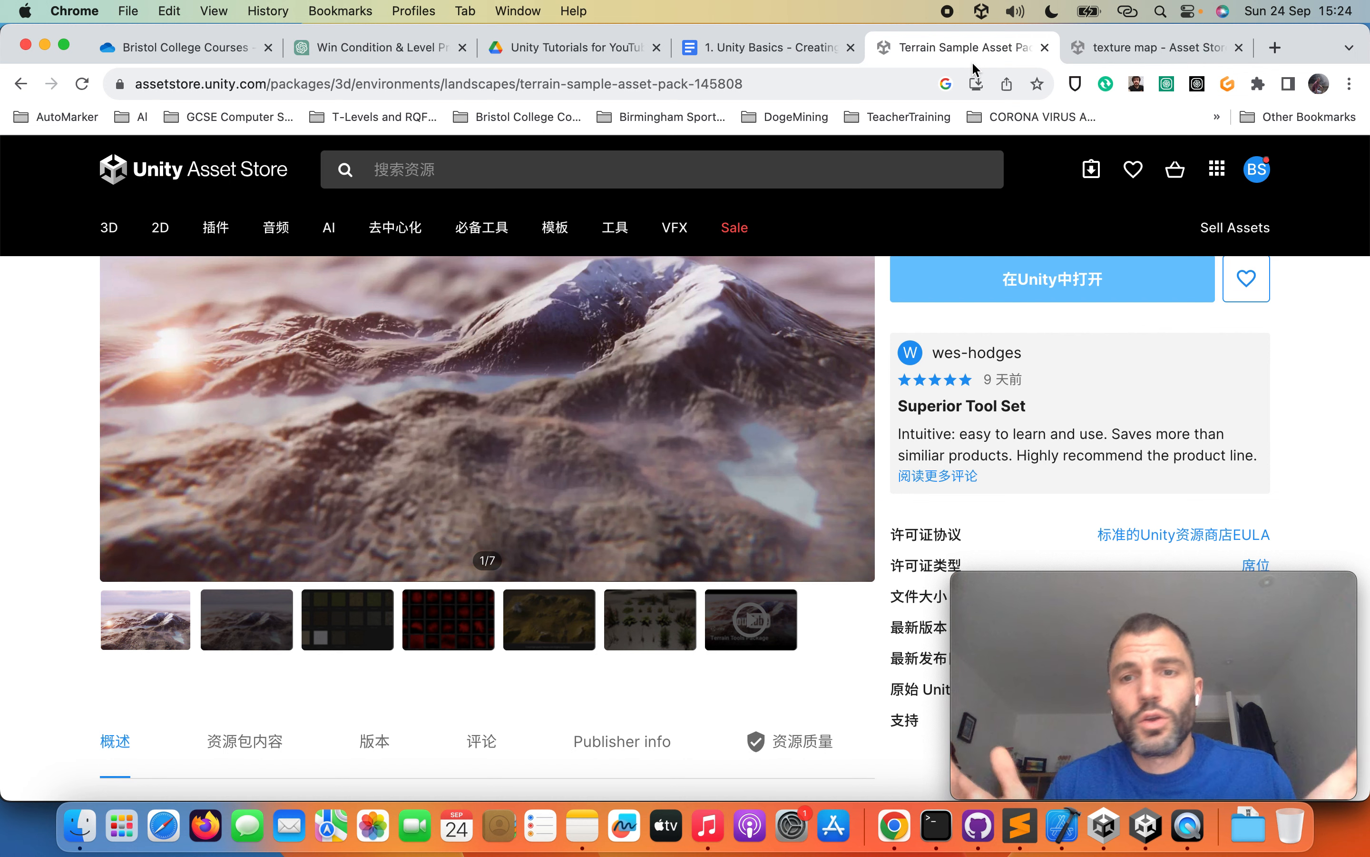
pyautogui.click(420, 182)
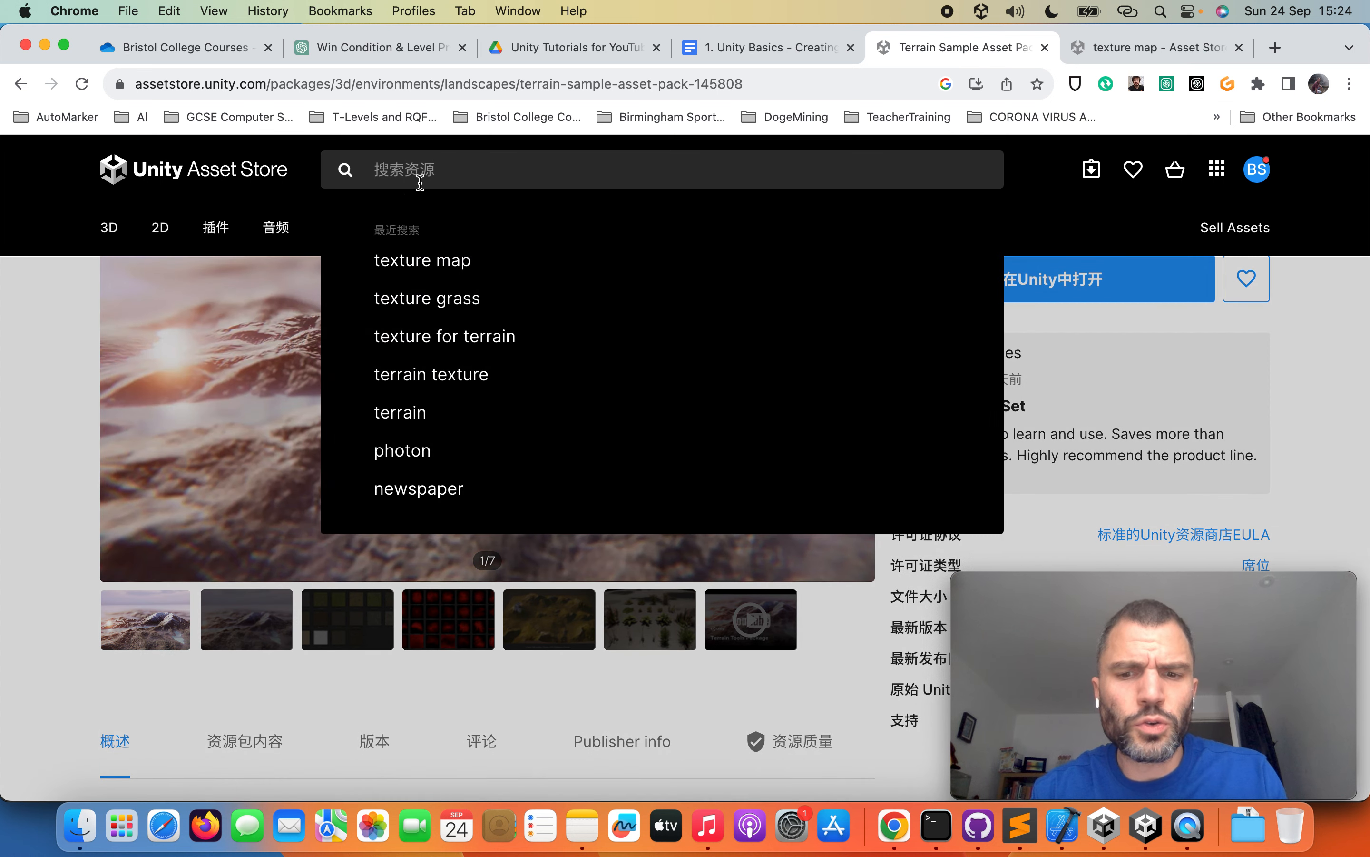
pyautogui.write('flower')
pyautogui.press('Return')
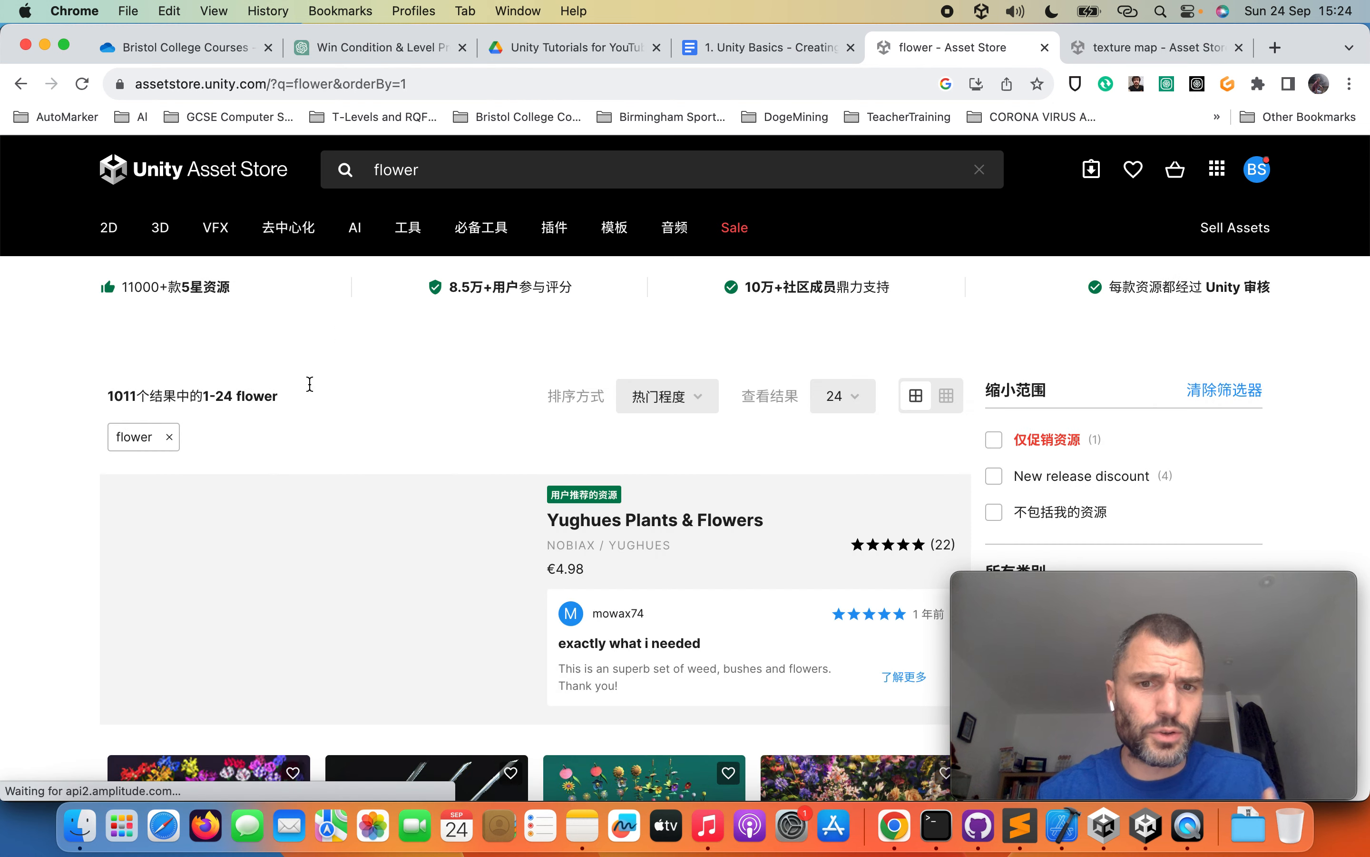
pyautogui.scroll(-7, 270, 622)
pyautogui.scroll(-2, 269, 621)
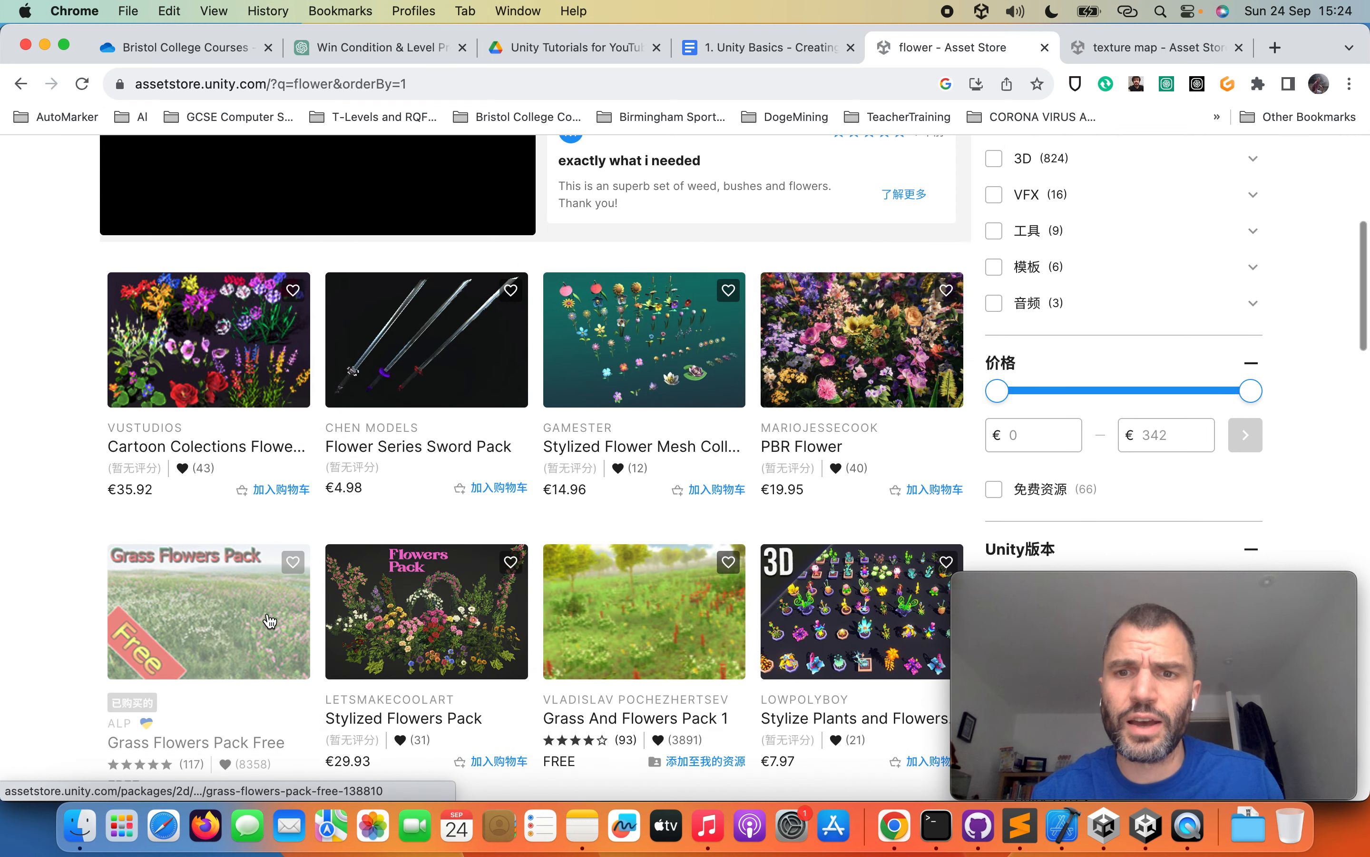
pyautogui.click(995, 490)
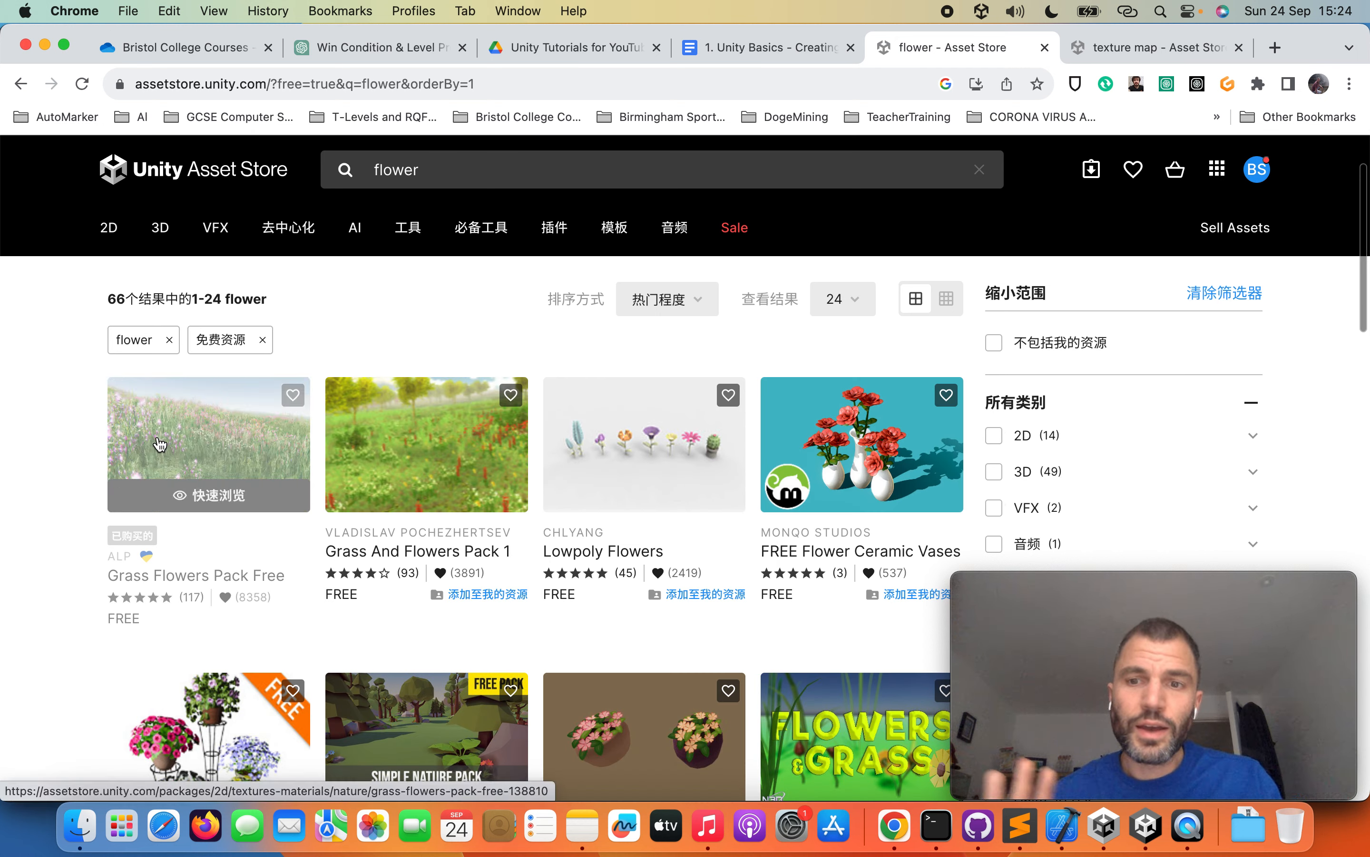
# Step: Switch back to the Unity editor with SampleScene's painted terrain
pyautogui.hotkey('ctrl', 'Up')
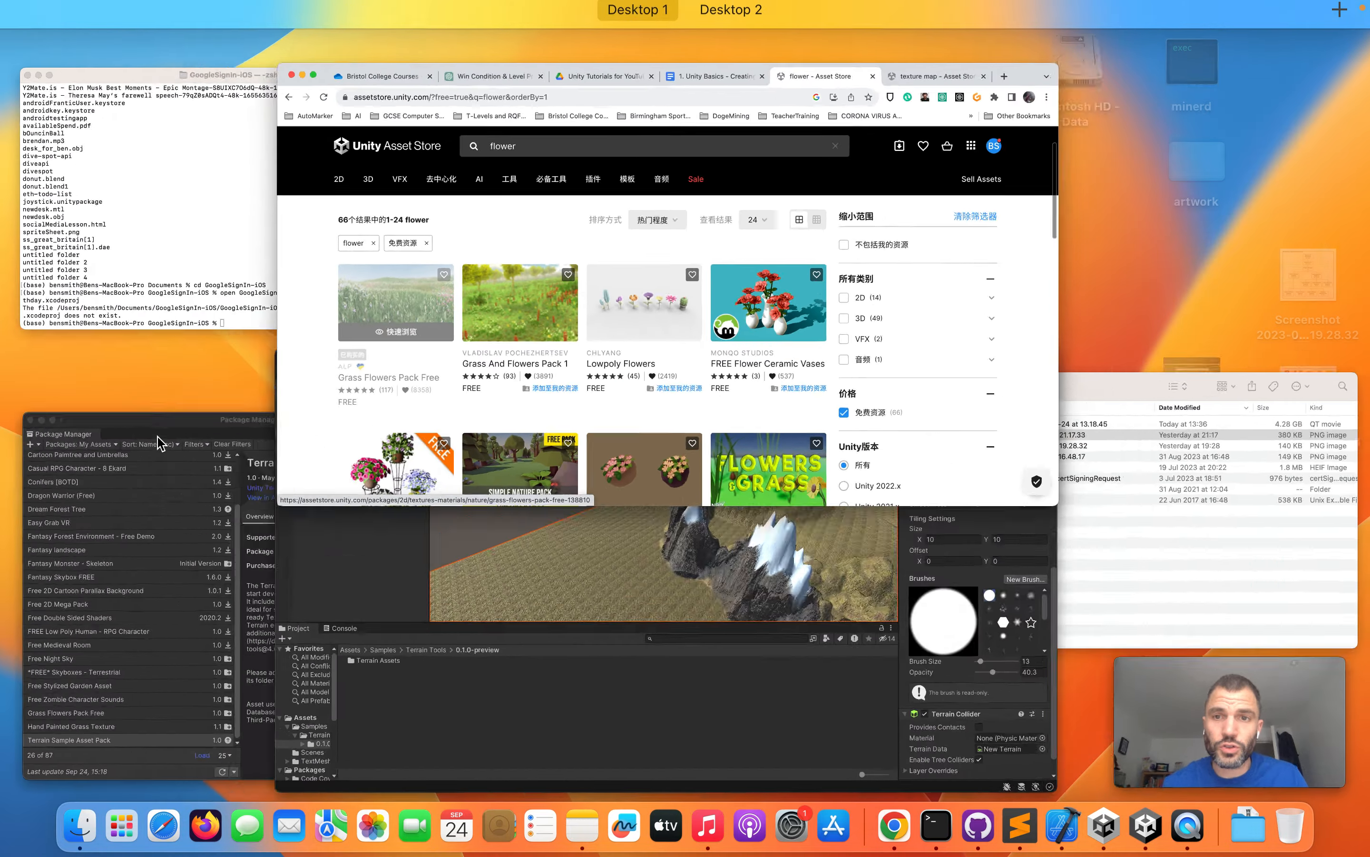
pyautogui.click(511, 580)
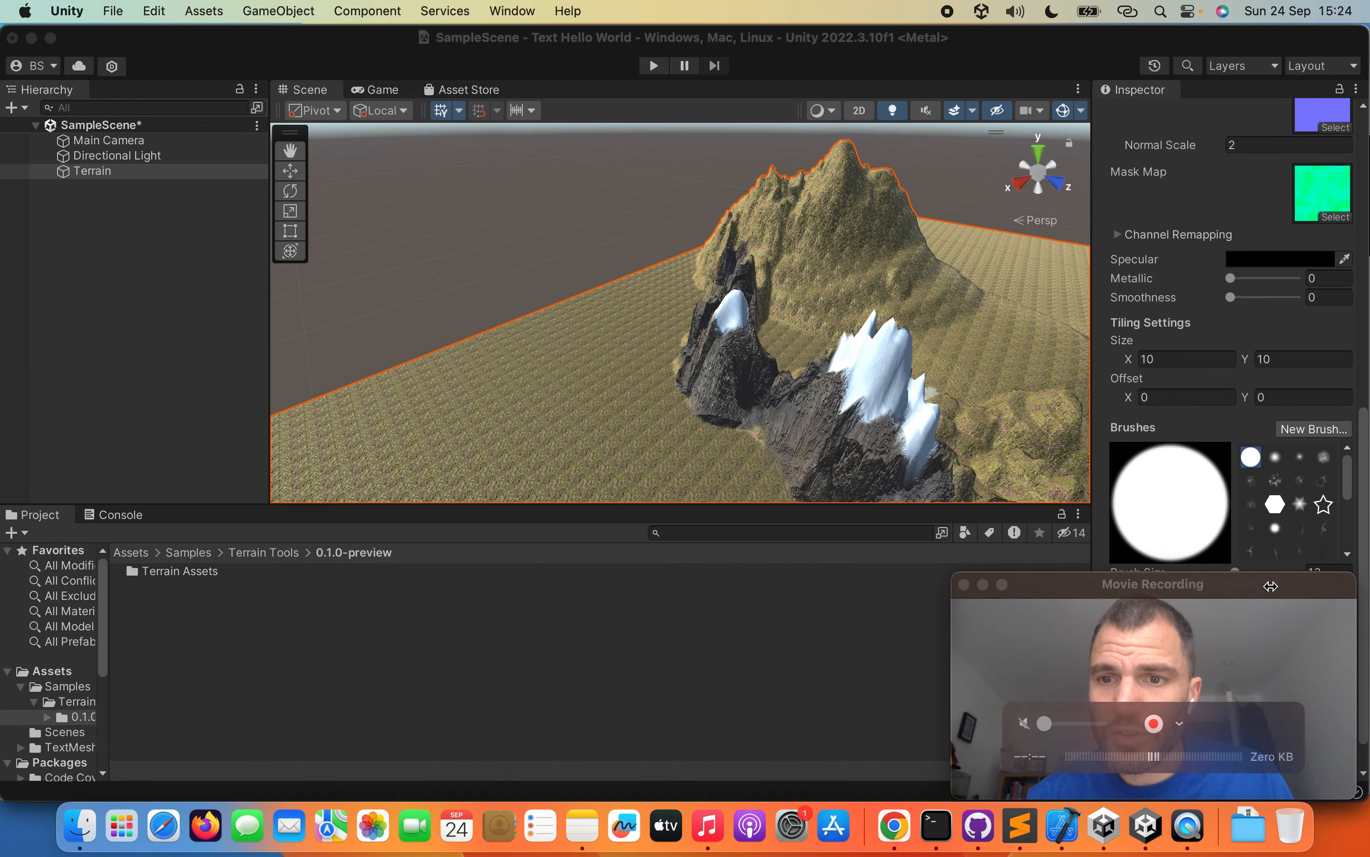
pyautogui.moveTo(1233, 583); pyautogui.dragTo(792, 586)
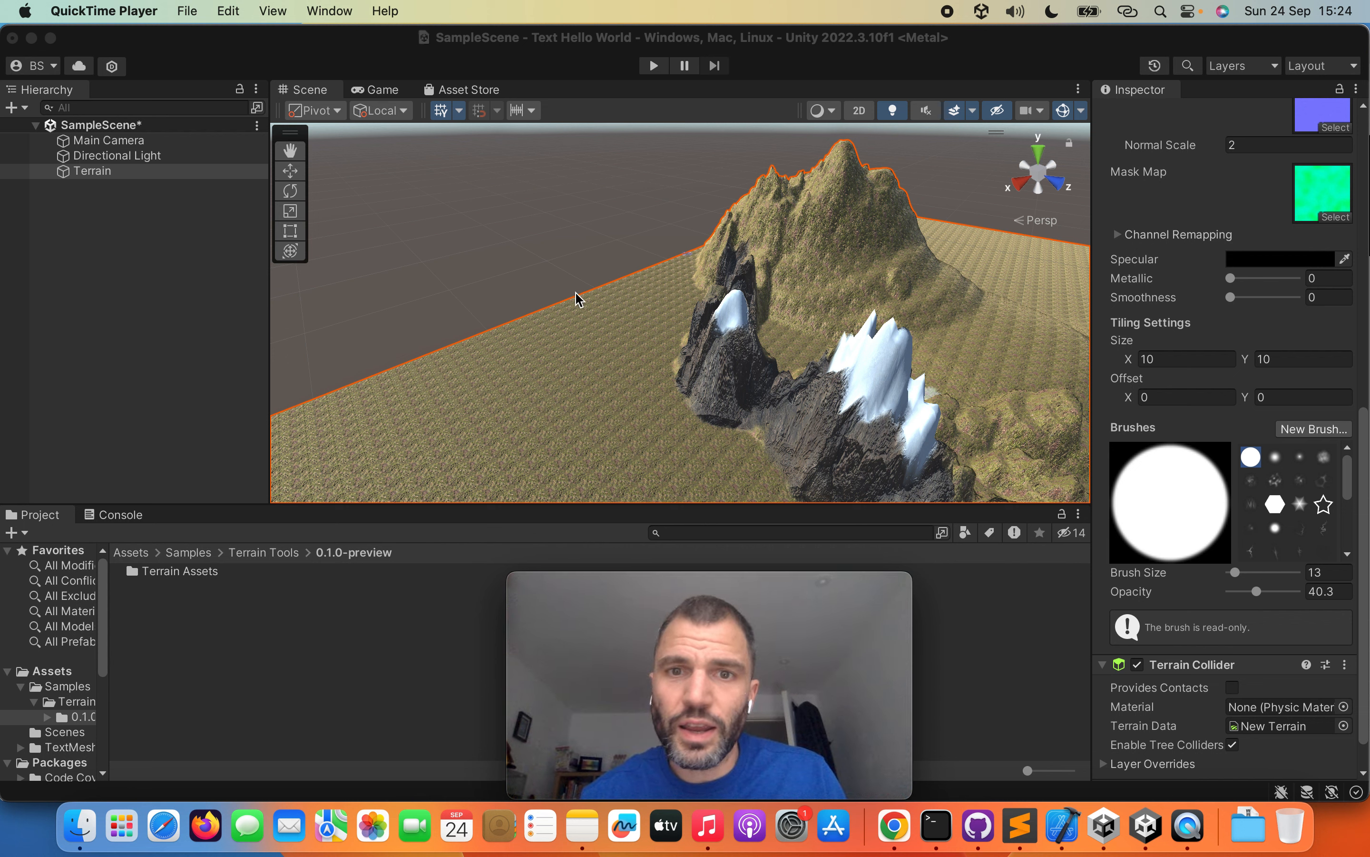
# Step: Look at the Add Tree options in the Terrain's Paint Trees tool and close them without assigning a tree prefab
pyautogui.click(92, 177)
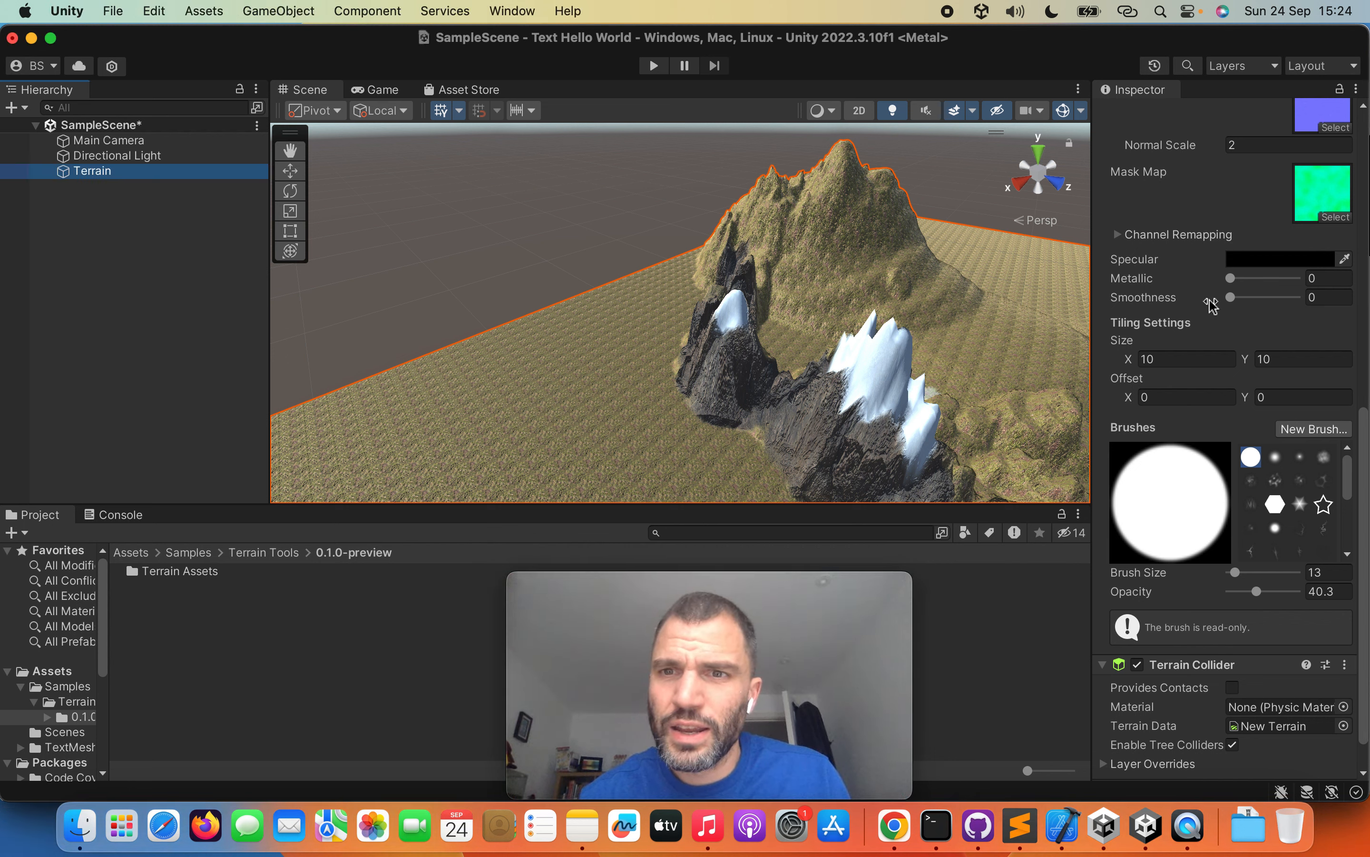
pyautogui.scroll(5, 1215, 250)
pyautogui.scroll(5, 1215, 250)
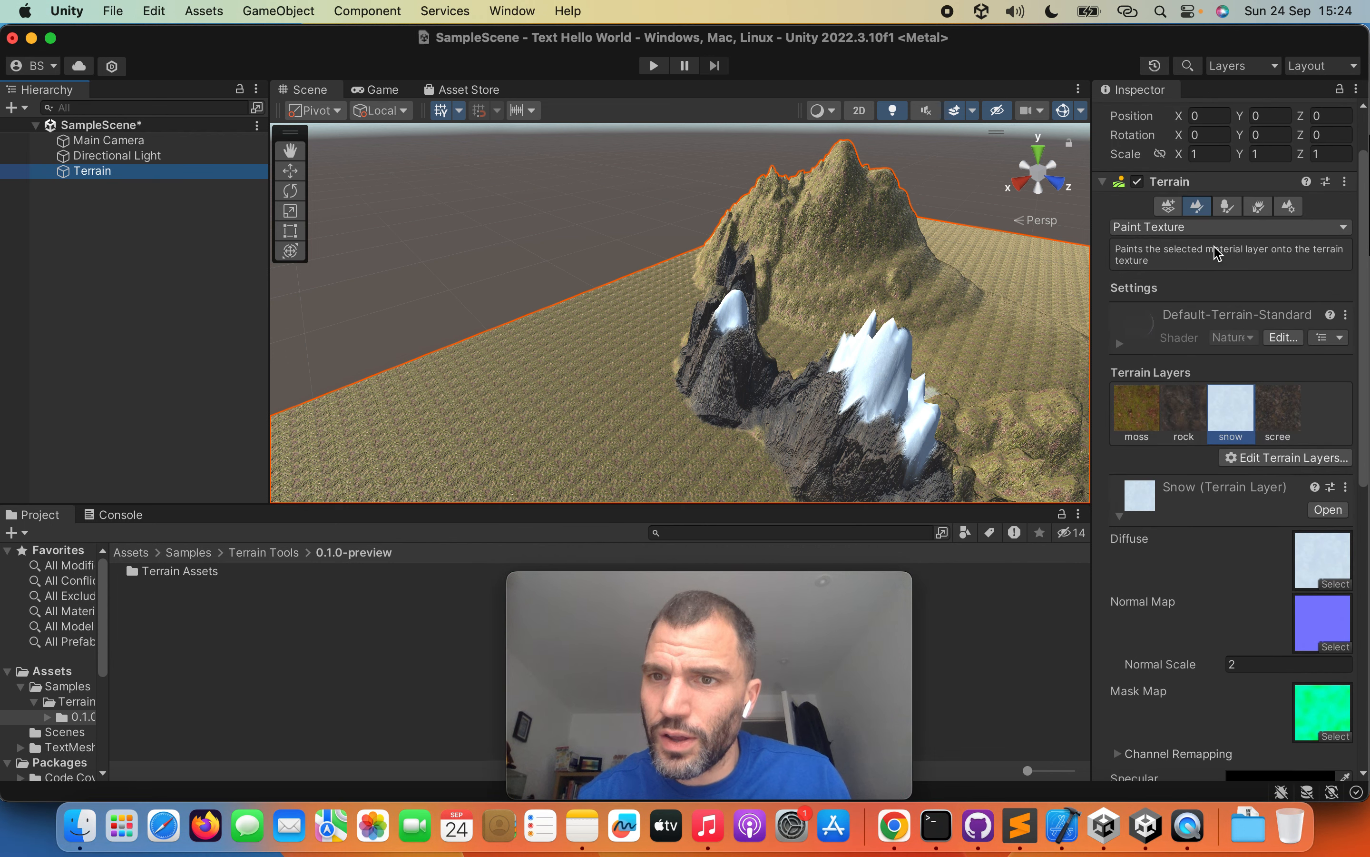
pyautogui.click(1229, 208)
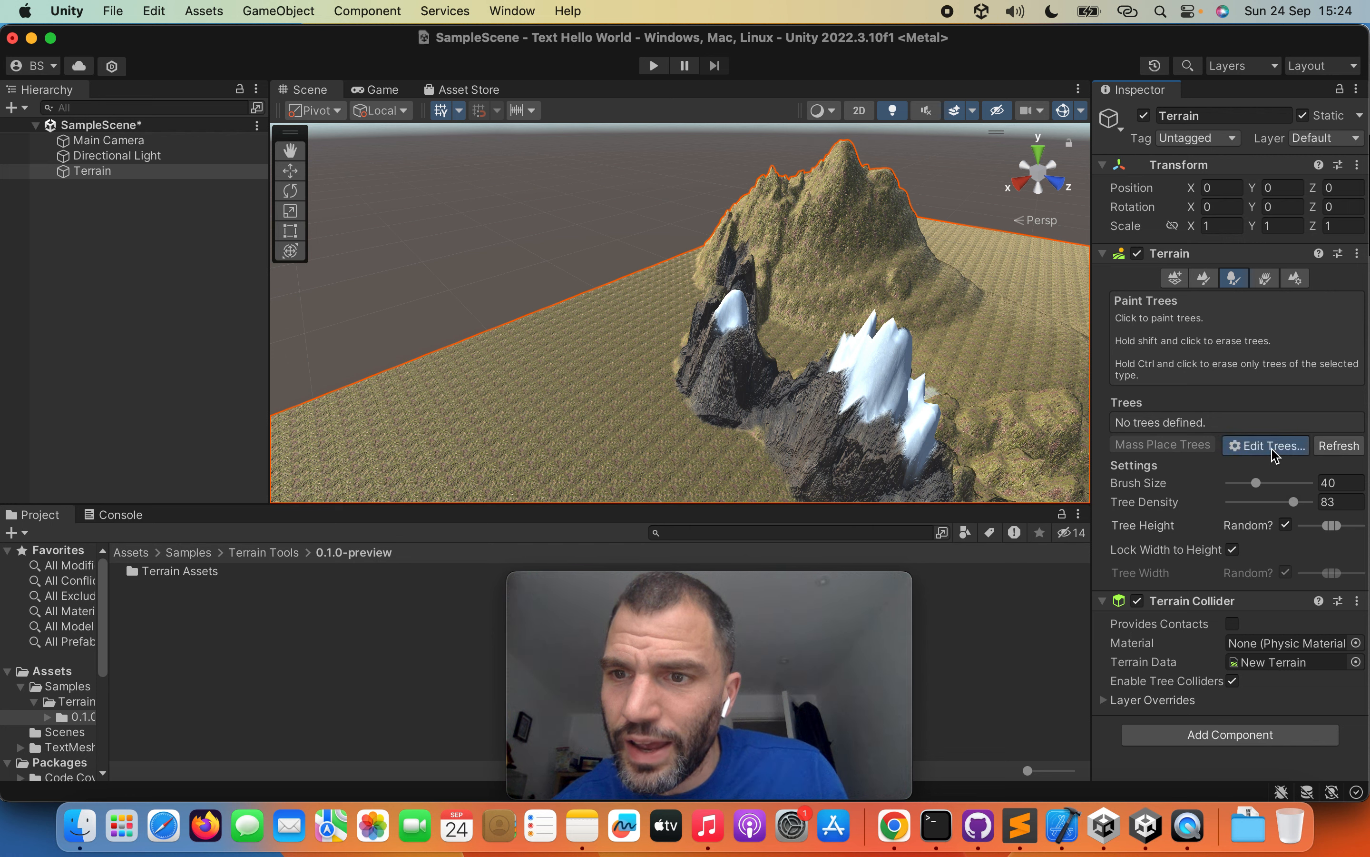
pyautogui.click(1262, 446)
pyautogui.click(1252, 462)
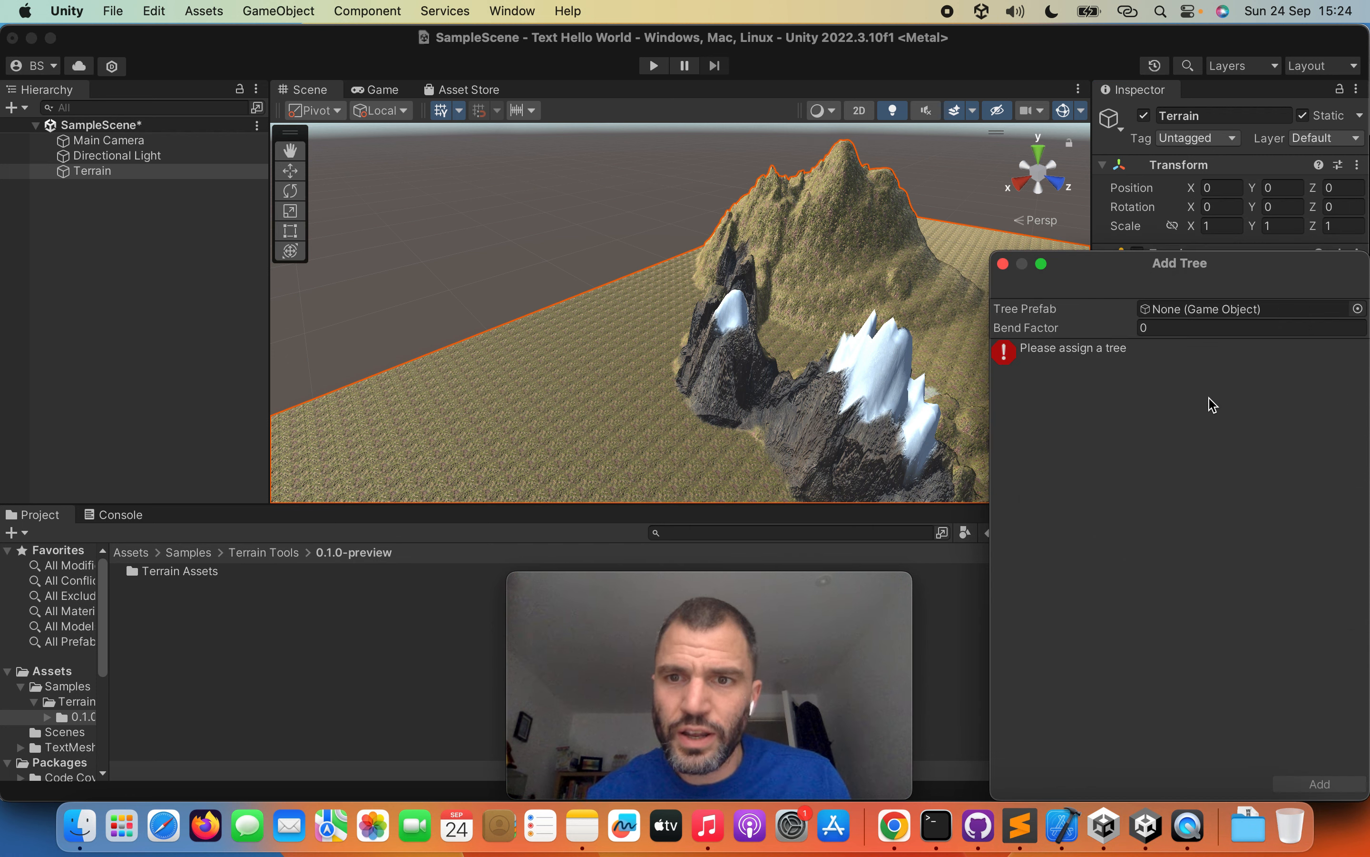
pyautogui.click(1003, 264)
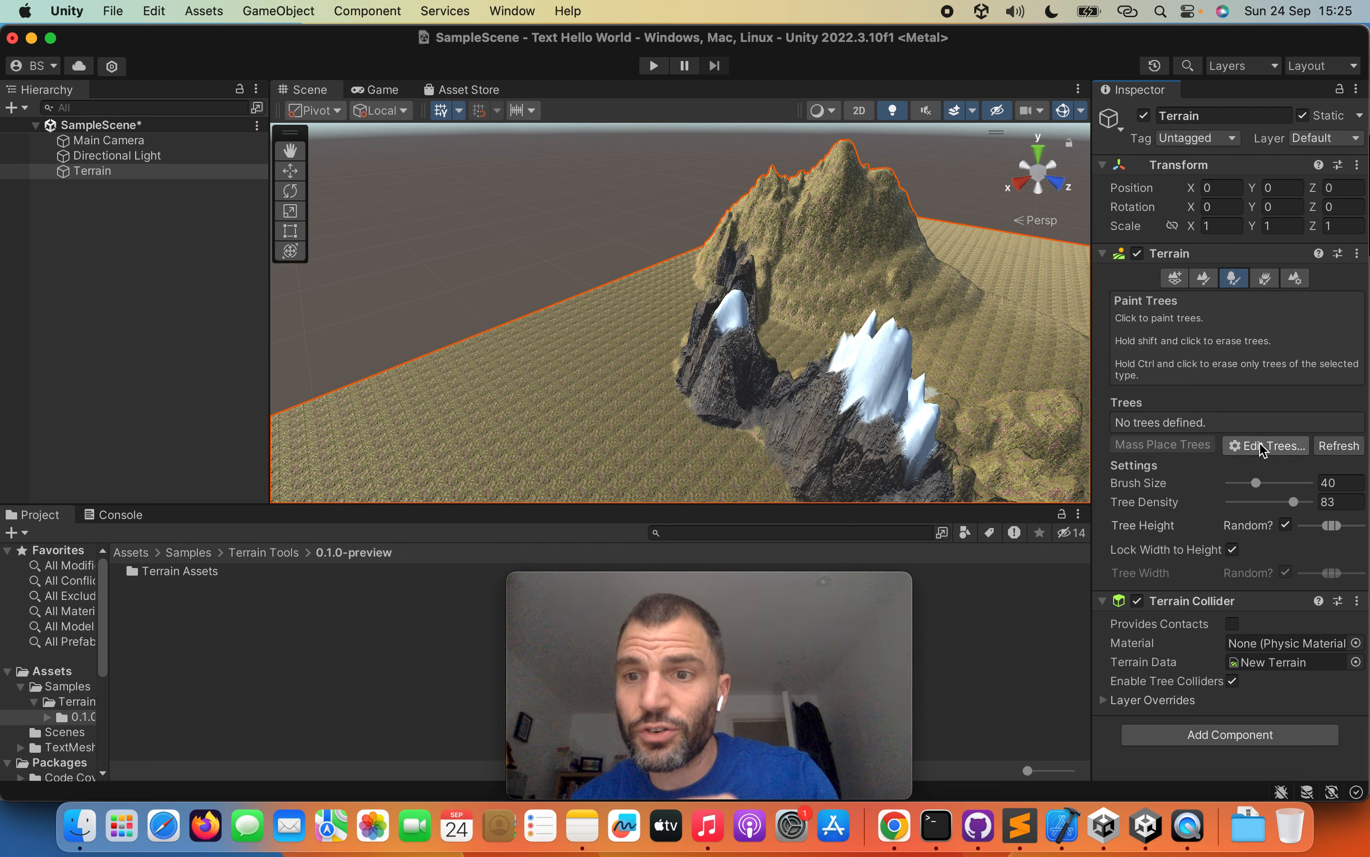
# Step: View the Terrain's Paint Details settings and return to terrain painting in Paint Texture mode
pyautogui.click(1261, 288)
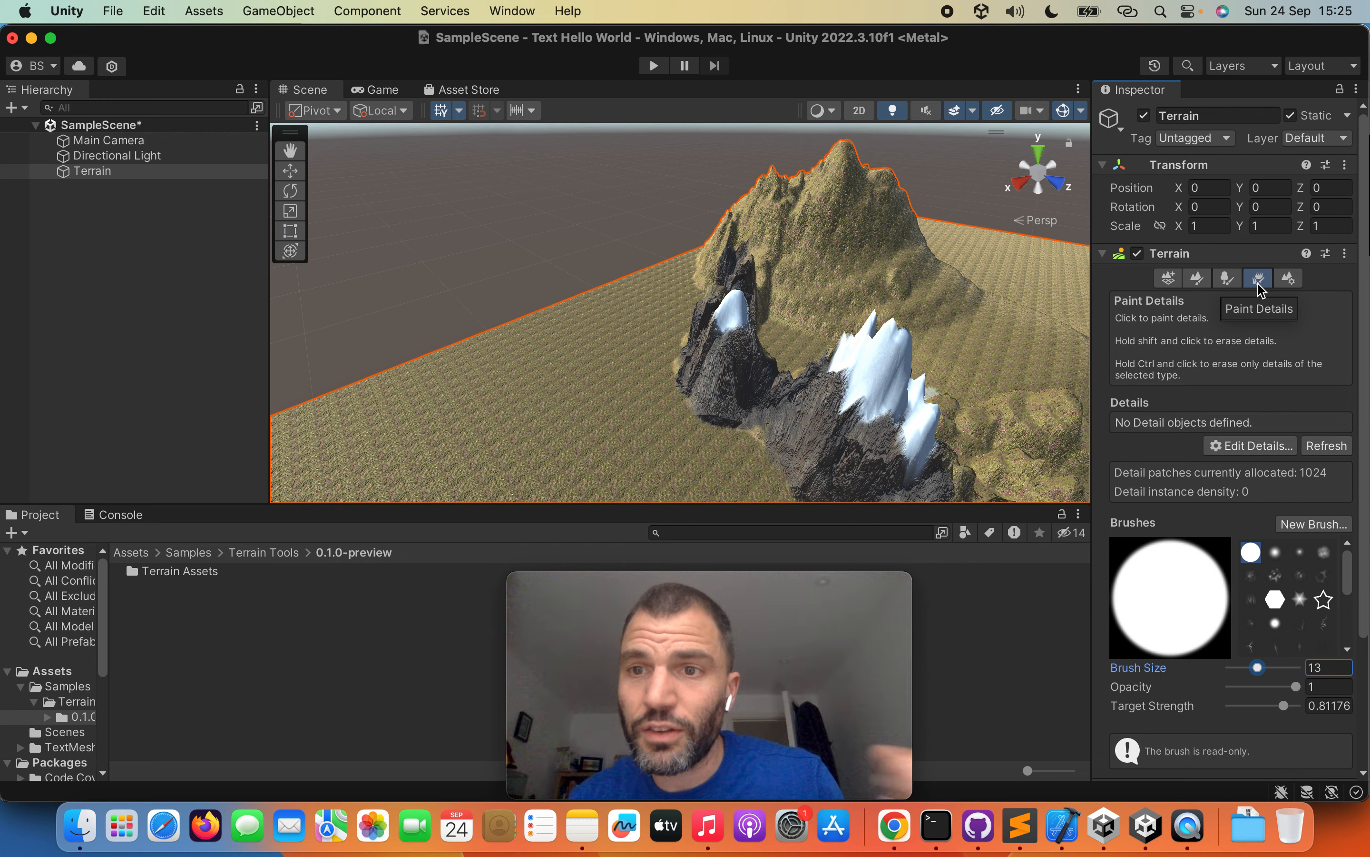
pyautogui.click(1197, 279)
pyautogui.click(1189, 301)
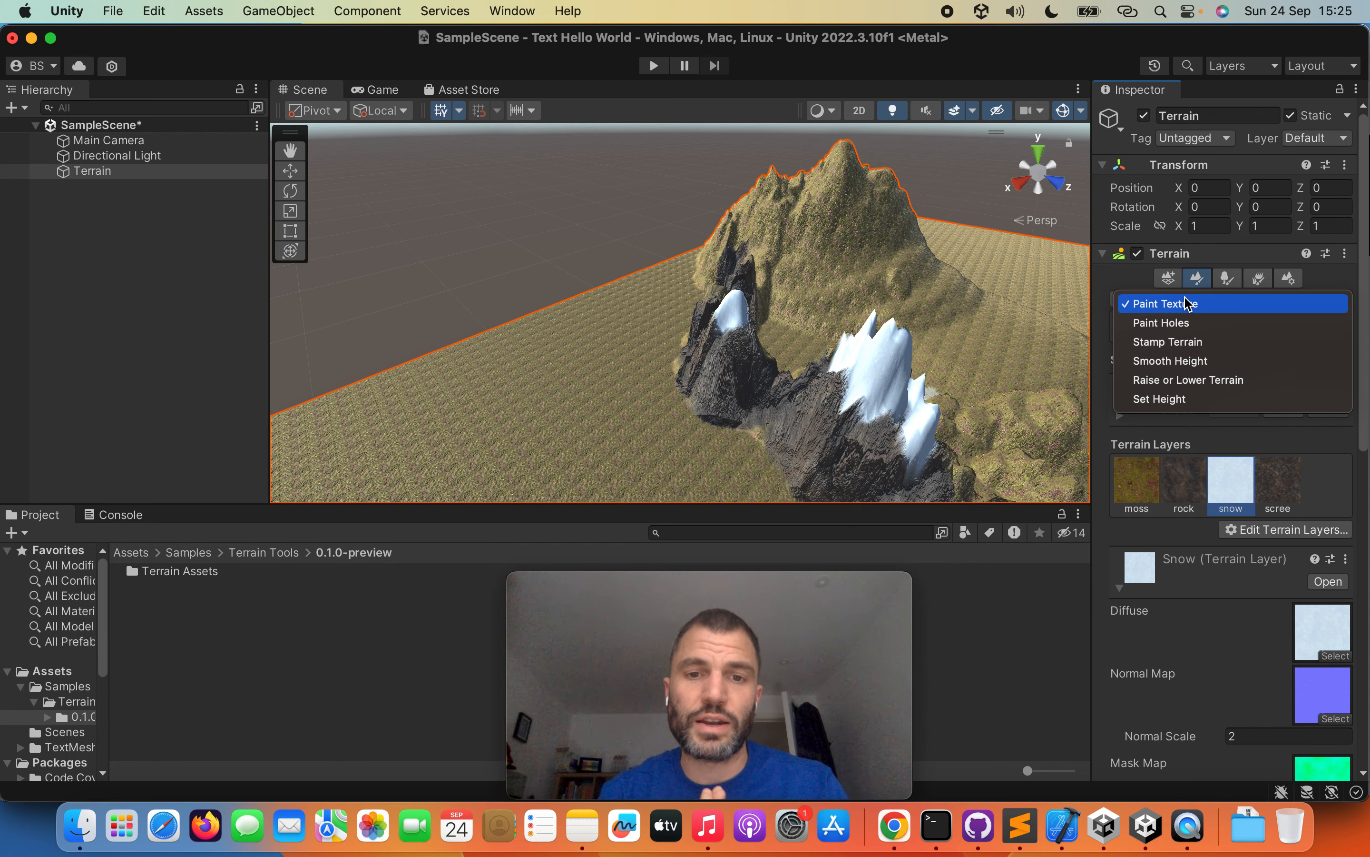
pyautogui.click(1189, 304)
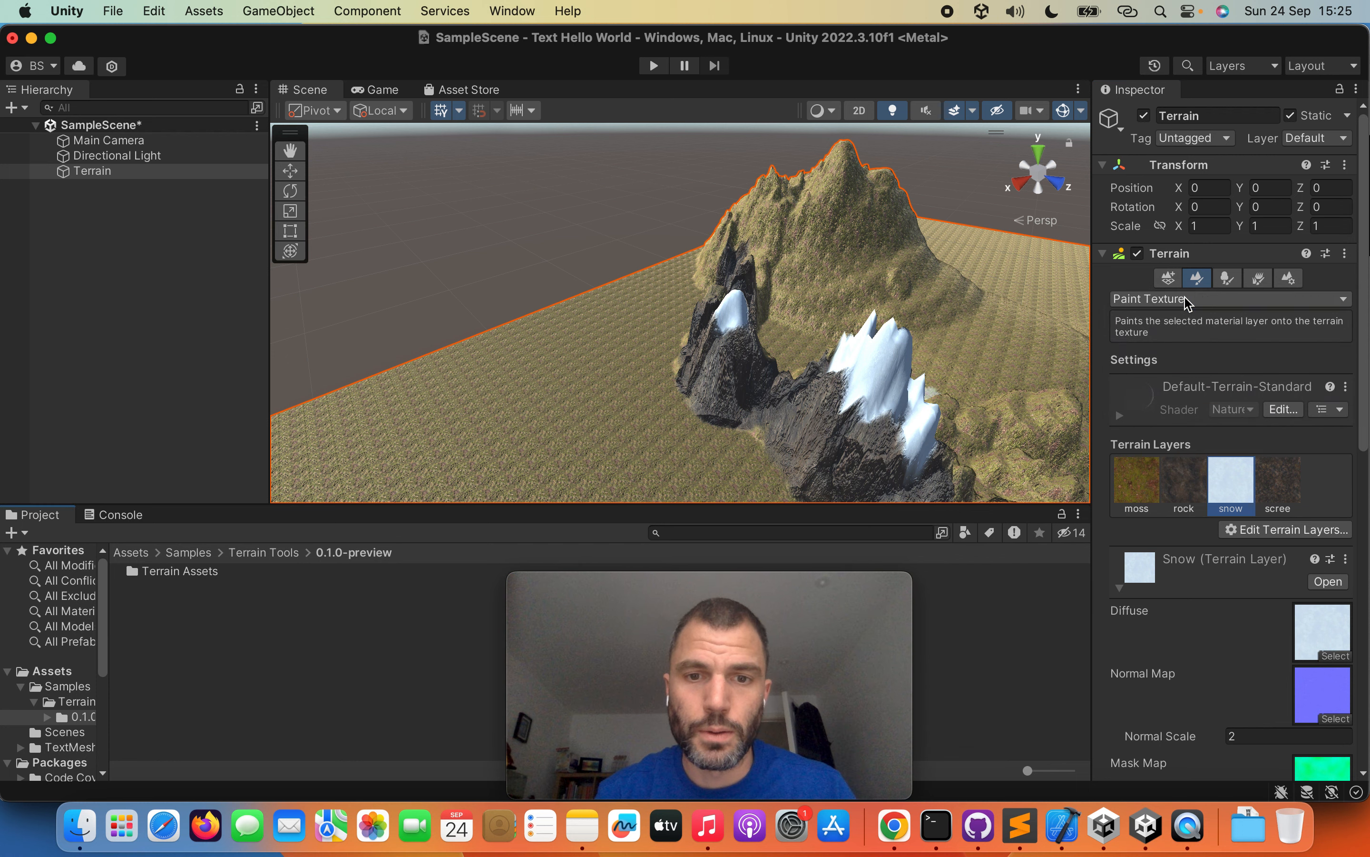